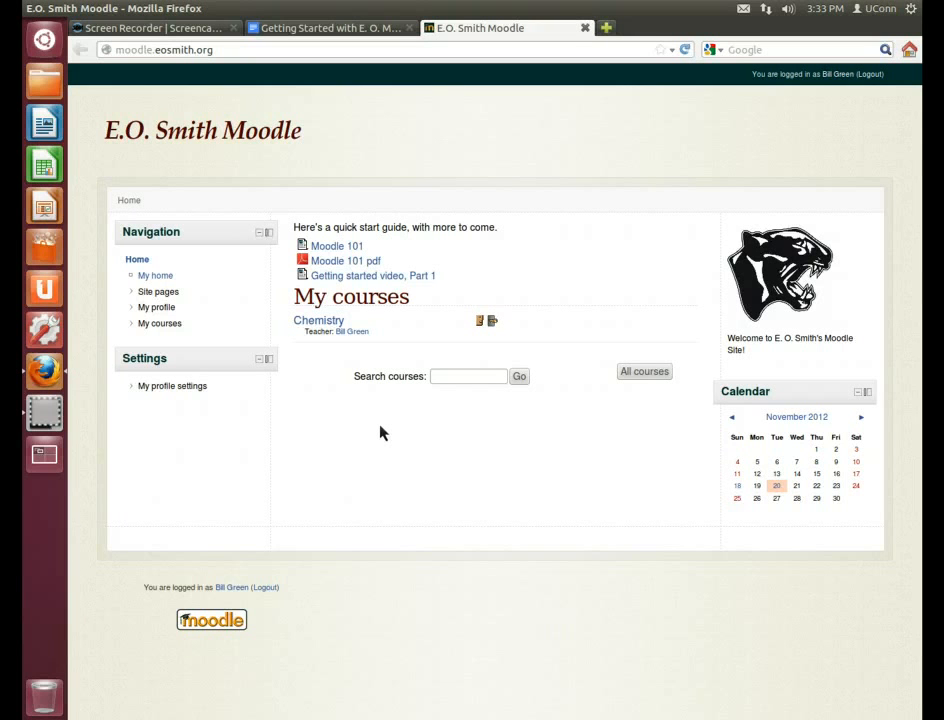
Open the Chemistry course from the My courses list on the Moodle home page
click(385, 427)
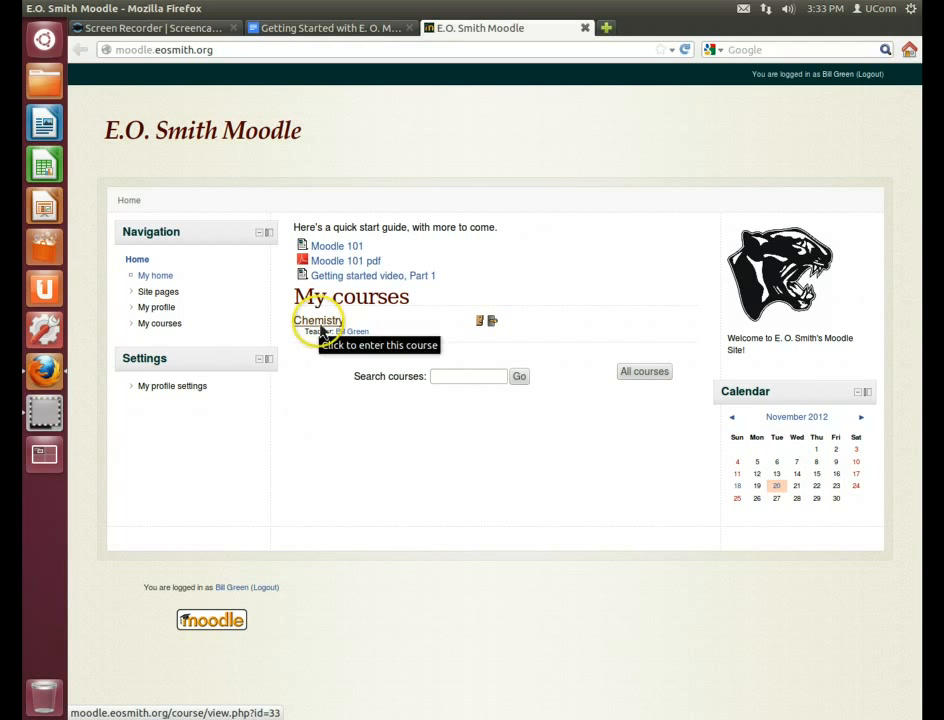
click(318, 322)
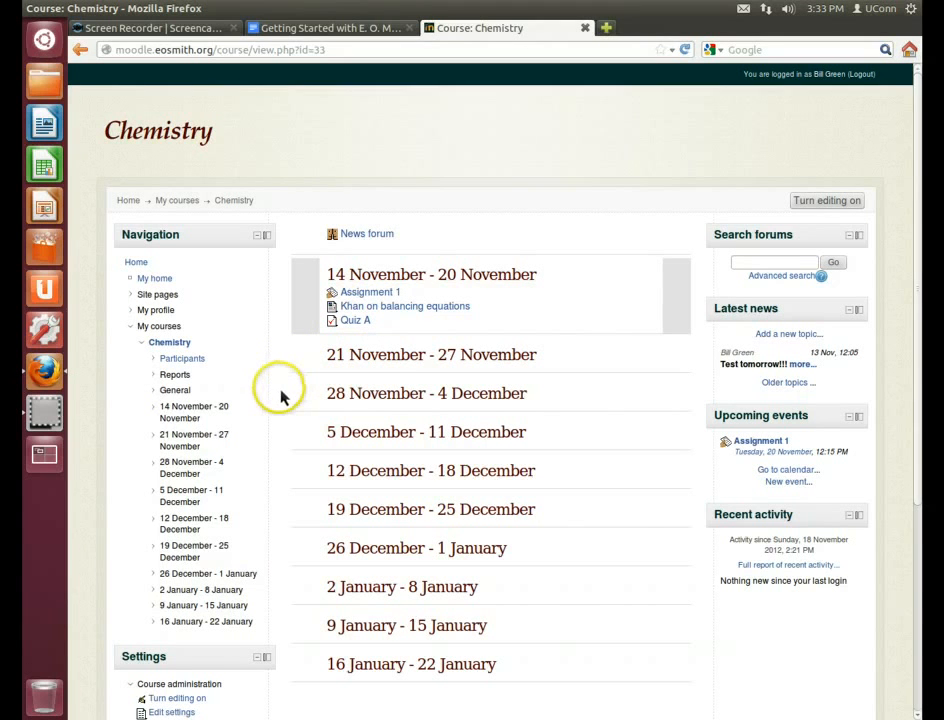
Open Chemistry's Enrolled users page via Course administration > Users in Settings
scroll(280, 397, down, 4)
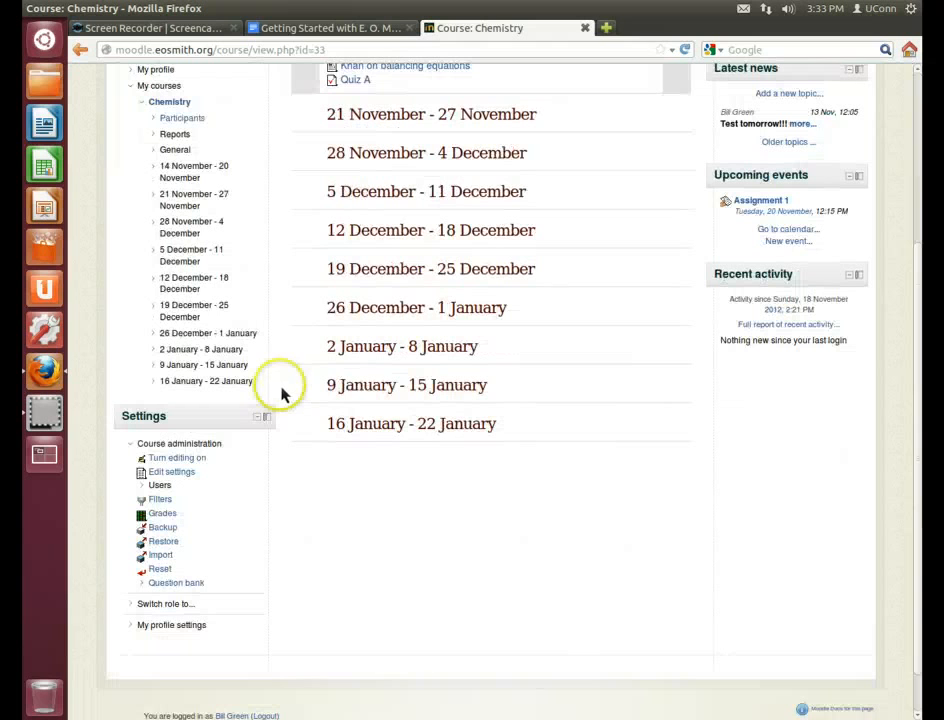
click(158, 485)
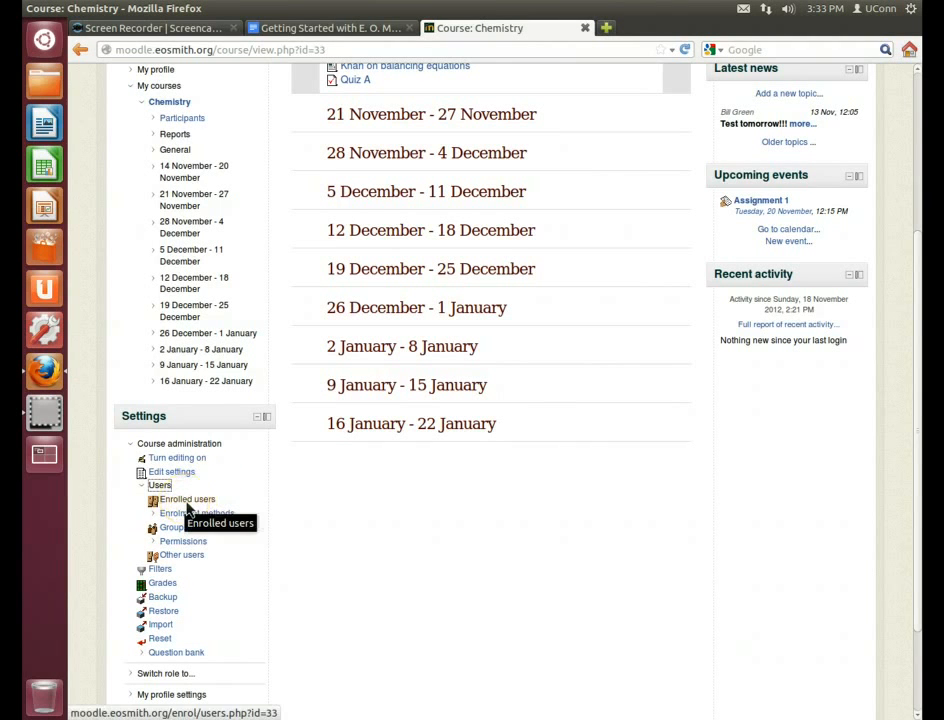
click(187, 503)
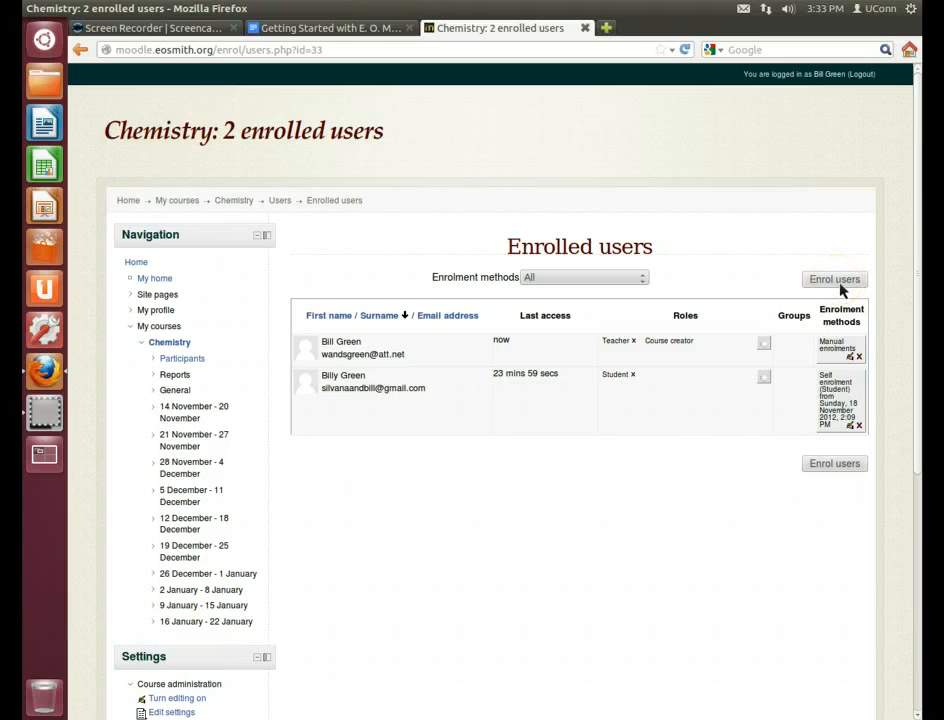
click(838, 284)
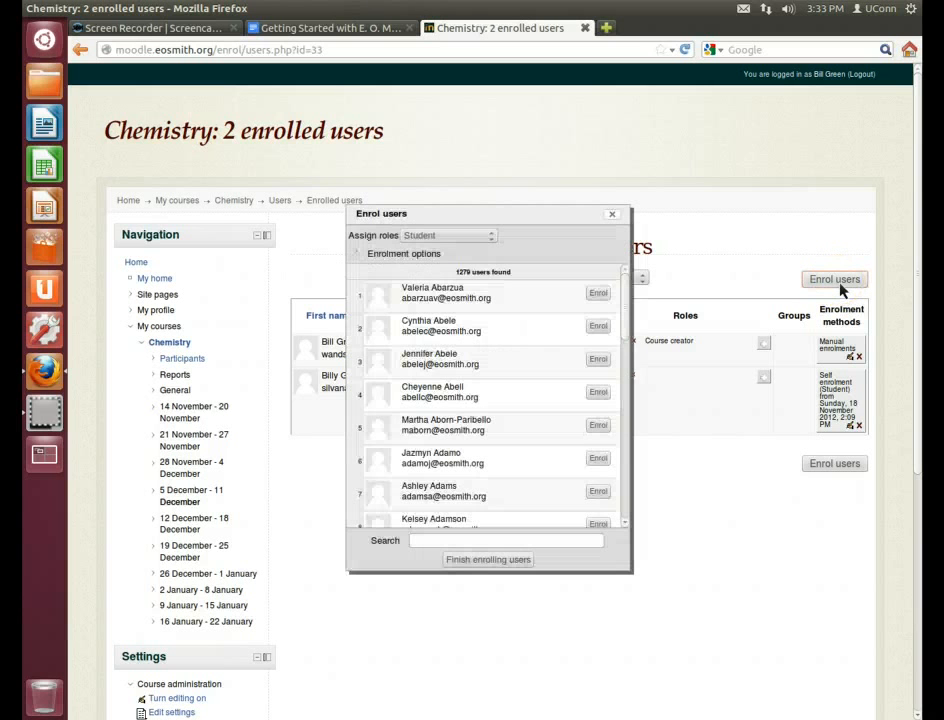
click(437, 541)
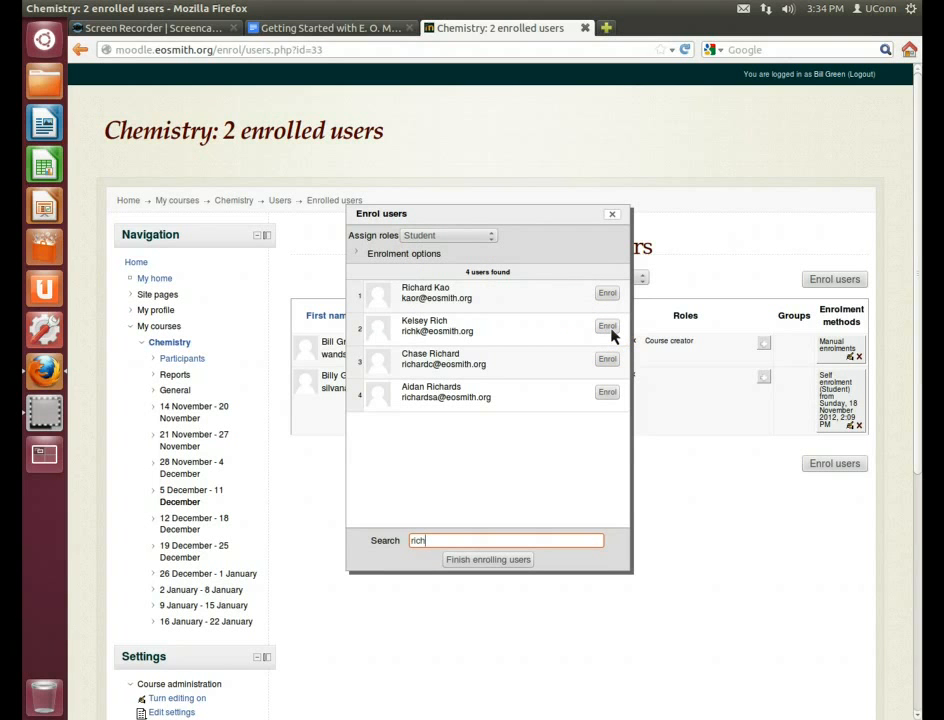
click(613, 215)
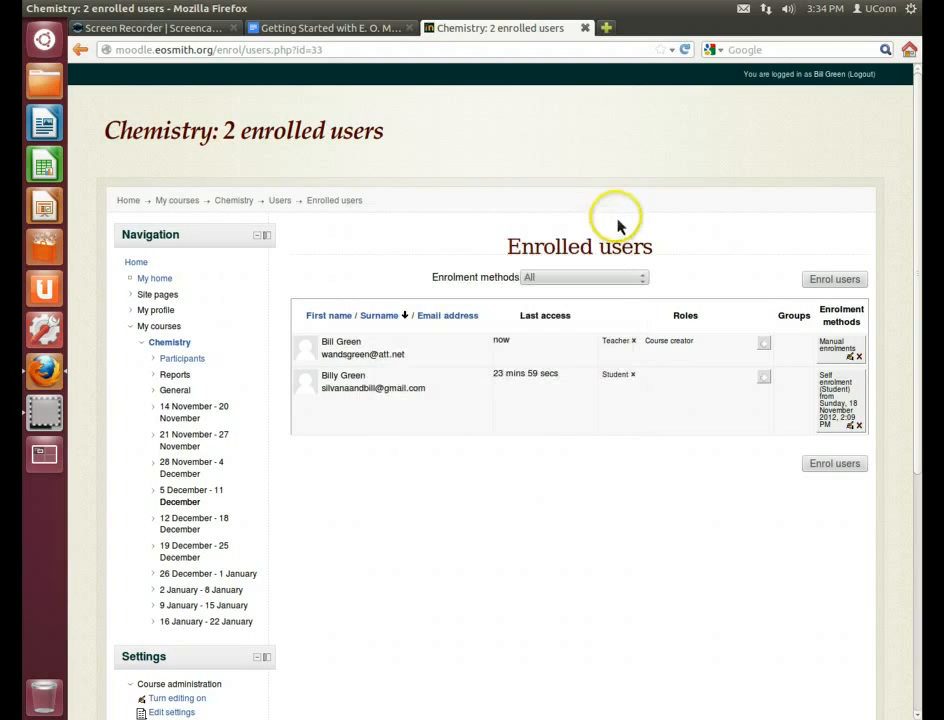
Open Chemistry's Enrolment methods and toggle Self enrolment off, then back on
scroll(278, 480, down, 5)
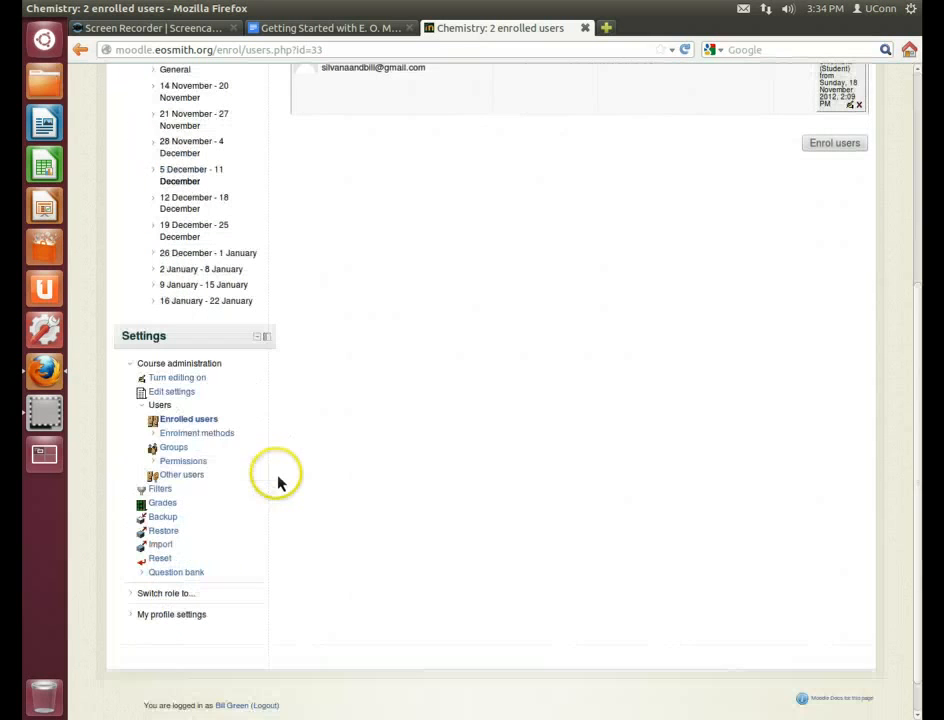
click(155, 436)
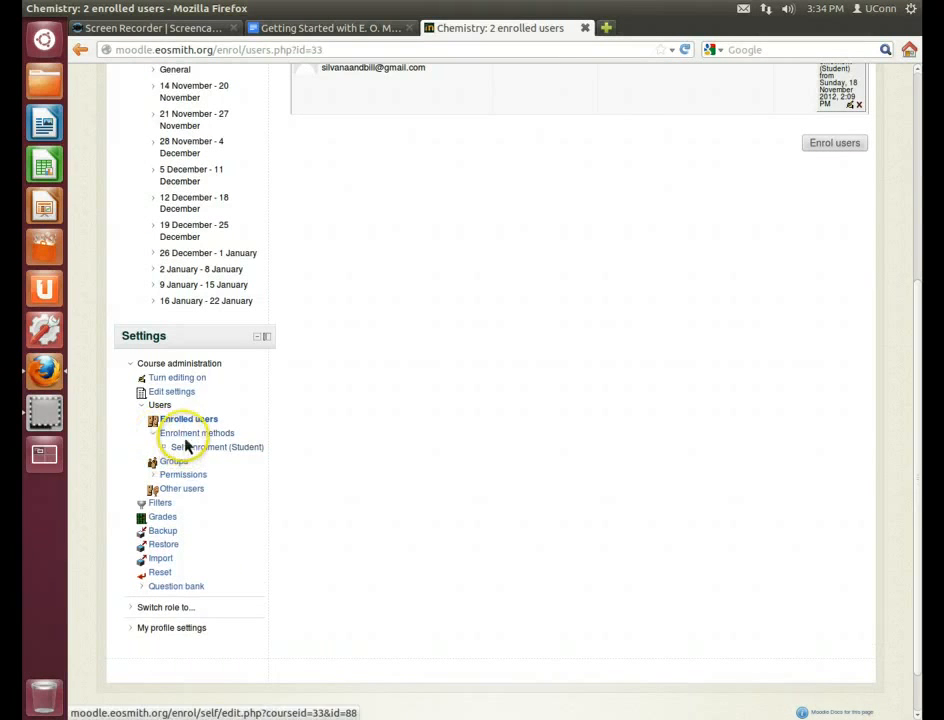
click(190, 440)
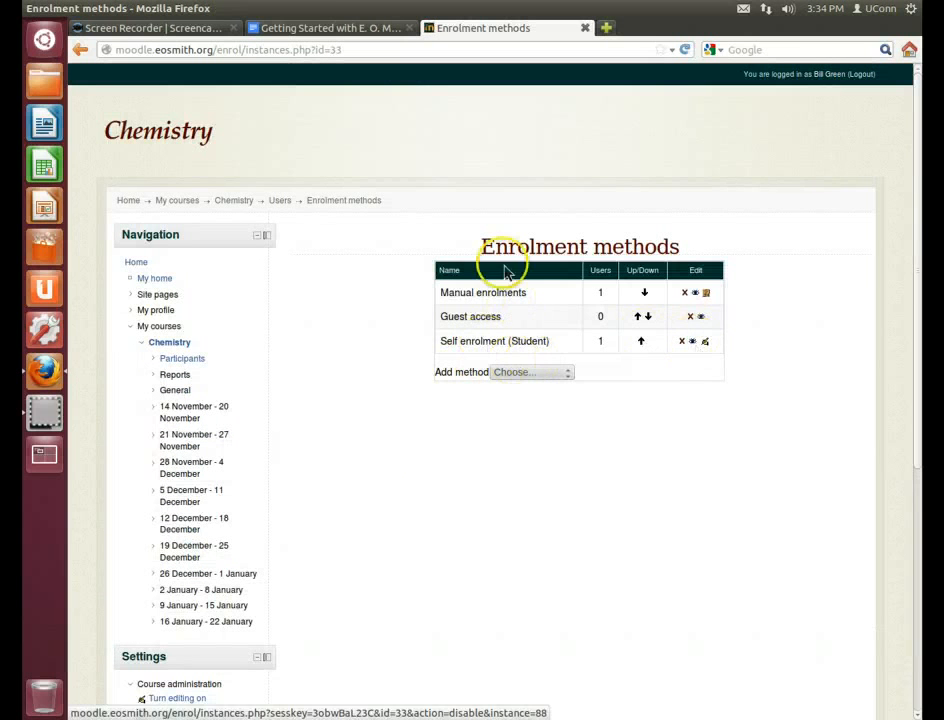
click(693, 342)
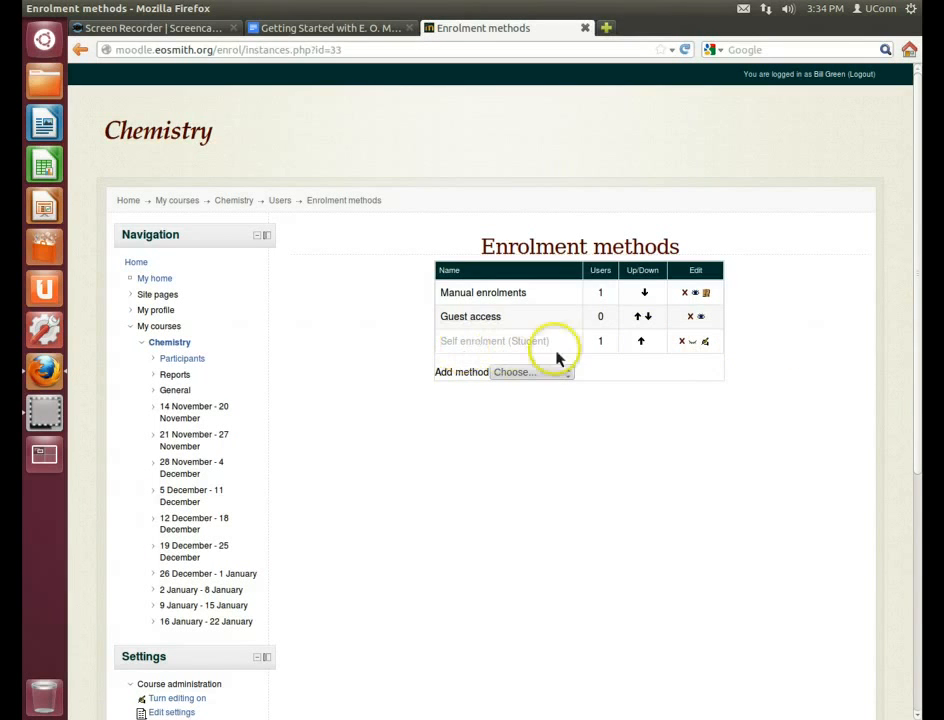
click(697, 345)
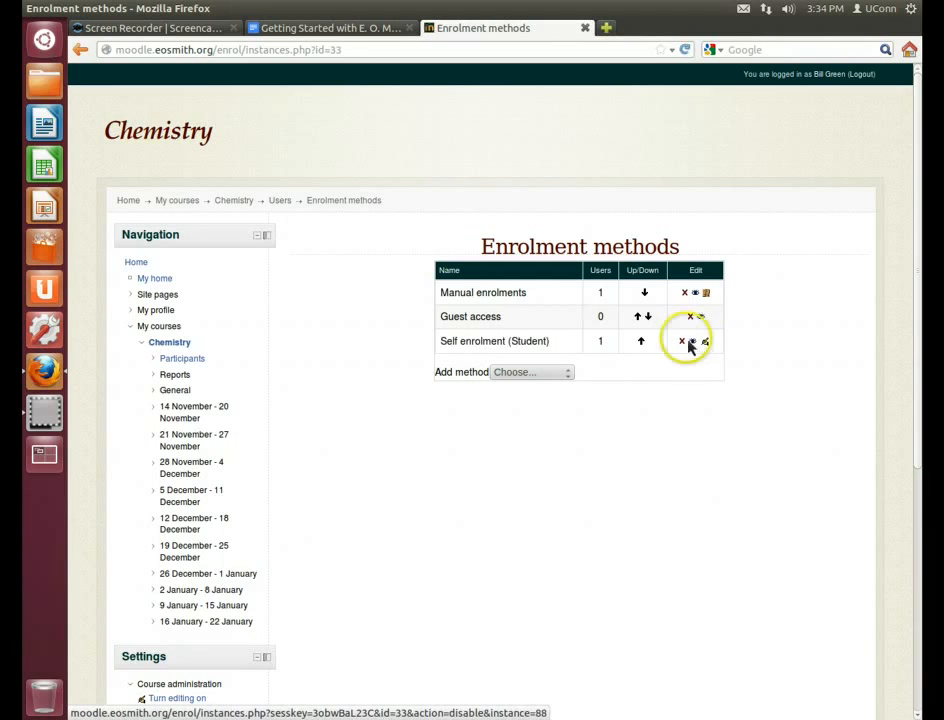
Save the Self enrolment (Student) settings with the enrolment key still required
click(707, 348)
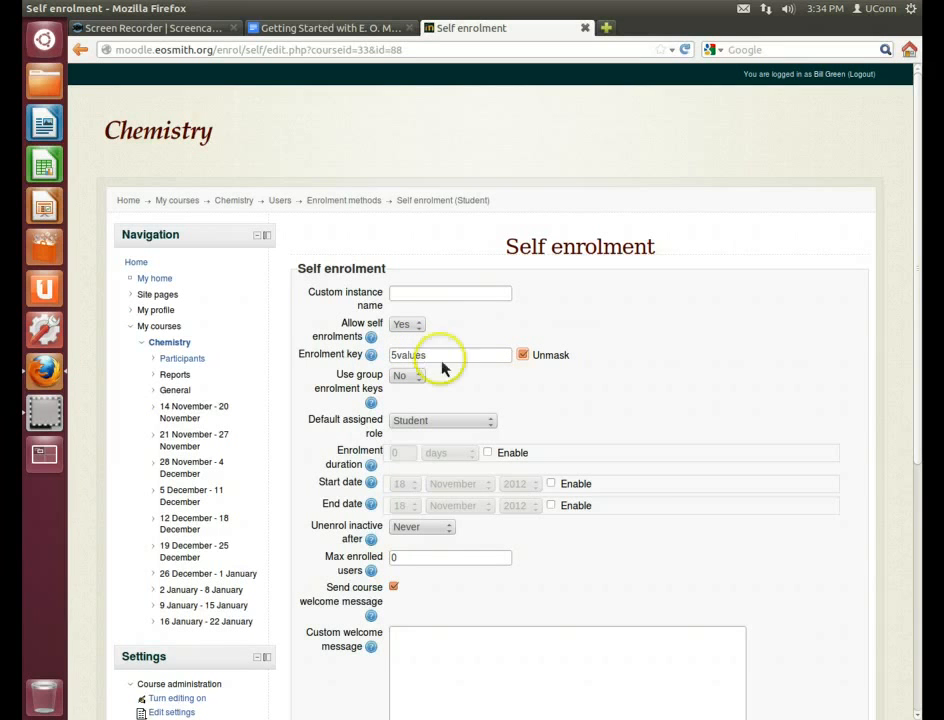
scroll(643, 398, down, 1)
scroll(643, 398, down, 6)
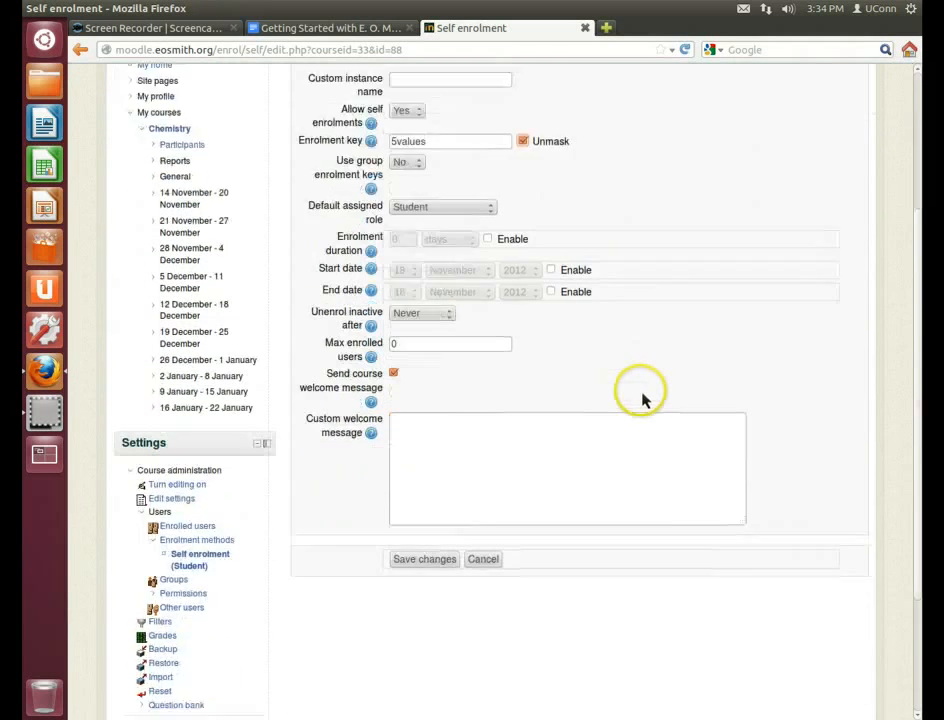
click(438, 417)
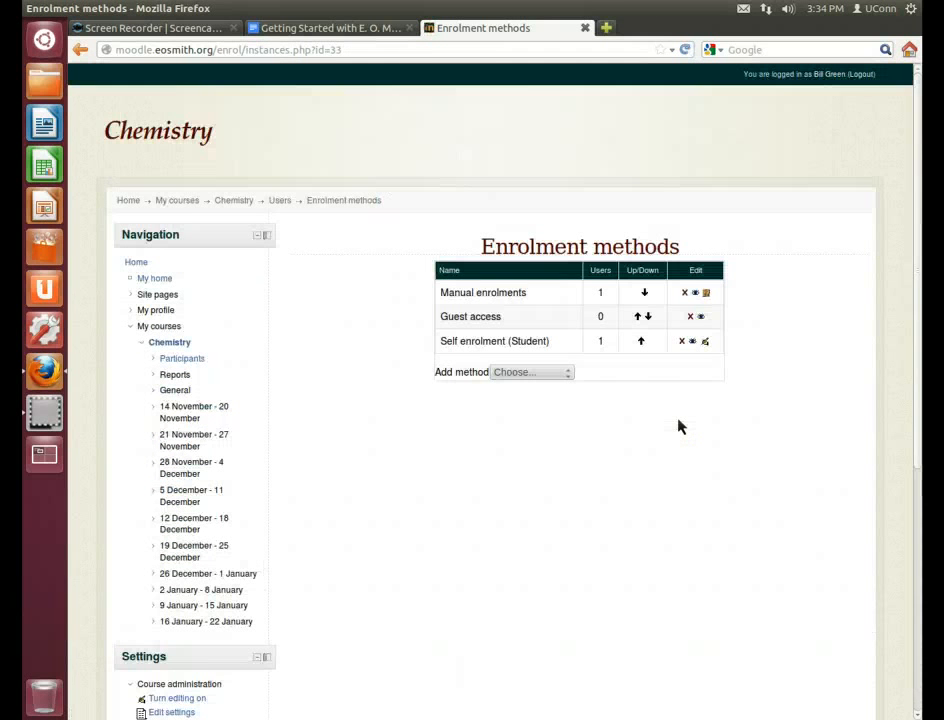
scroll(345, 482, down, 4)
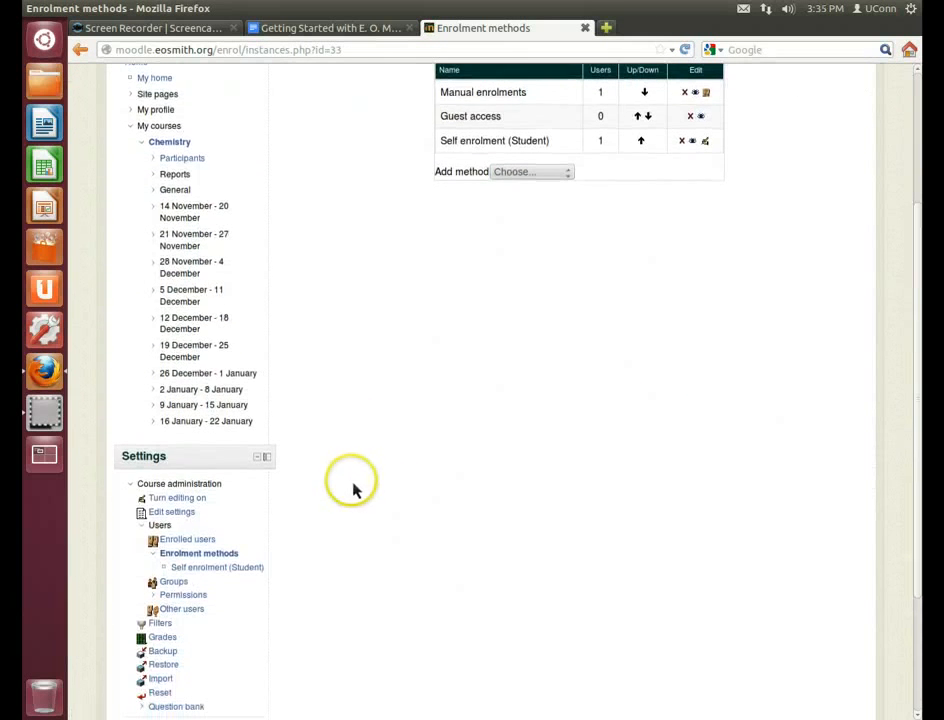
Unenrol the student from Chemistry in Enrolled users, then log out of the teacher account
click(176, 541)
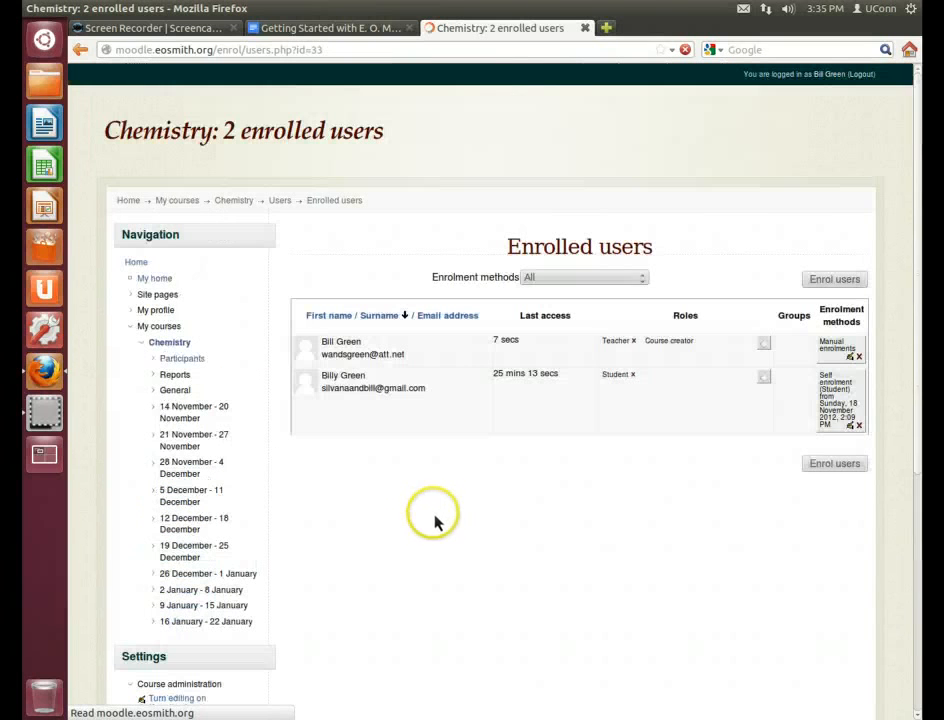
click(860, 427)
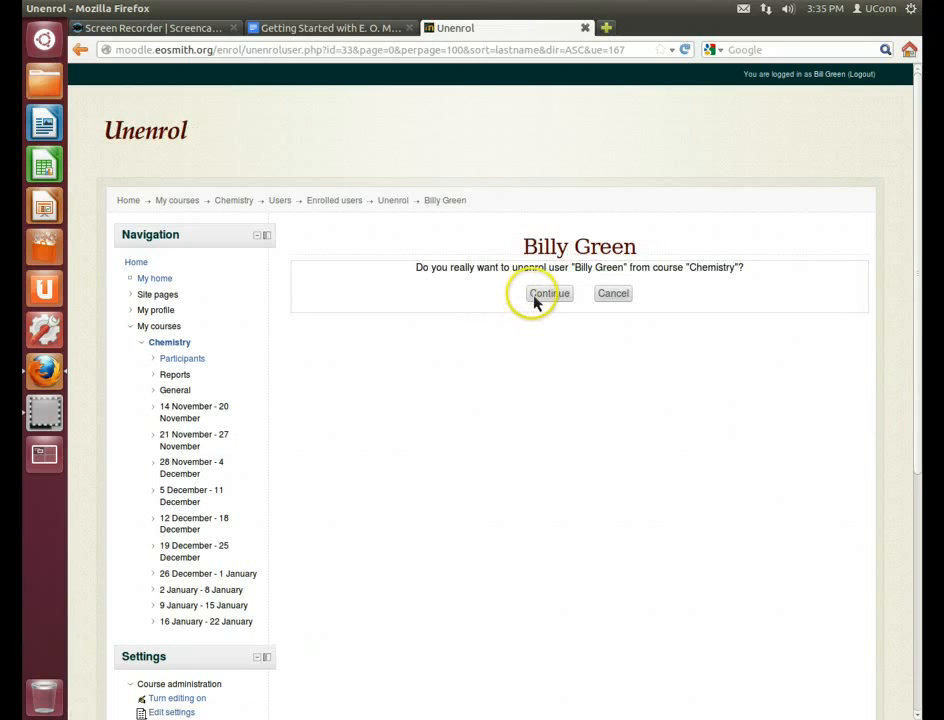
click(536, 300)
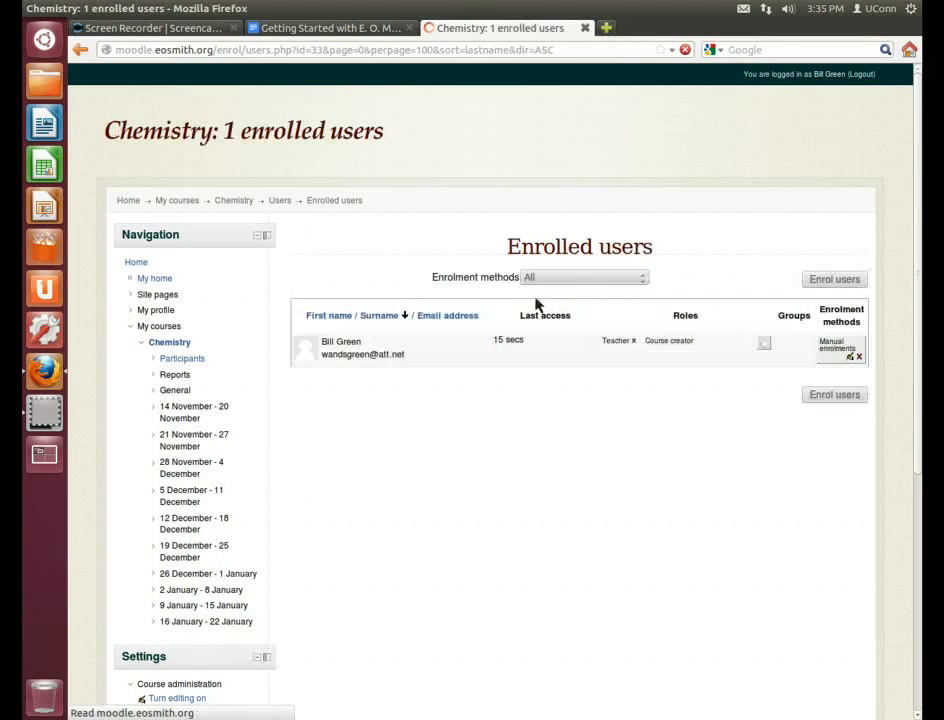
click(864, 77)
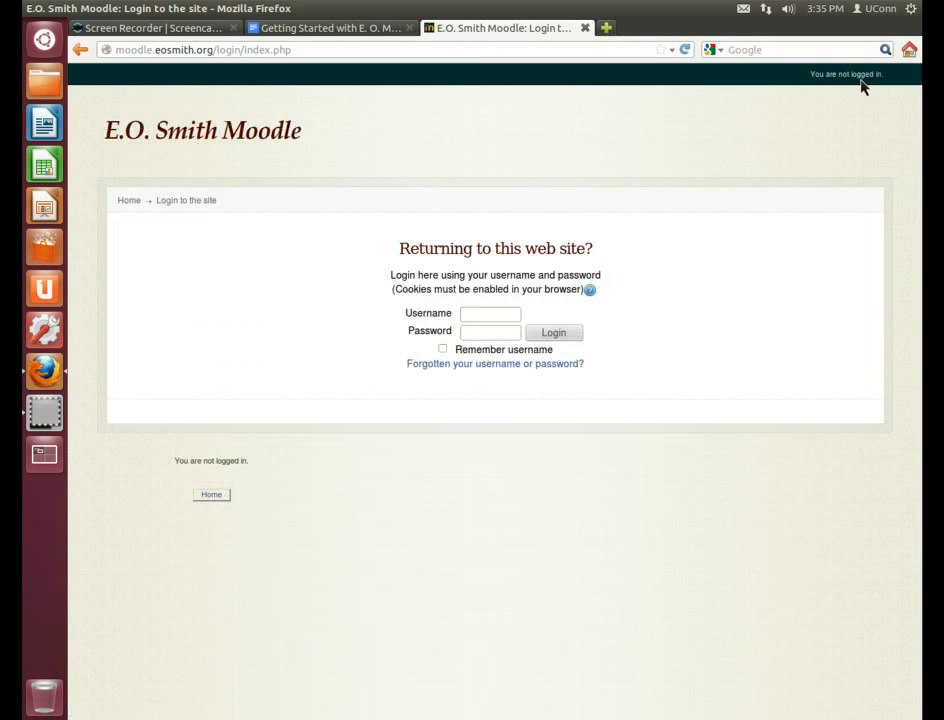
Log in with the student's username and password, declining Firefox's offer to save the password
click(490, 315)
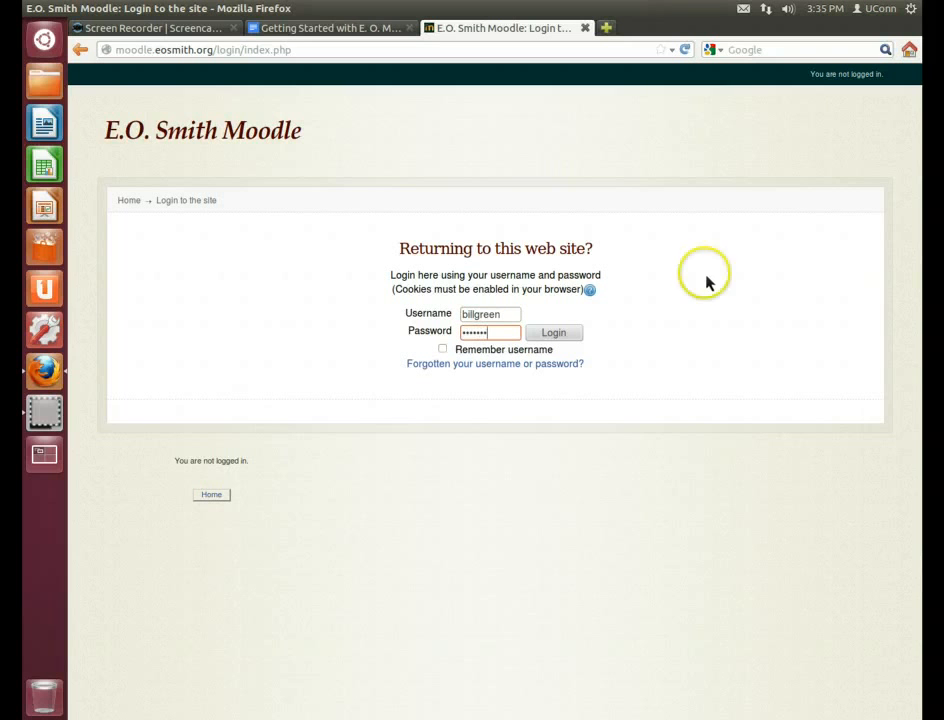
click(566, 338)
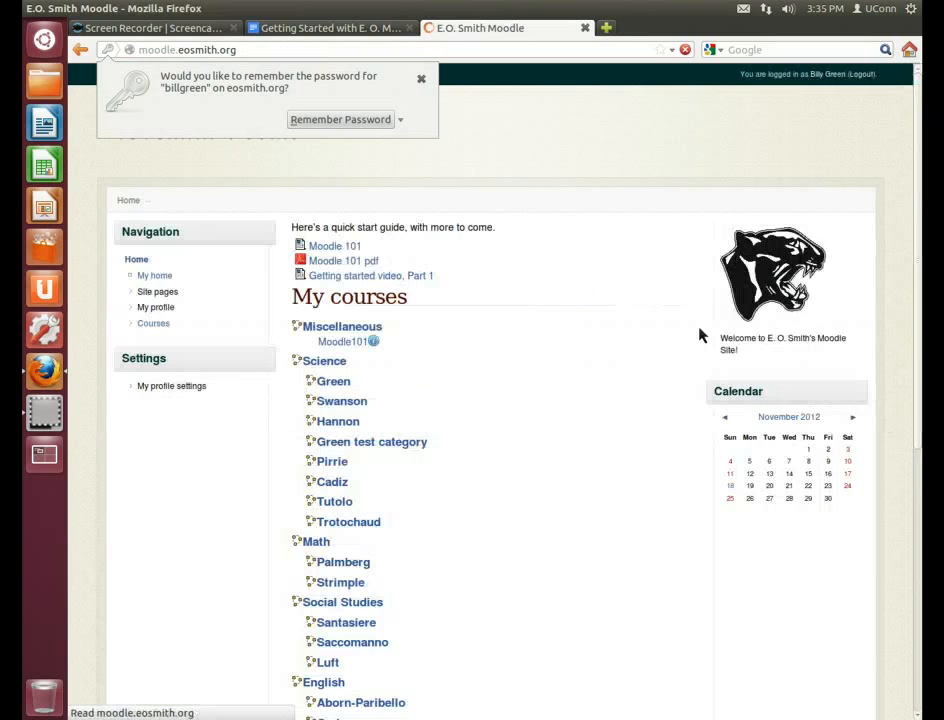
click(400, 120)
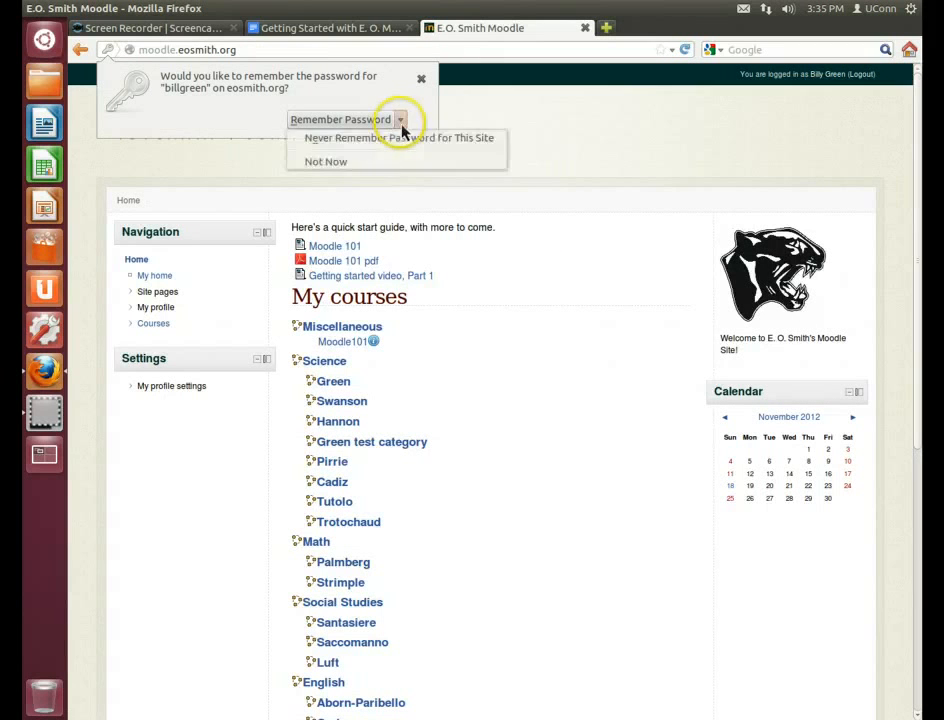
click(380, 165)
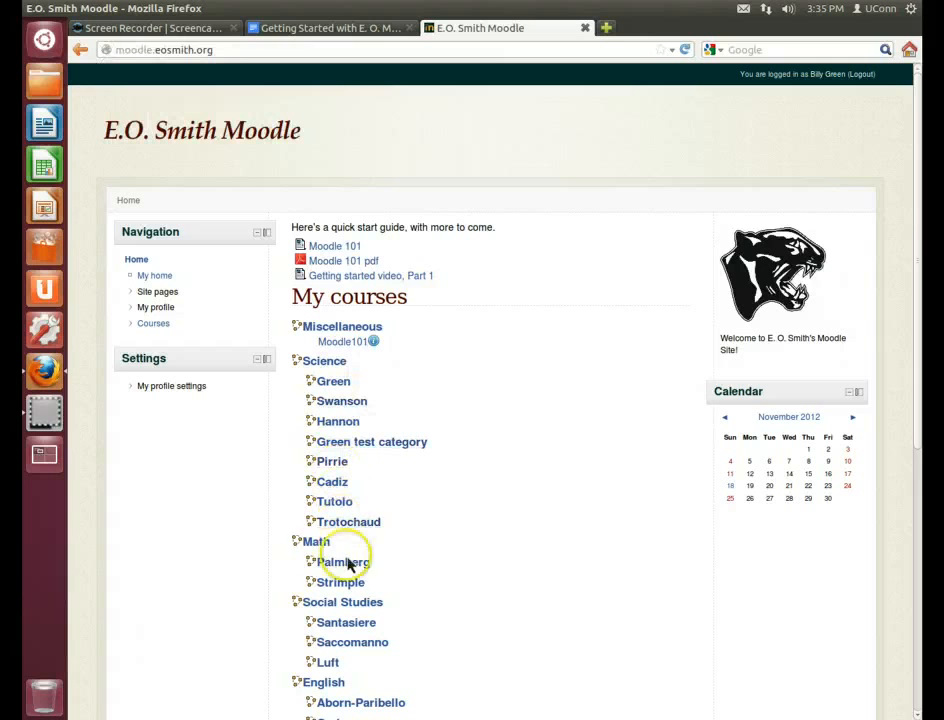
Browse to the Green test category under Science and open the Chemistry course as the student
scroll(917, 205, down, 3)
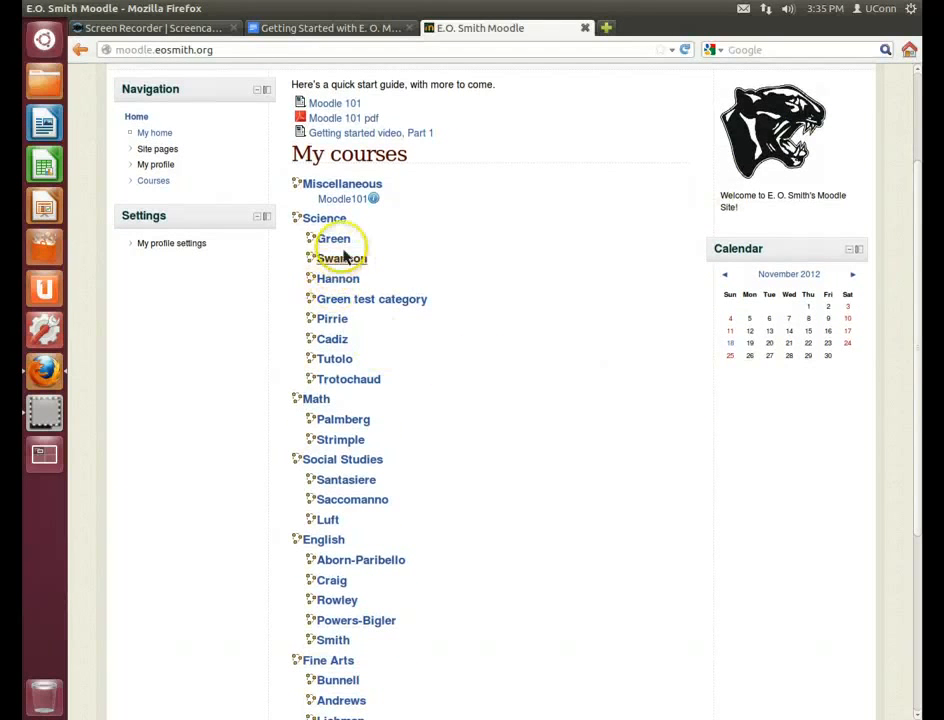
click(365, 303)
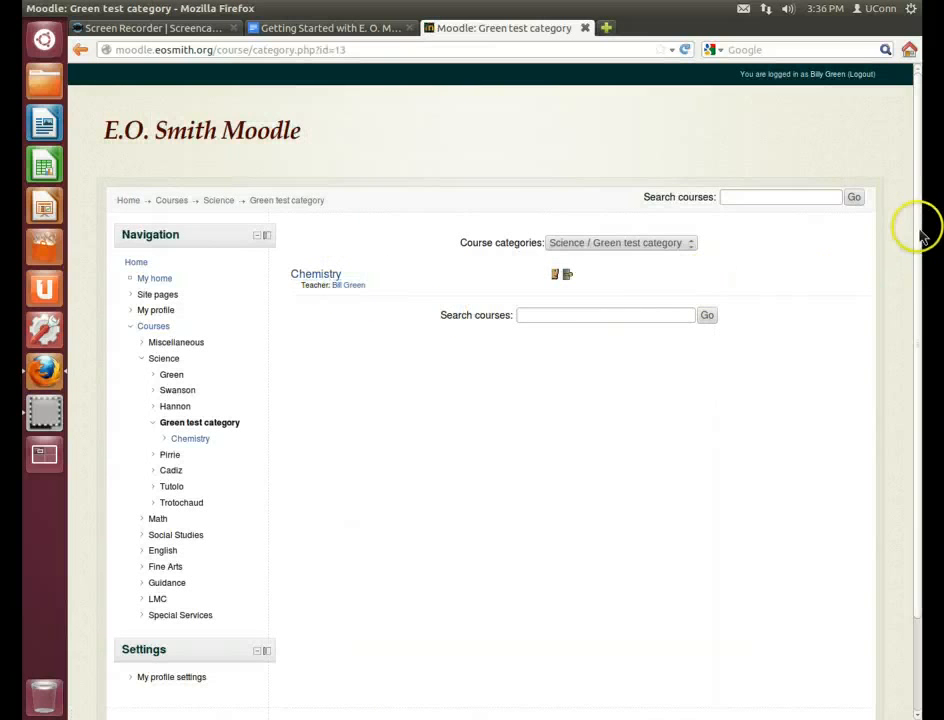
scroll(926, 285, down, 1)
scroll(926, 285, down, 2)
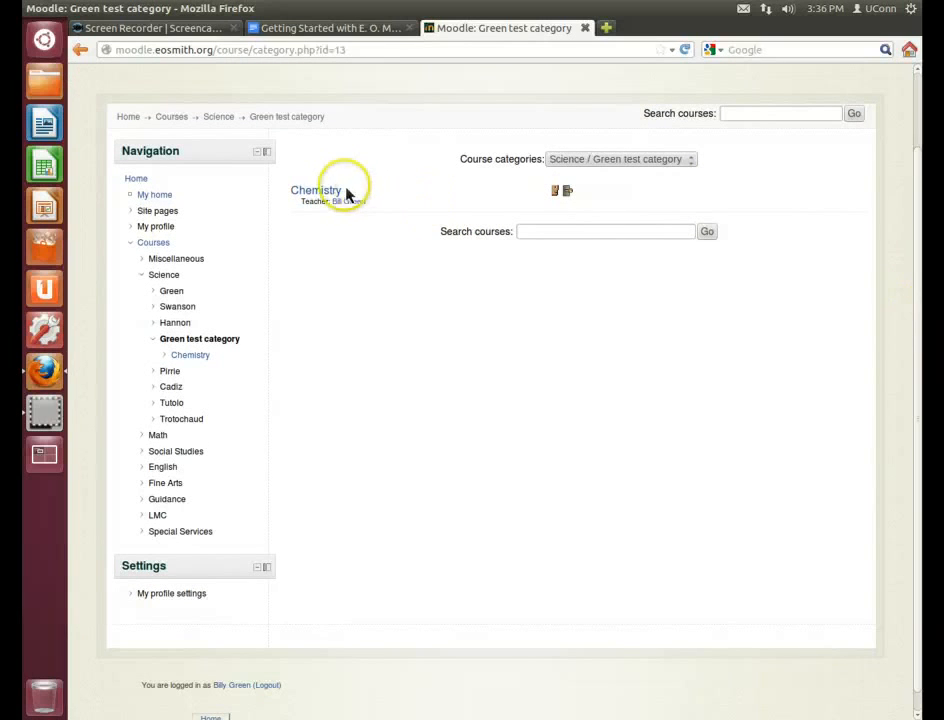
click(330, 196)
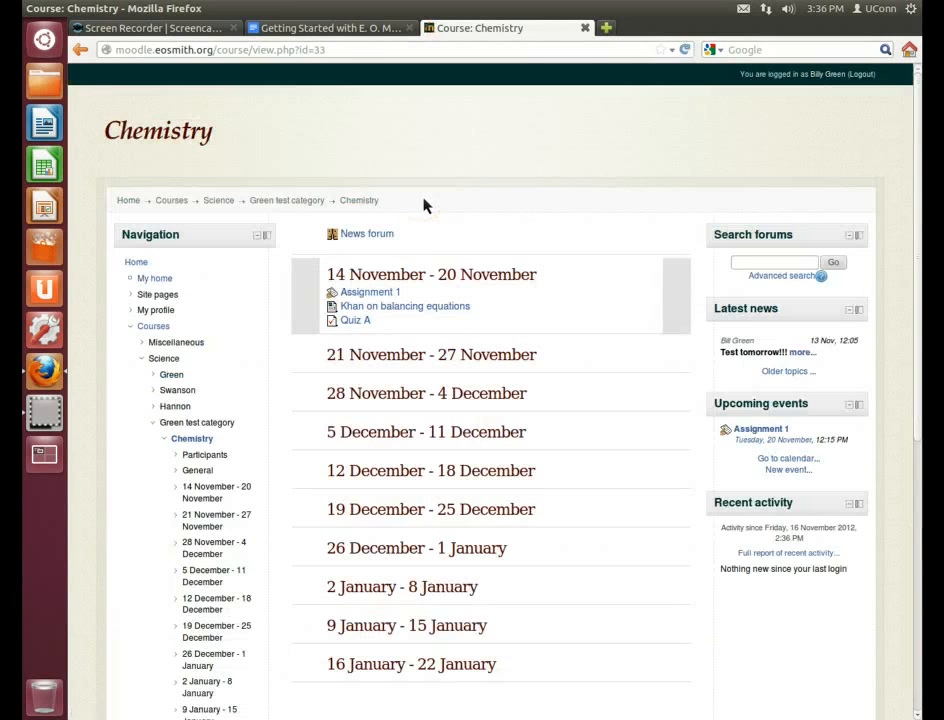
drag(918, 170, 919, 415)
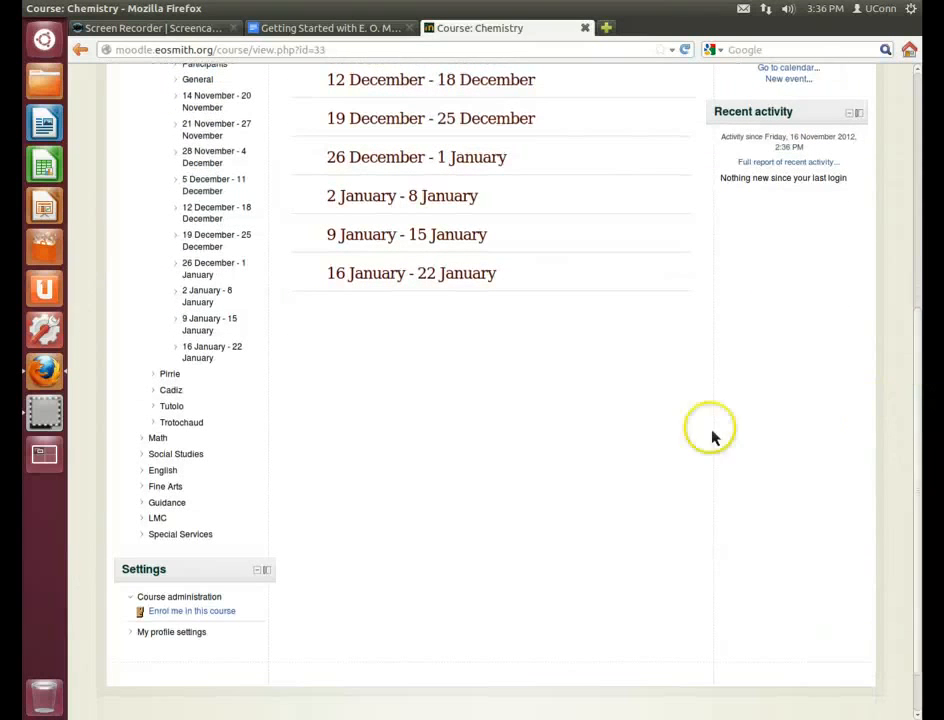
Self-enrol in Chemistry by entering the course enrolment key, then open Quiz A
click(172, 611)
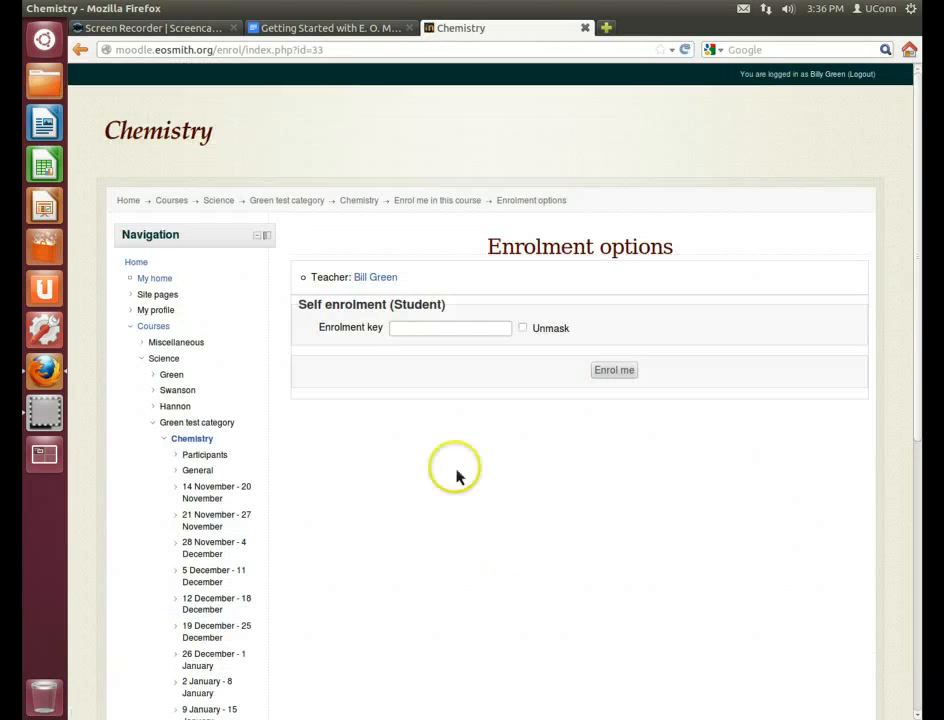
click(413, 329)
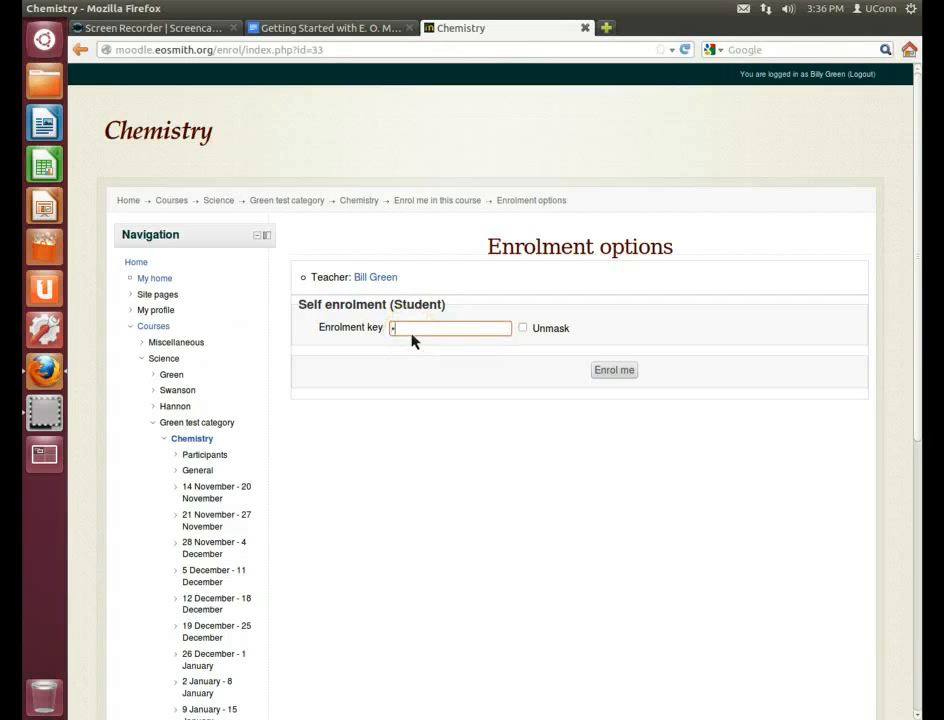
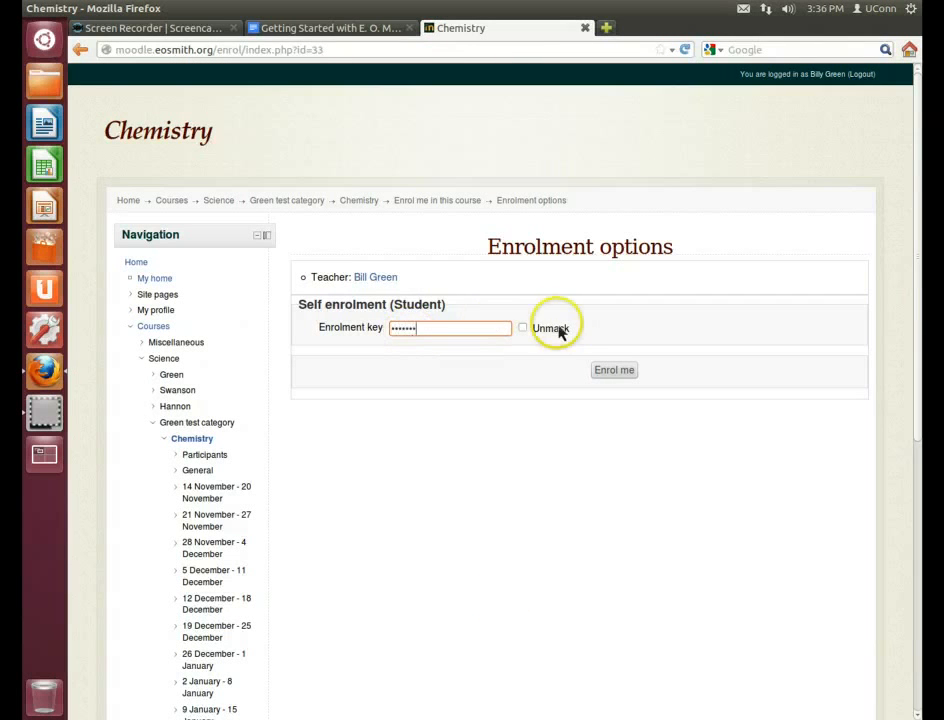
click(524, 330)
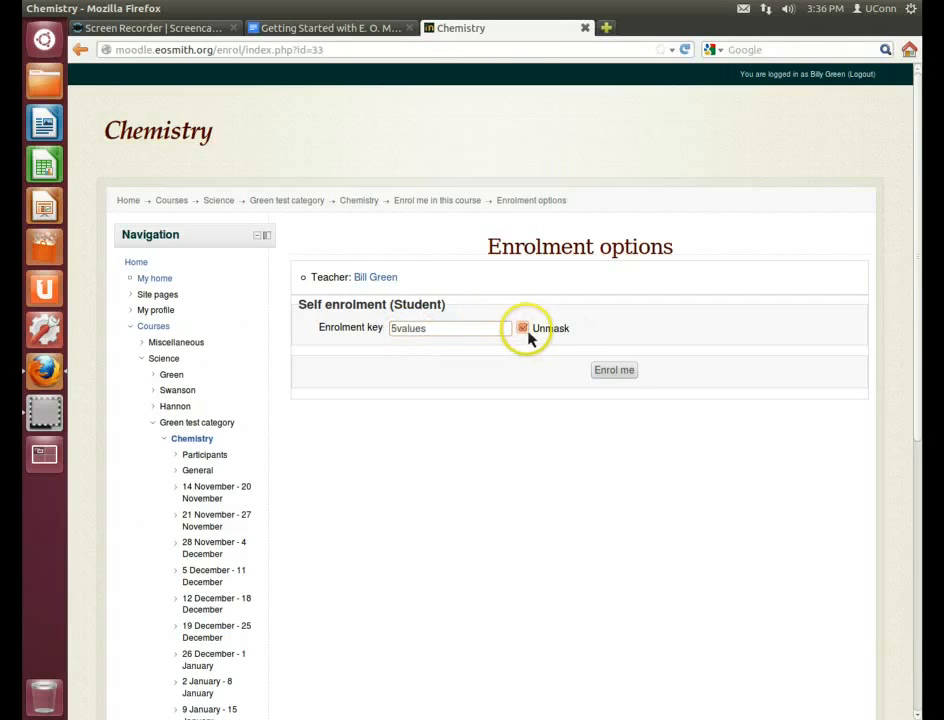
click(614, 371)
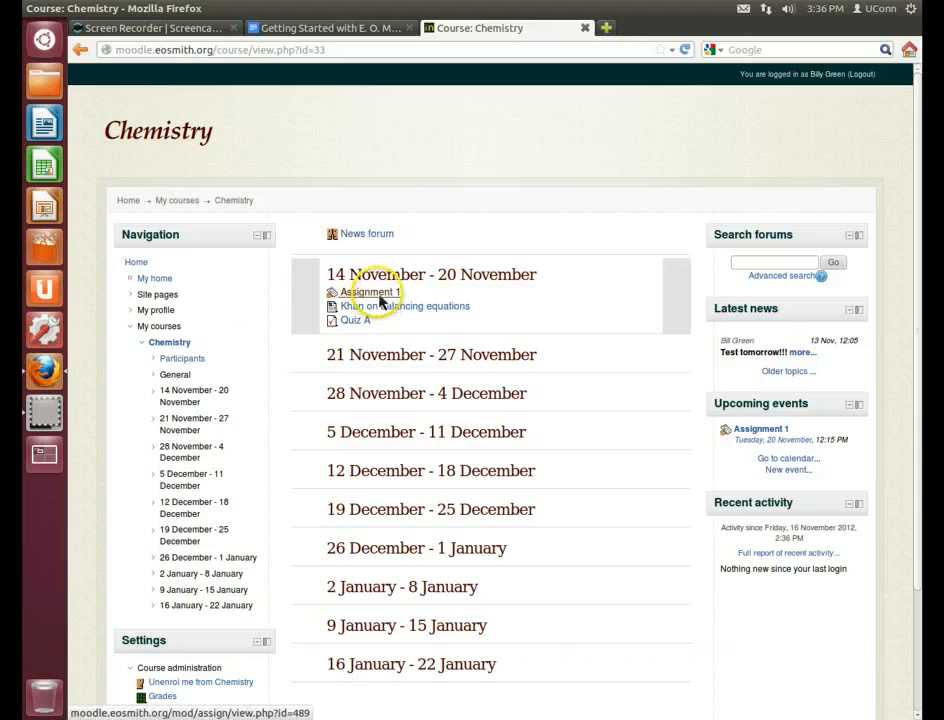
click(359, 320)
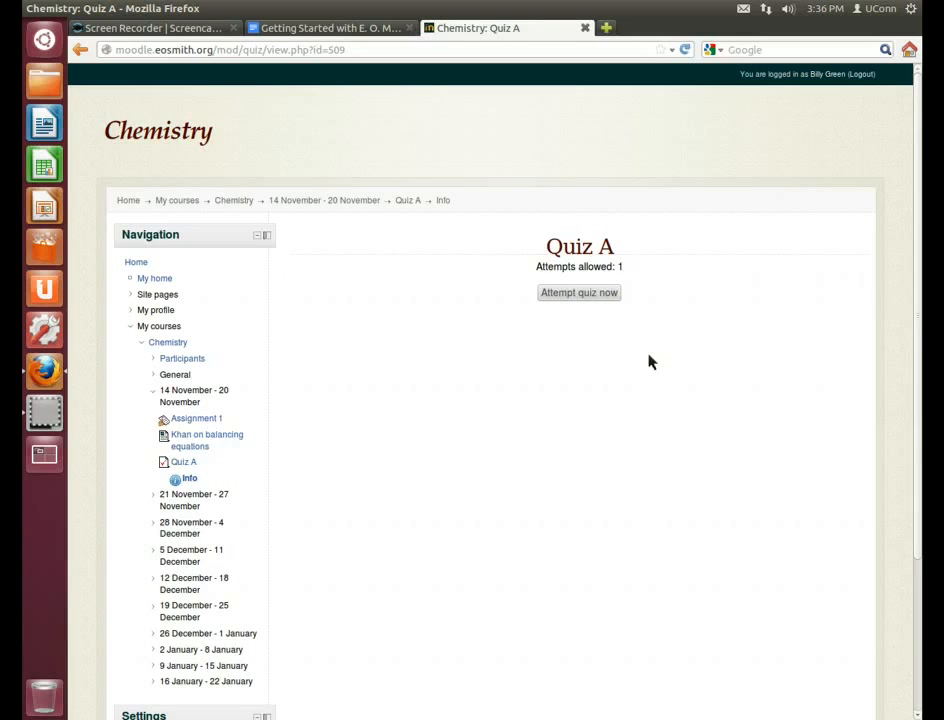
Log out of the student account, log in as the teacher, and dismiss the new-submission message popup
click(866, 76)
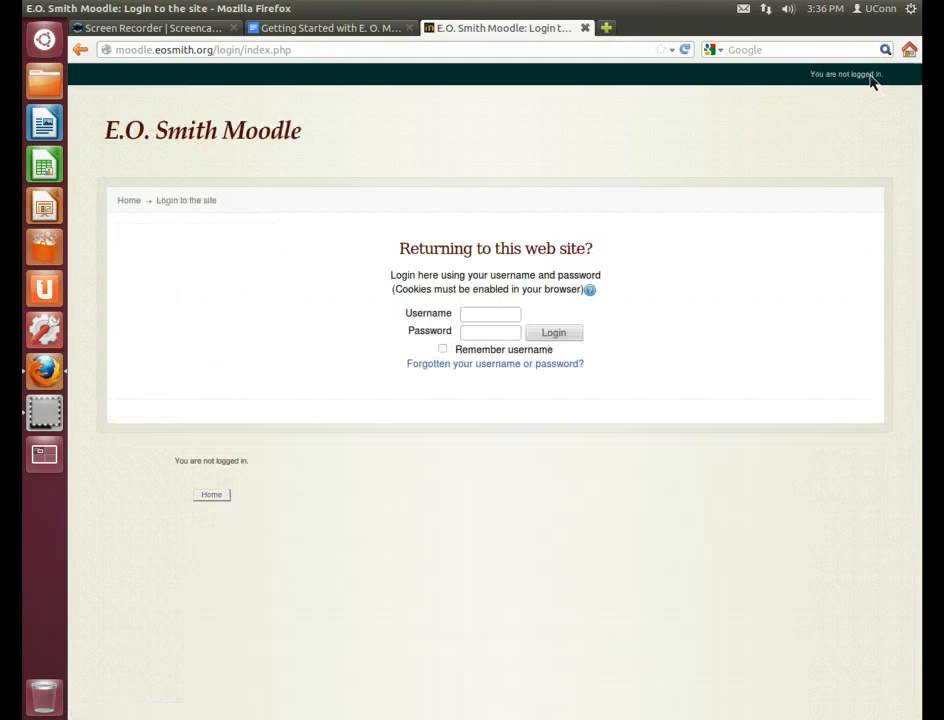
click(501, 318)
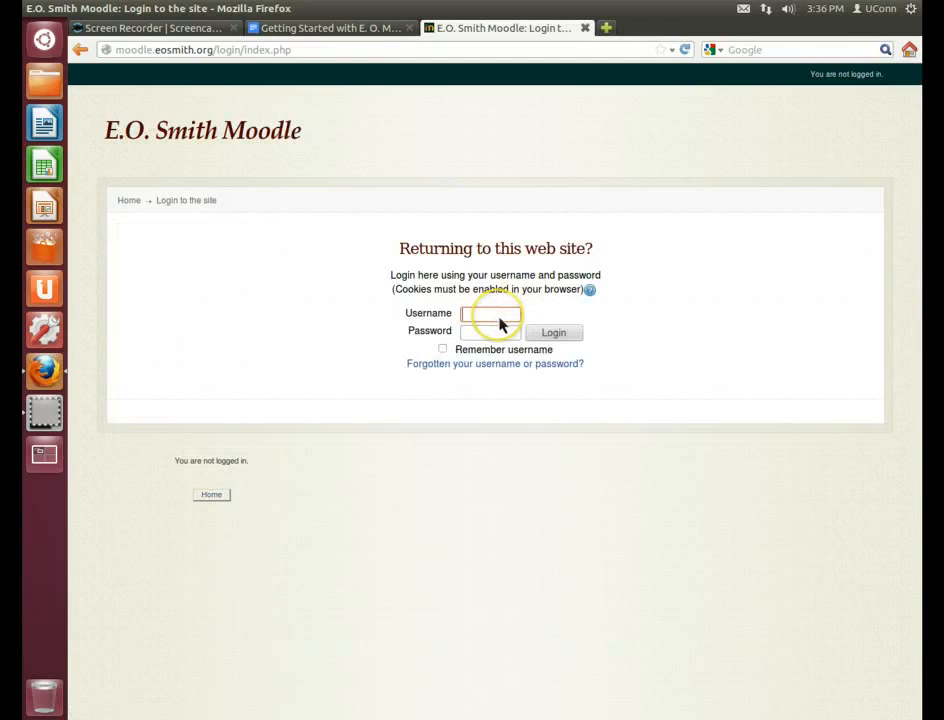
key(Tab)
key(Return)
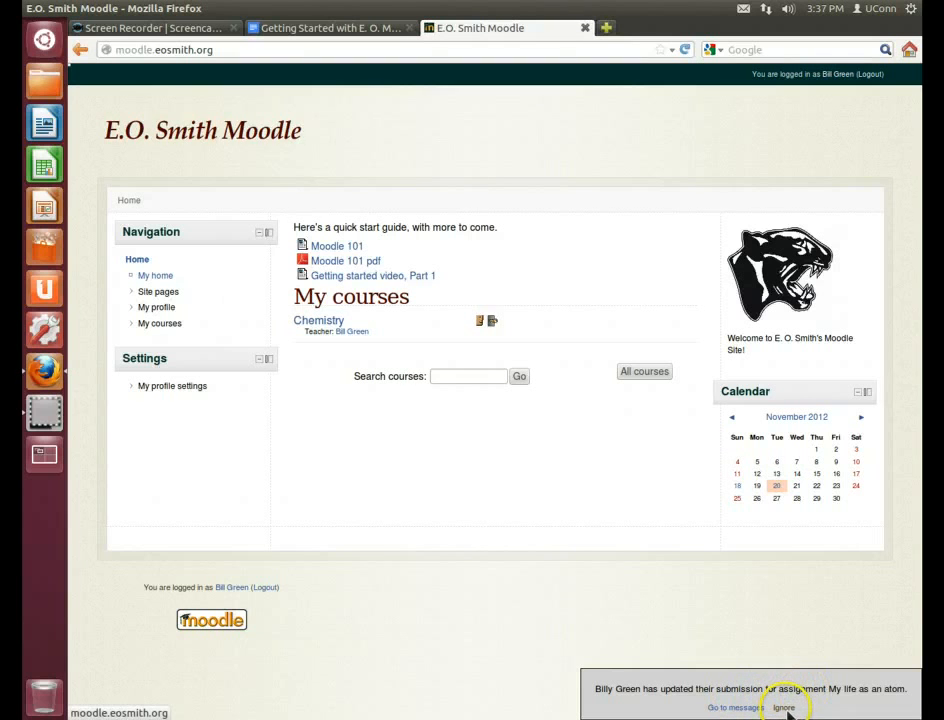
click(784, 708)
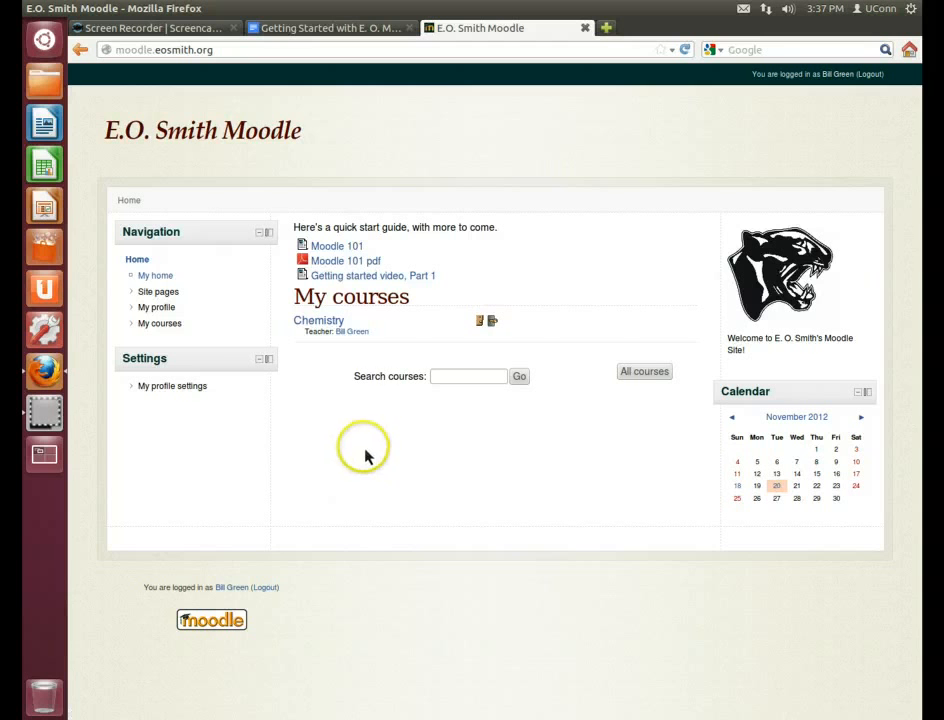
Open the Chemistry course and turn editing on from Course administration
click(318, 324)
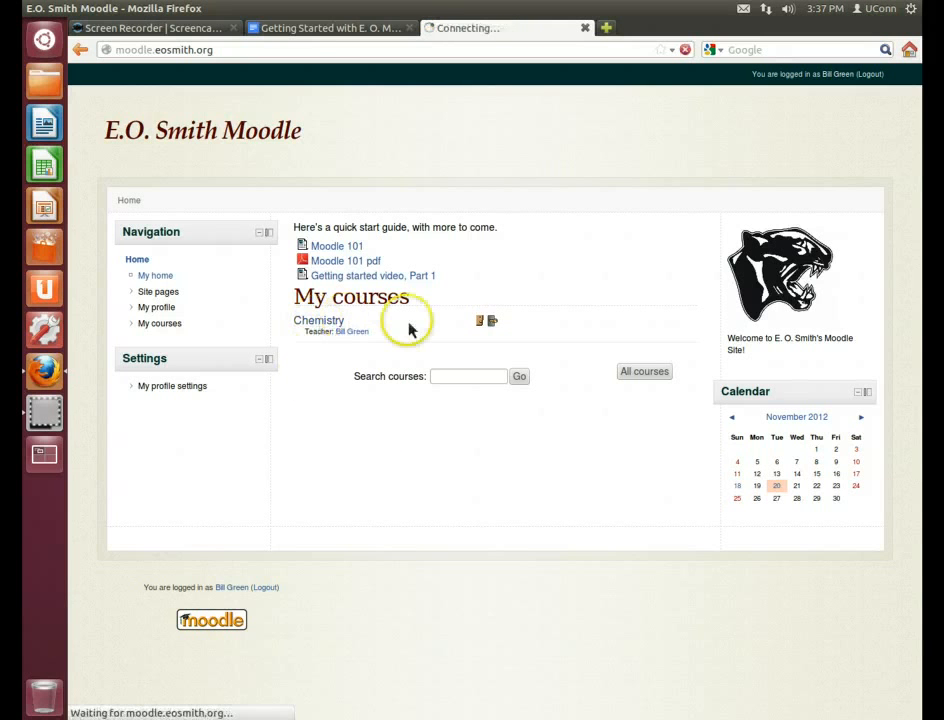
click(46, 416)
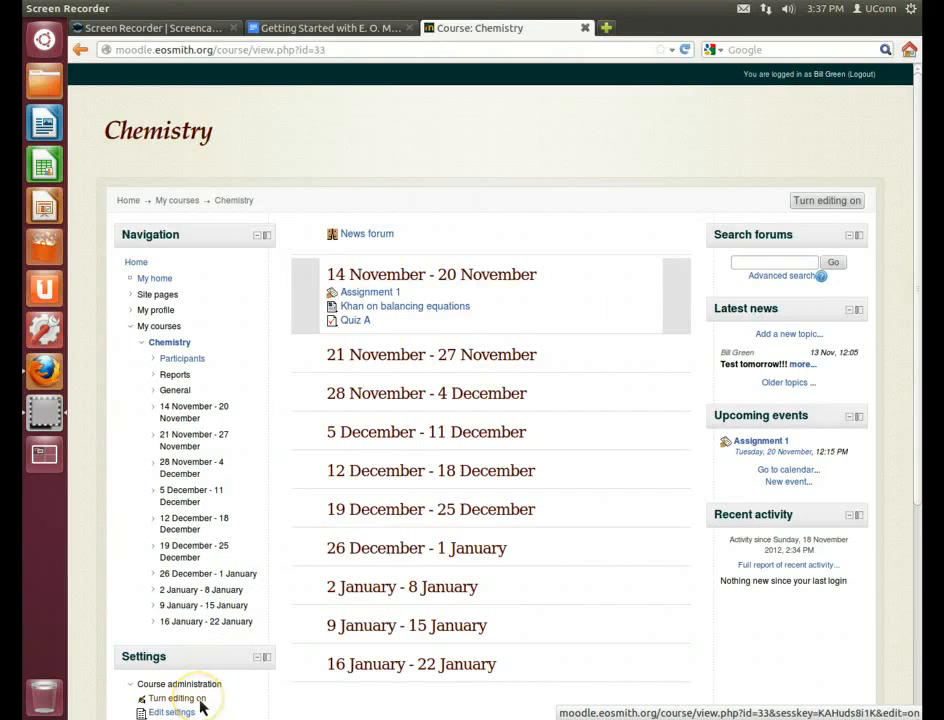
click(834, 206)
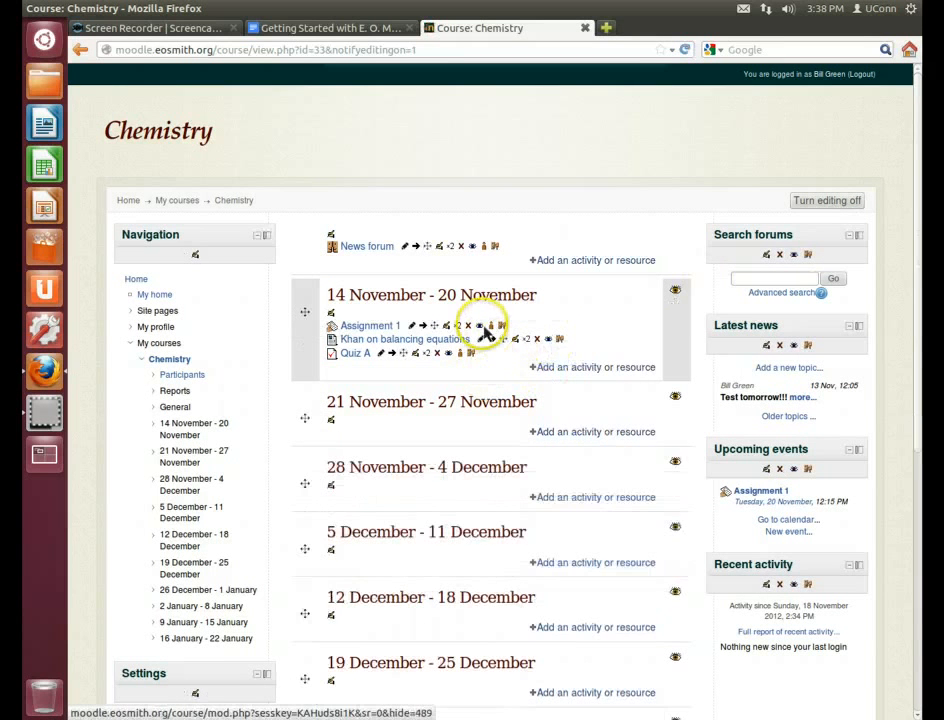
Add an Assignment activity to the 14 November - 20 November week of Chemistry
click(603, 368)
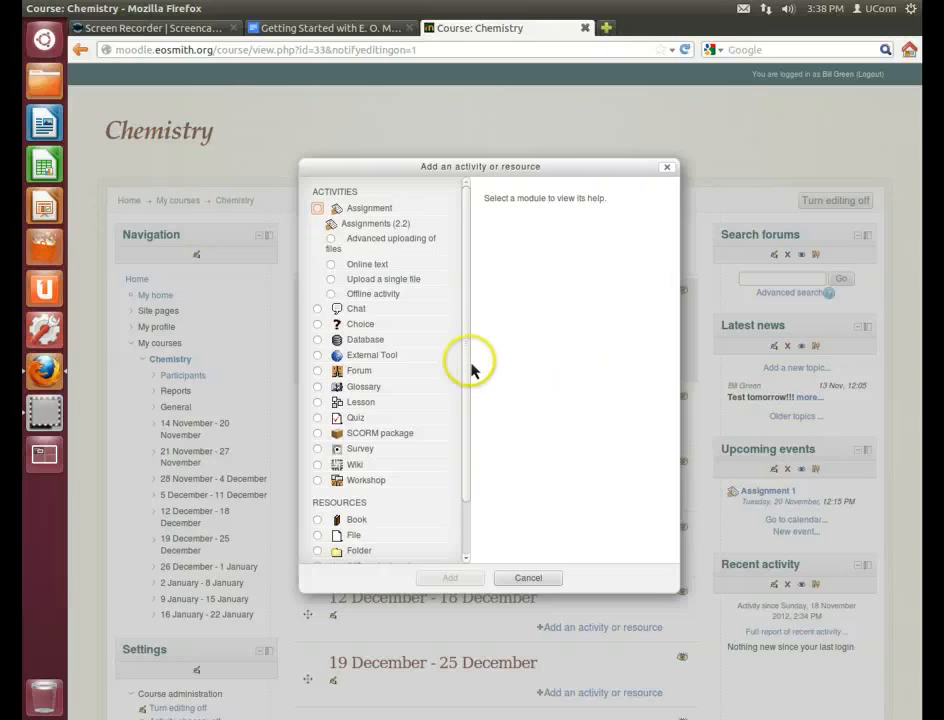
drag(468, 407, 468, 451)
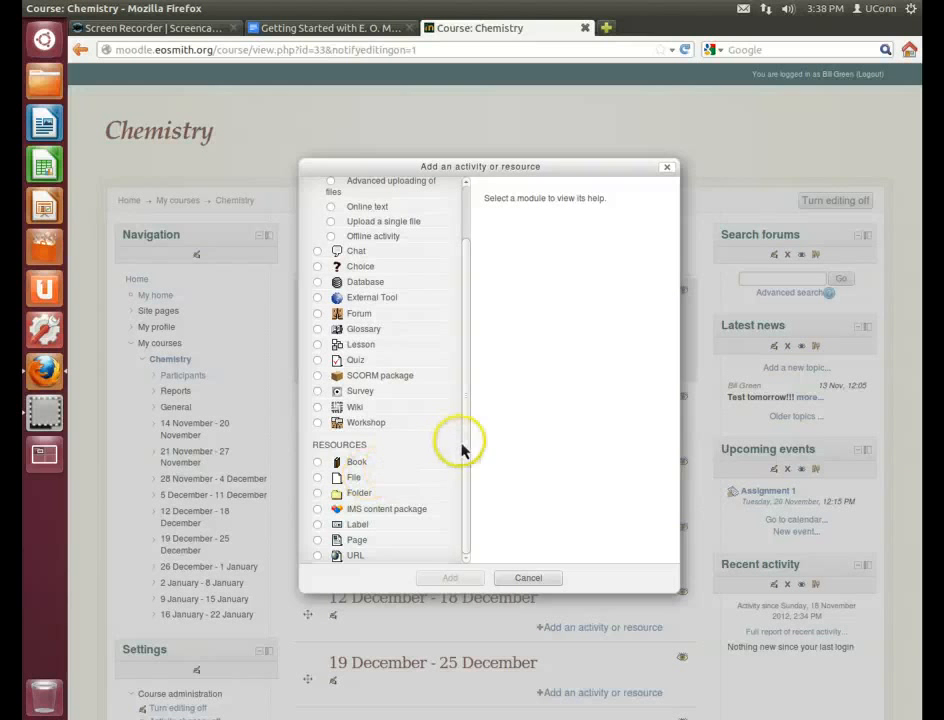
drag(468, 445, 467, 344)
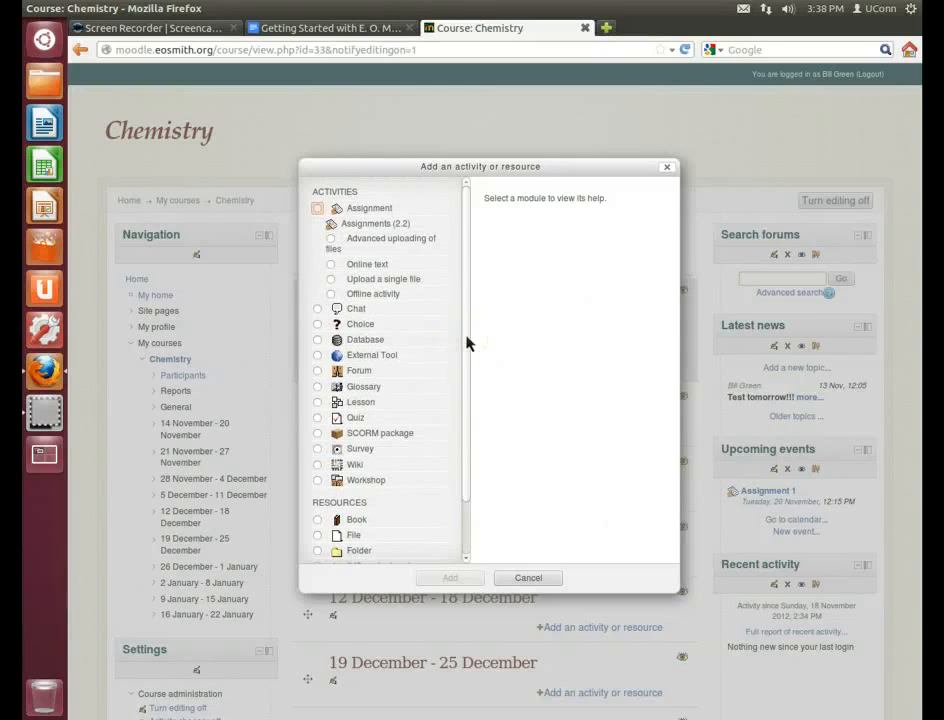
click(317, 209)
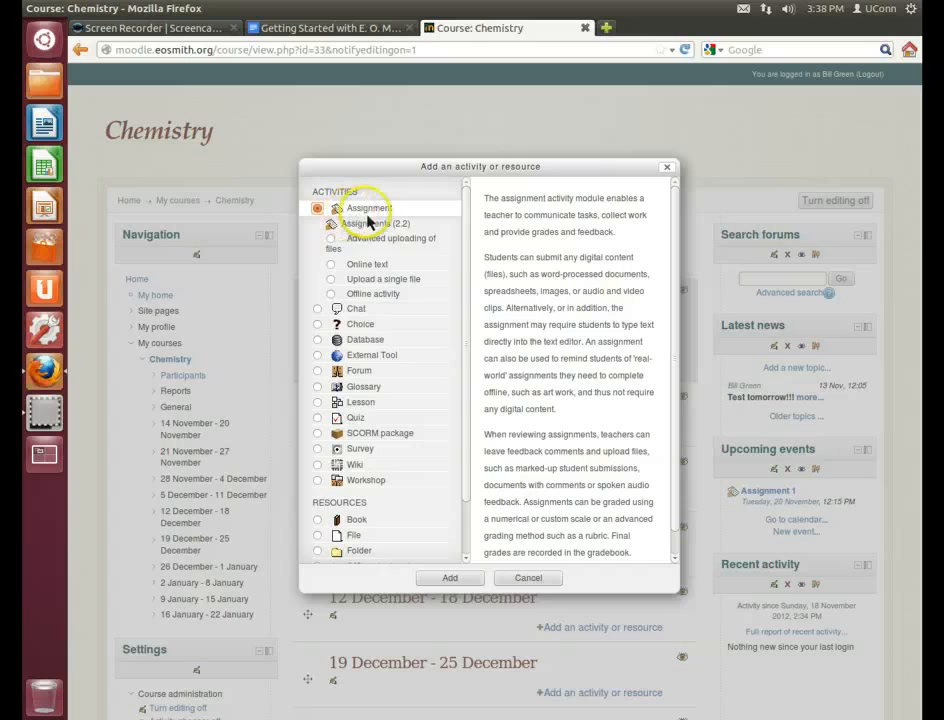
click(463, 582)
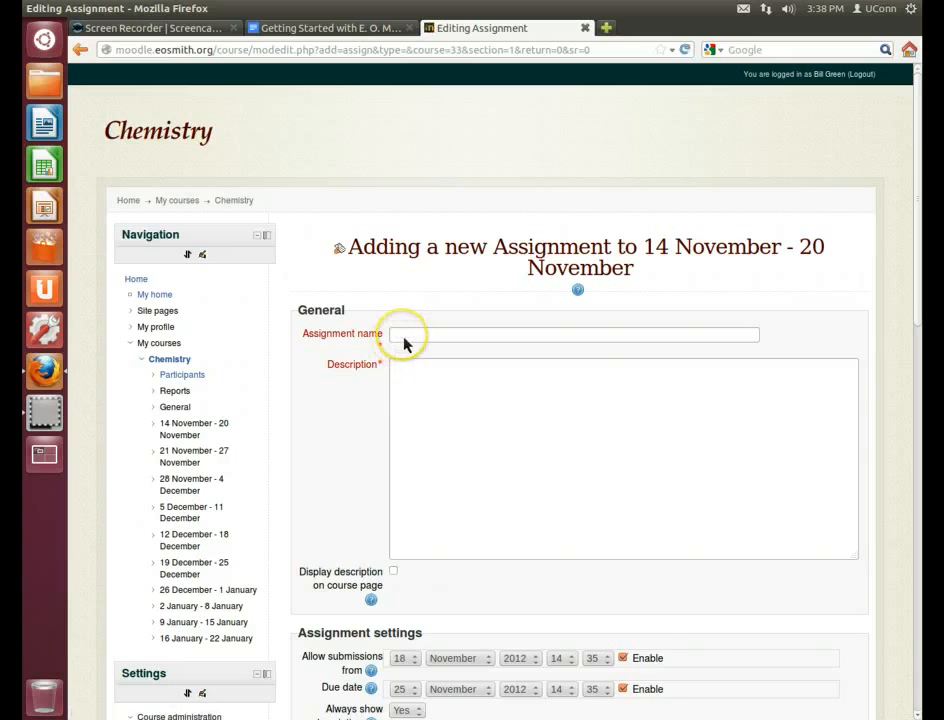
Name the assignment 'Assignment #2' with description 'This is your second assignment.'
click(405, 342)
text(Assignment #2)
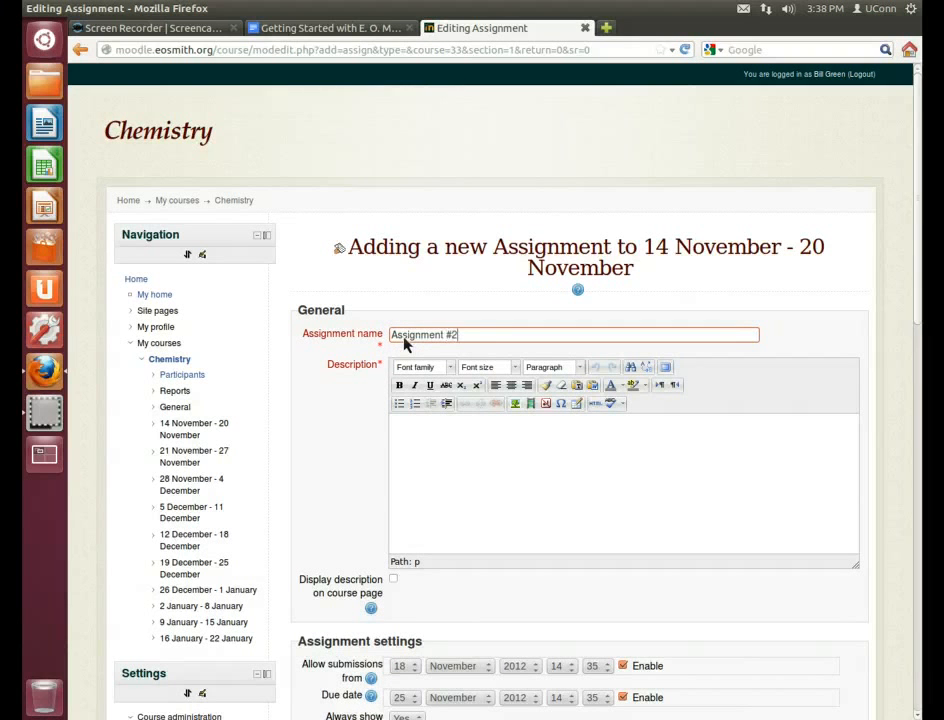
click(498, 455)
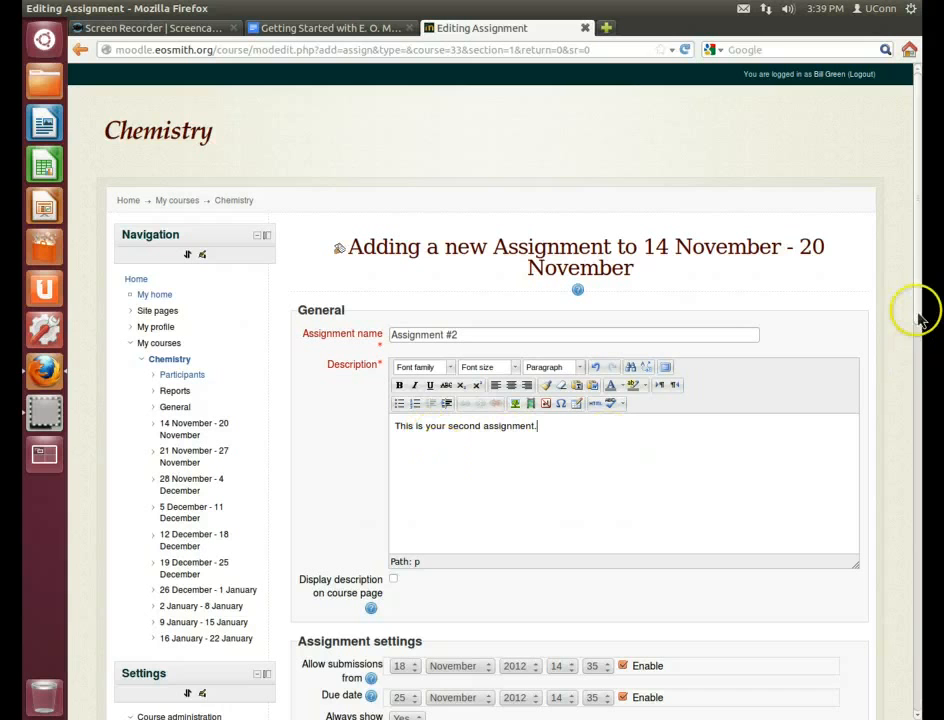
scroll(920, 330, down, 1)
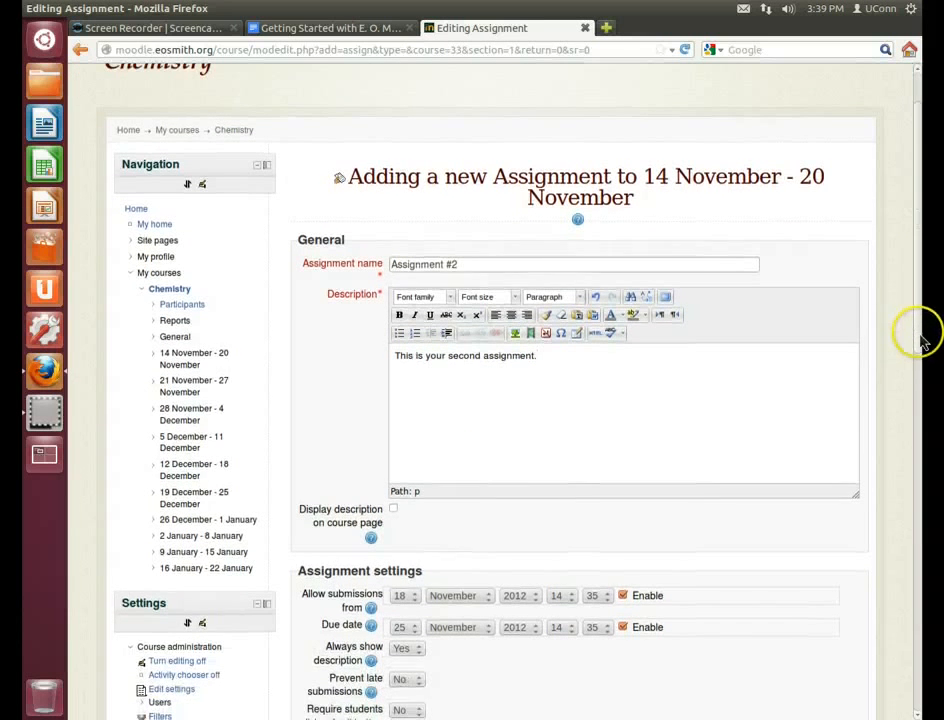
scroll(920, 340, up, 1)
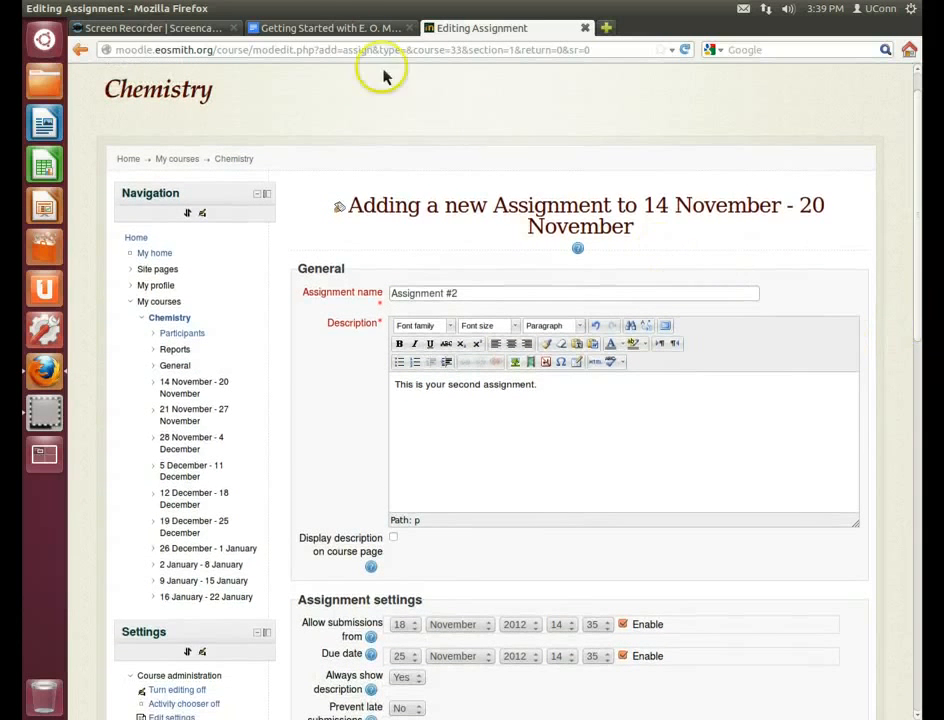
Copy the Getting Started guide's web address from Google Docs
click(338, 30)
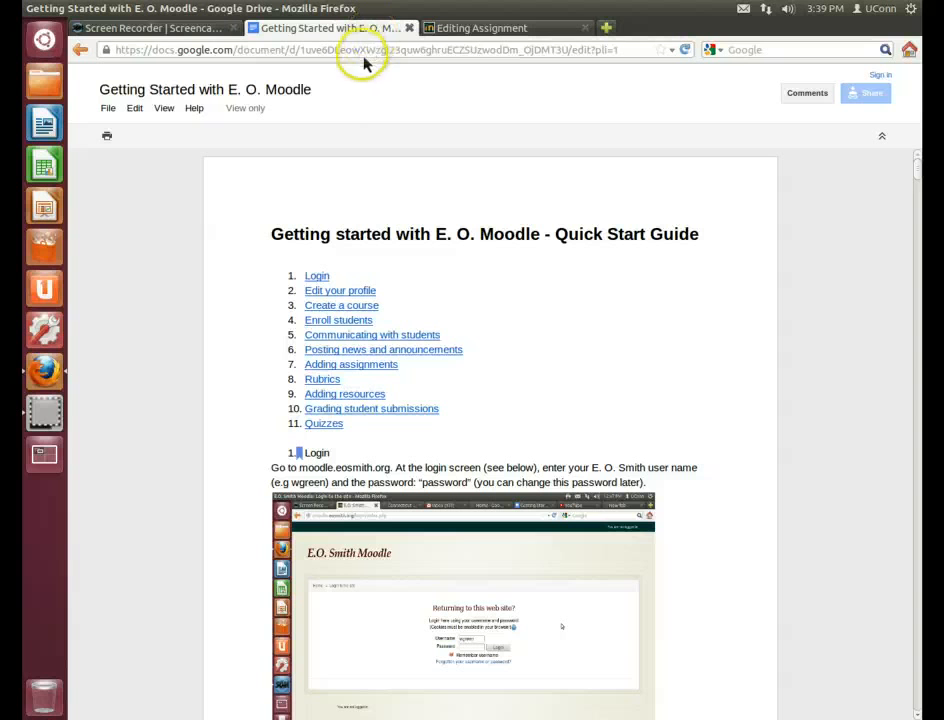
click(297, 52)
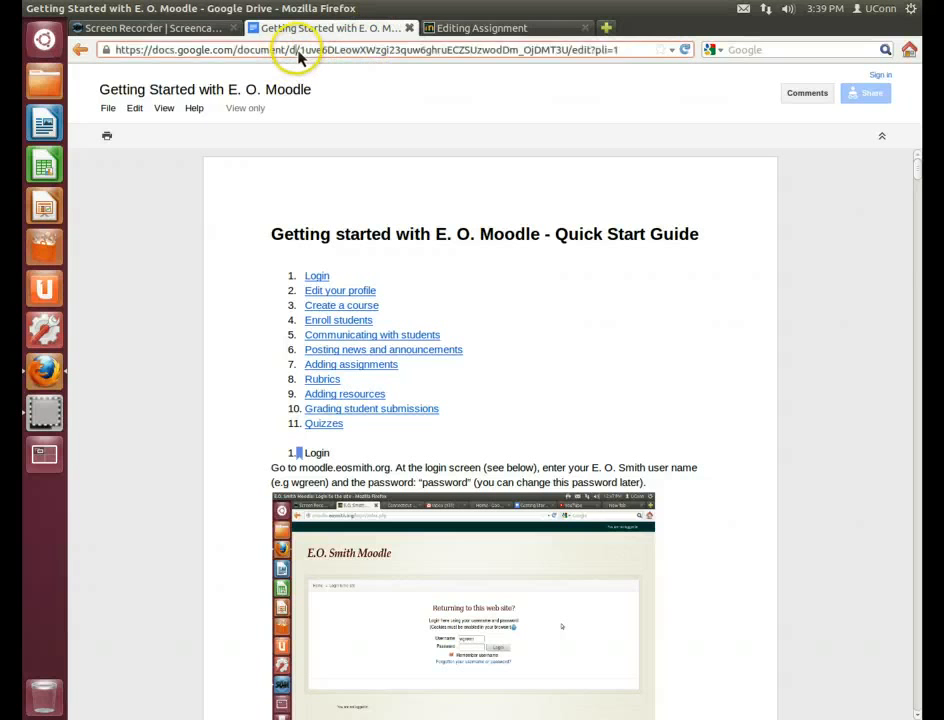
click(297, 57)
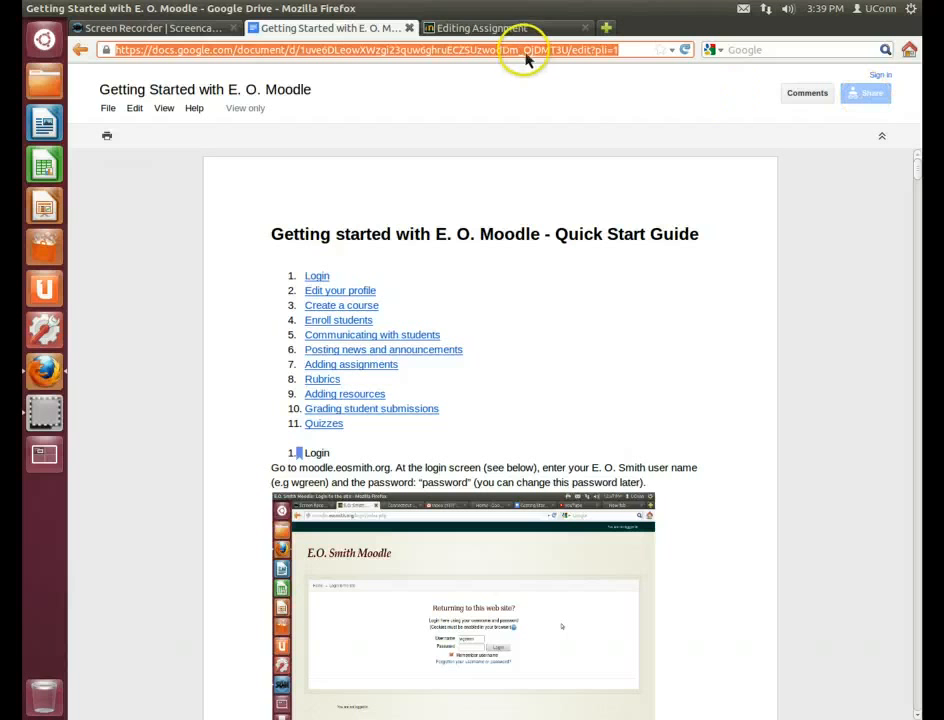
right_click(526, 56)
click(553, 101)
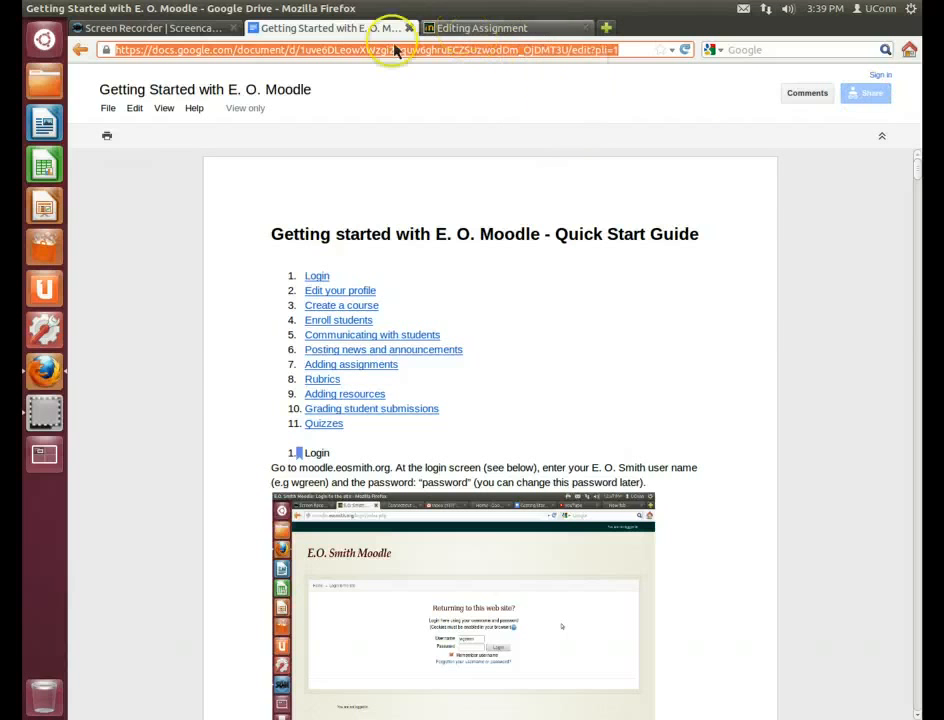
Link the words 'second assignment' in the description to the copied guide address
click(474, 28)
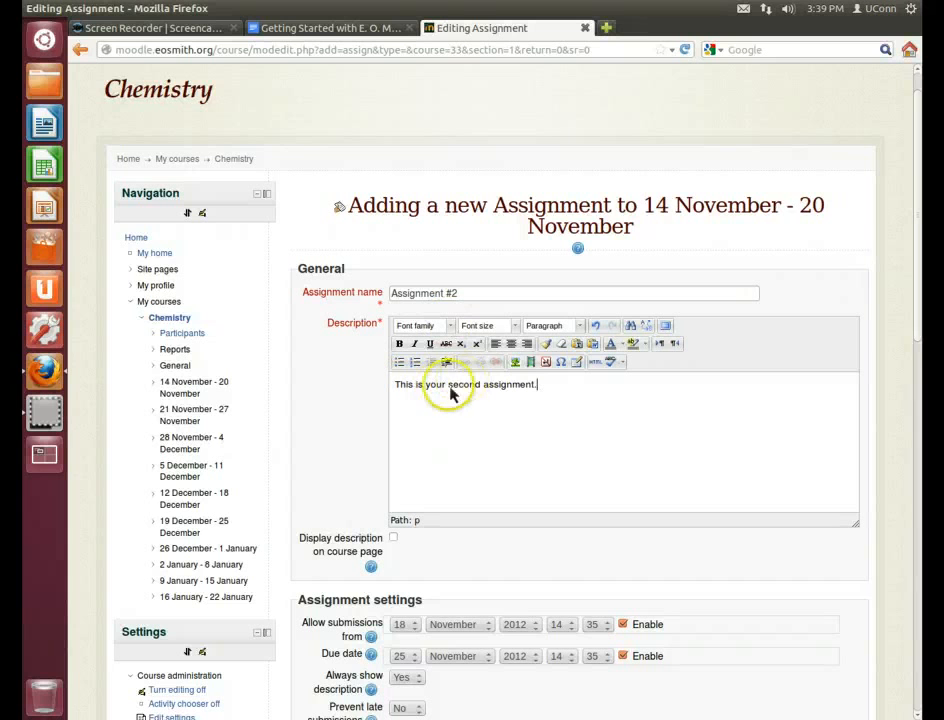
drag(448, 392, 525, 387)
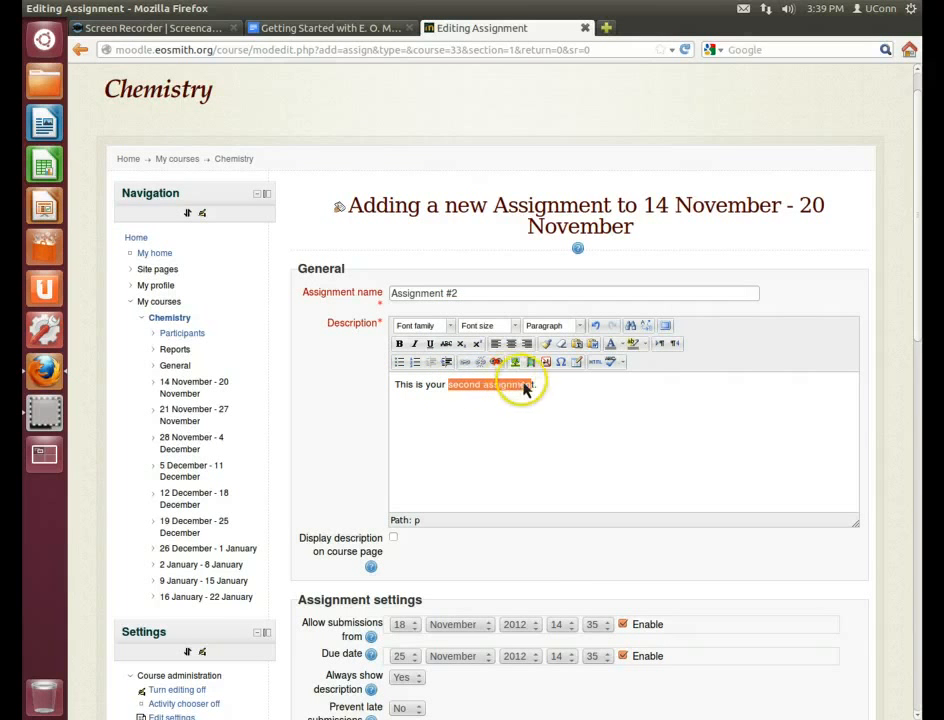
click(527, 387)
drag(448, 388, 535, 393)
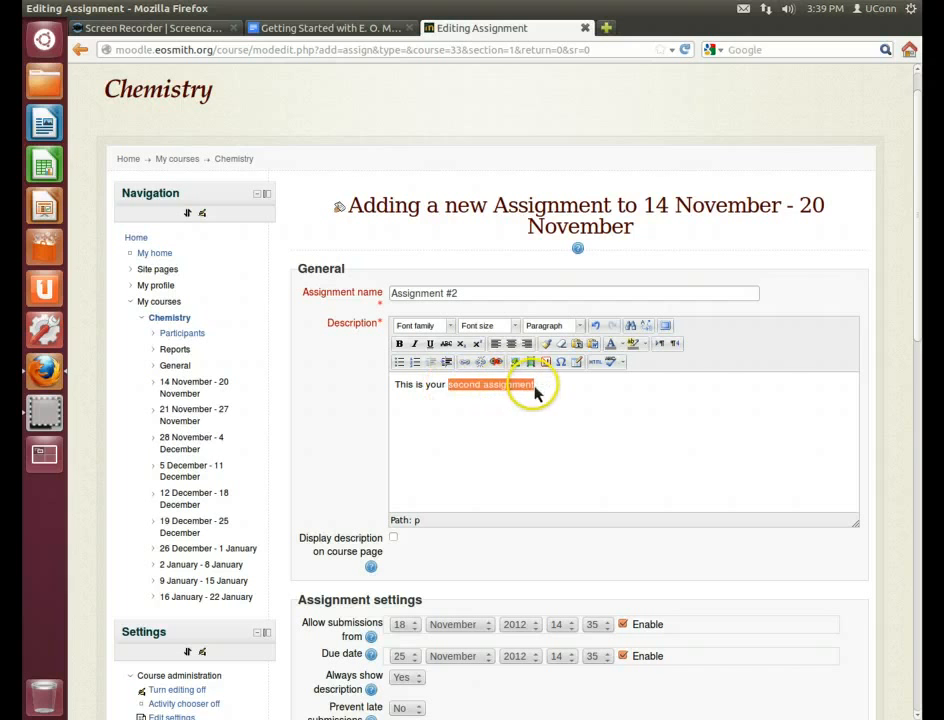
click(466, 366)
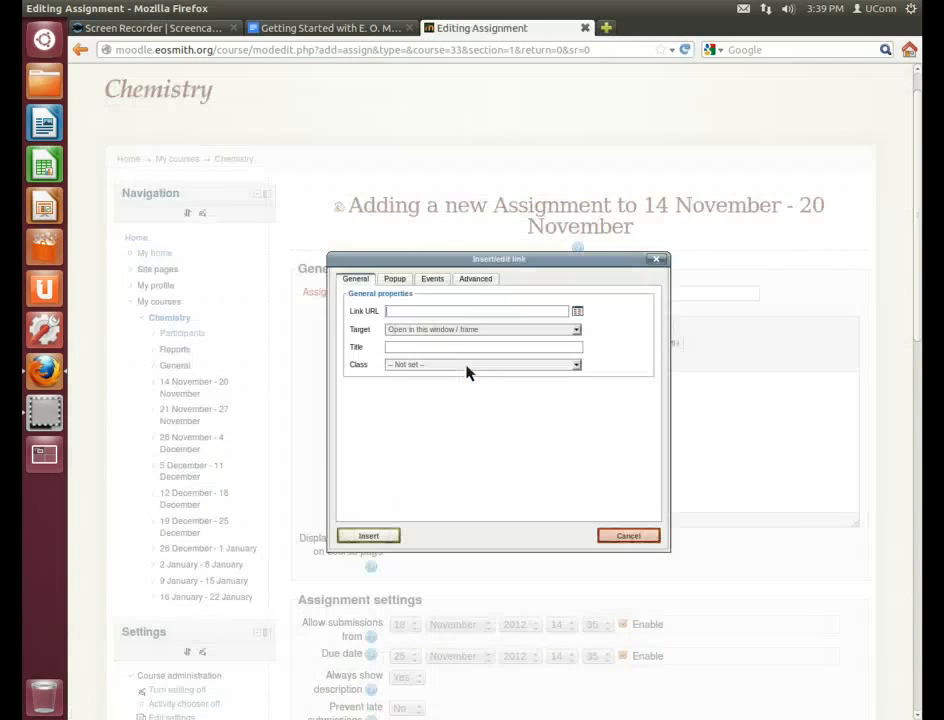
key(ctrl+v)
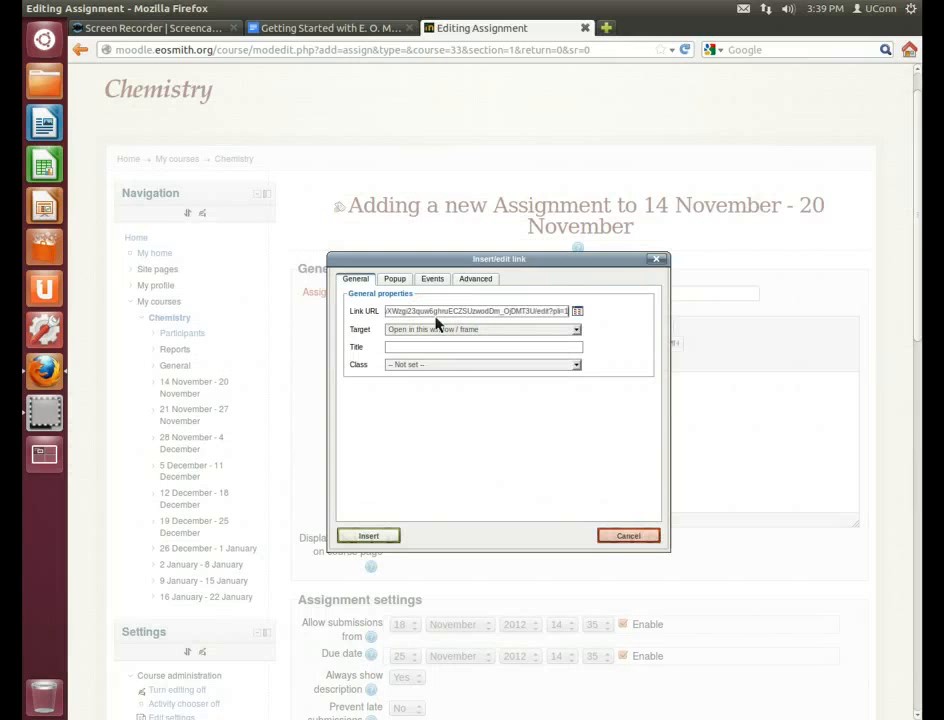
click(369, 536)
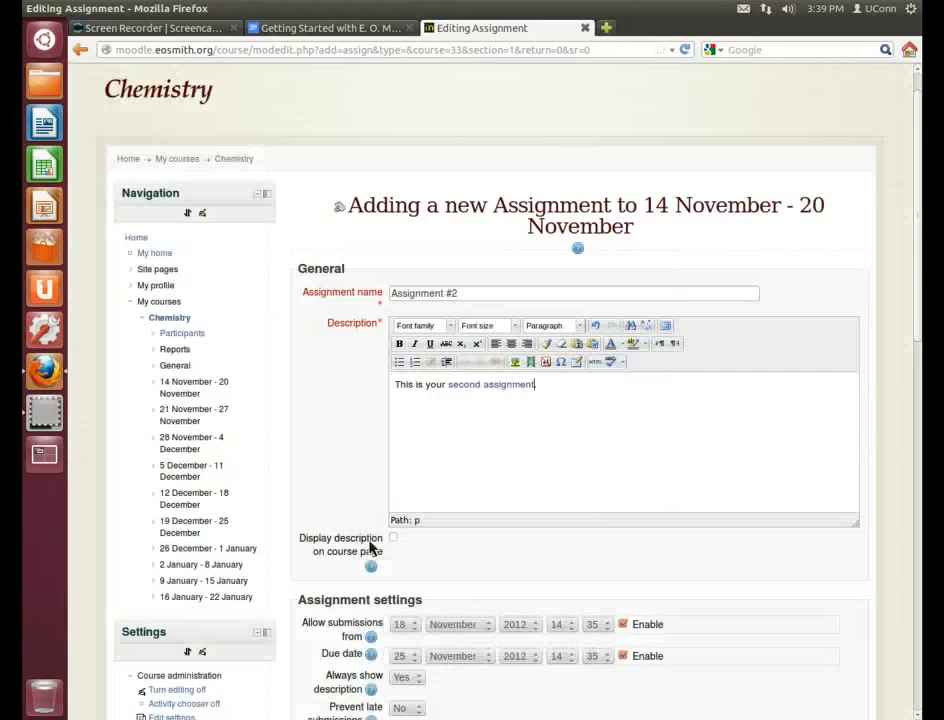
click(352, 489)
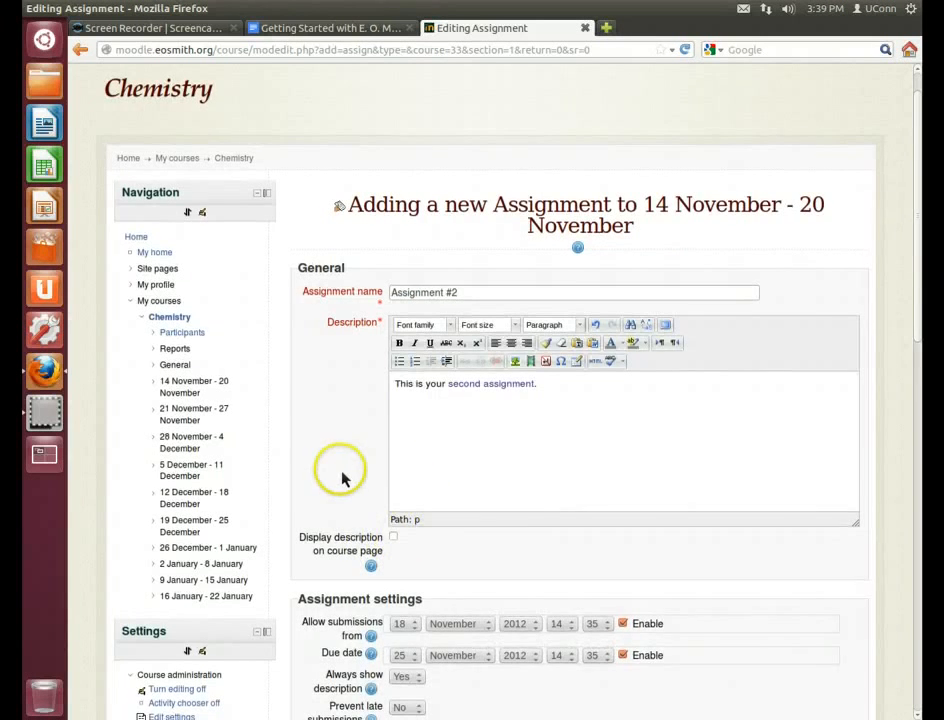
Set Online text submissions to Yes in the Submission settings
scroll(348, 480, down, 5)
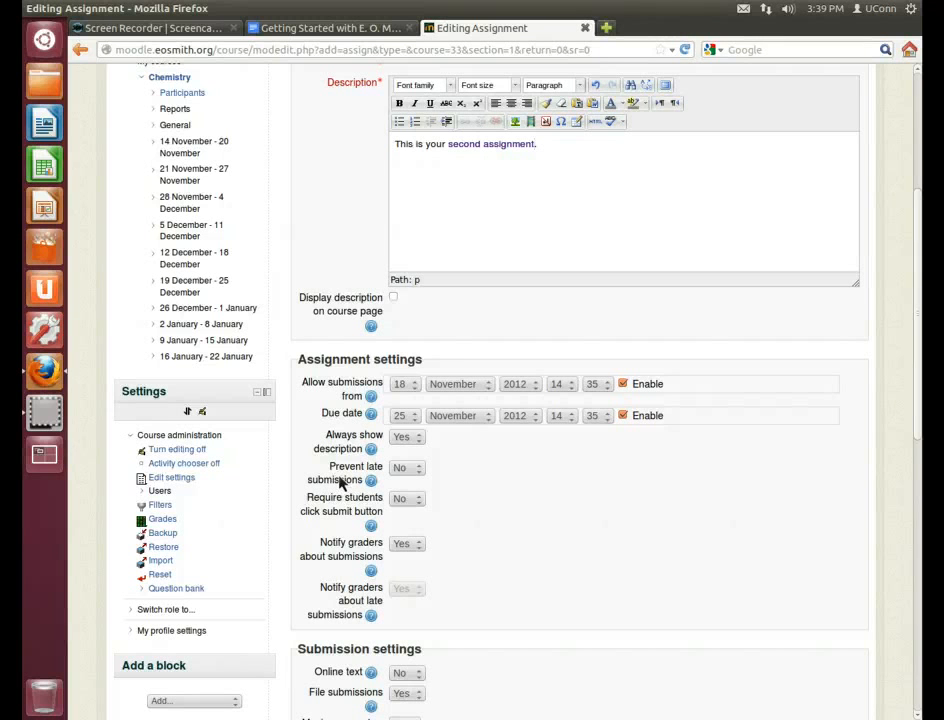
scroll(584, 489, down, 2)
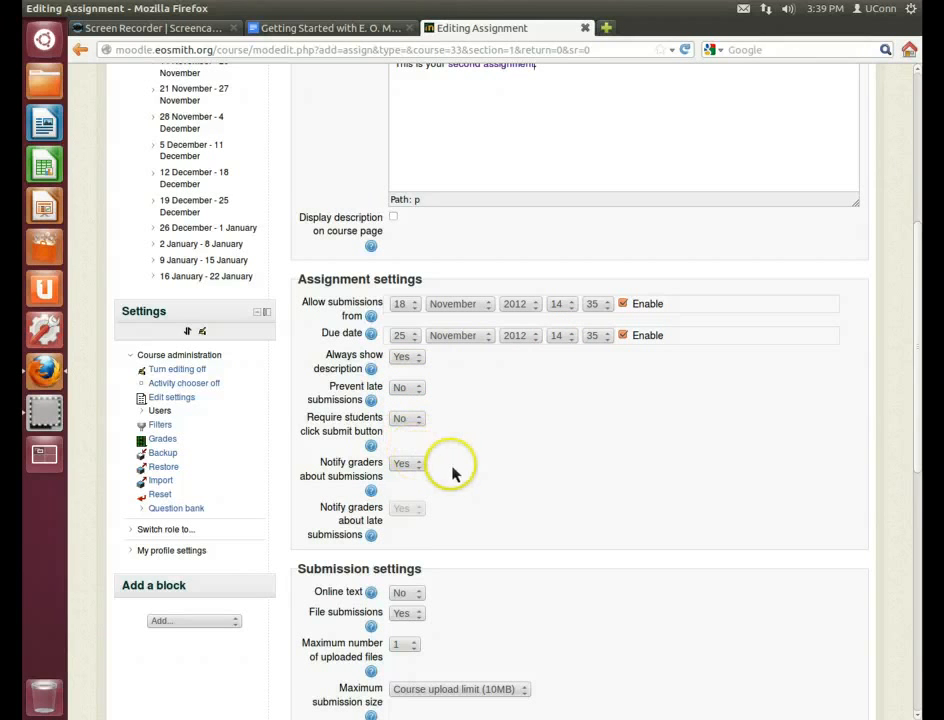
scroll(470, 475, down, 1)
scroll(487, 476, down, 4)
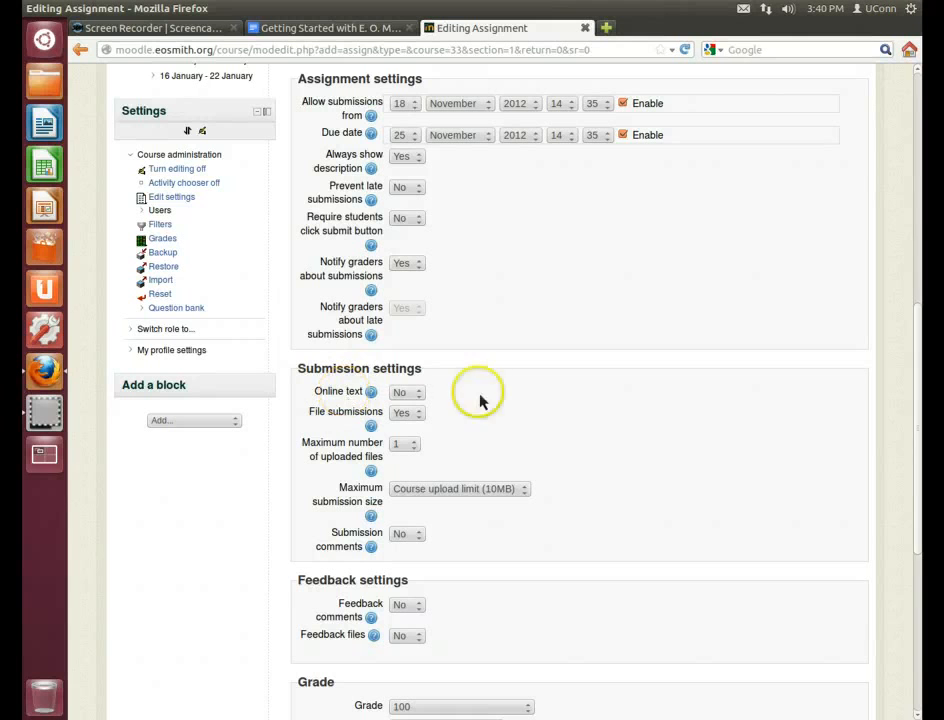
mouse_move(919, 374)
mouse_down()
mouse_move(910, 185)
mouse_move(920, 196)
mouse_move(925, 371)
mouse_up()
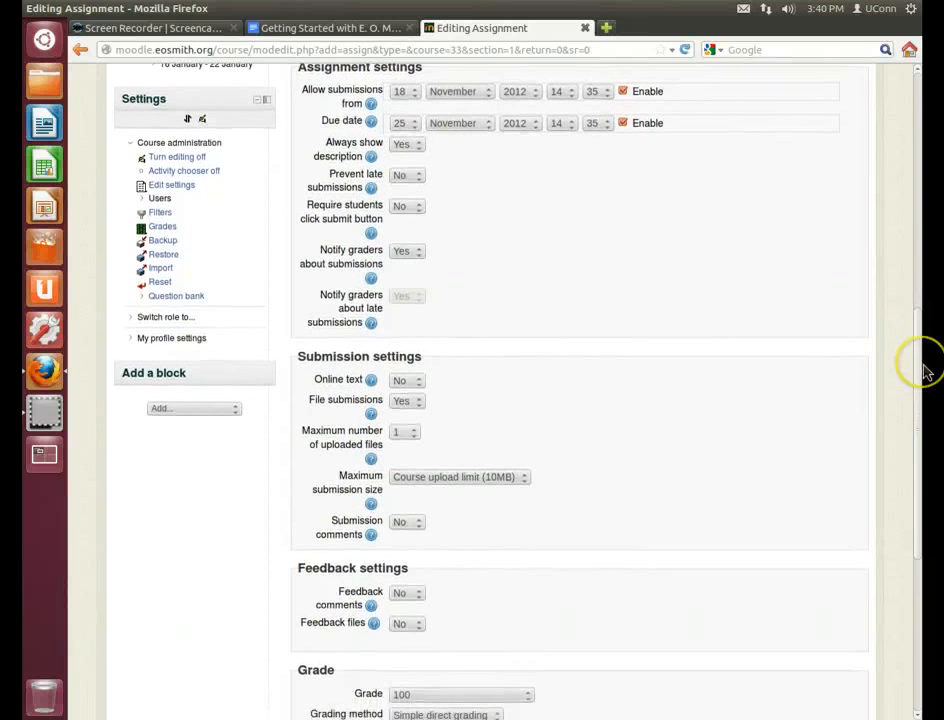
click(404, 381)
click(401, 409)
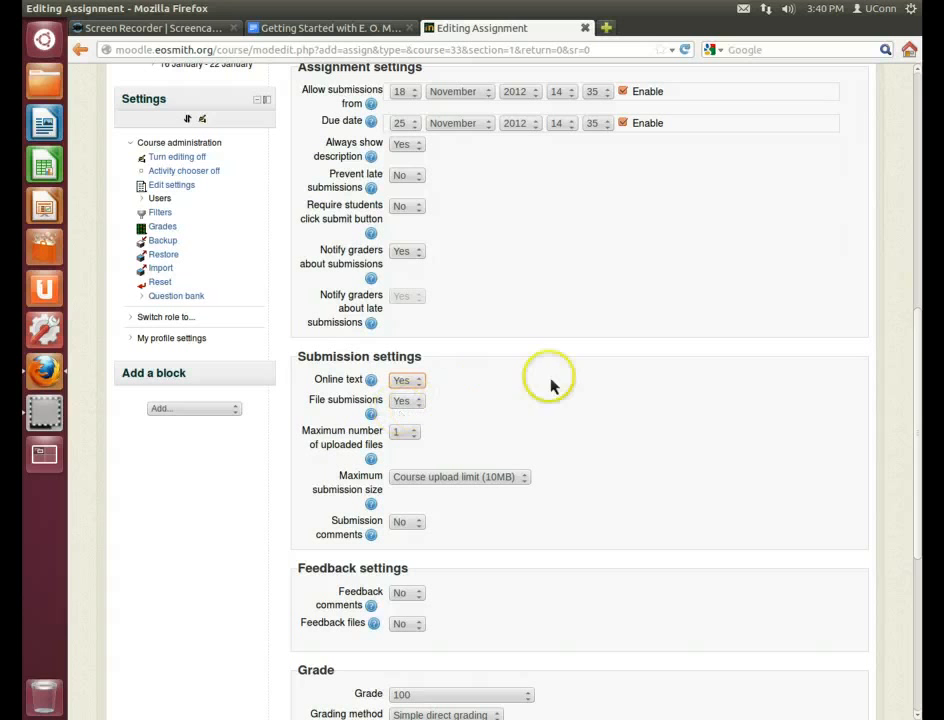
Try a 10KB maximum submission size, then restore the Course upload limit (10MB)
scroll(641, 412, down, 3)
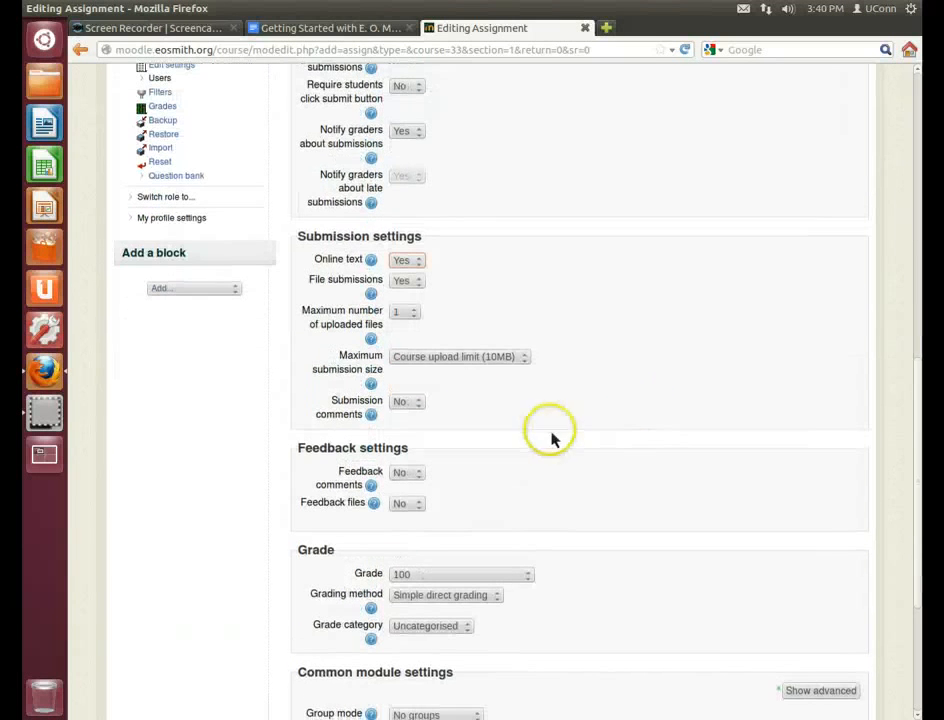
click(460, 360)
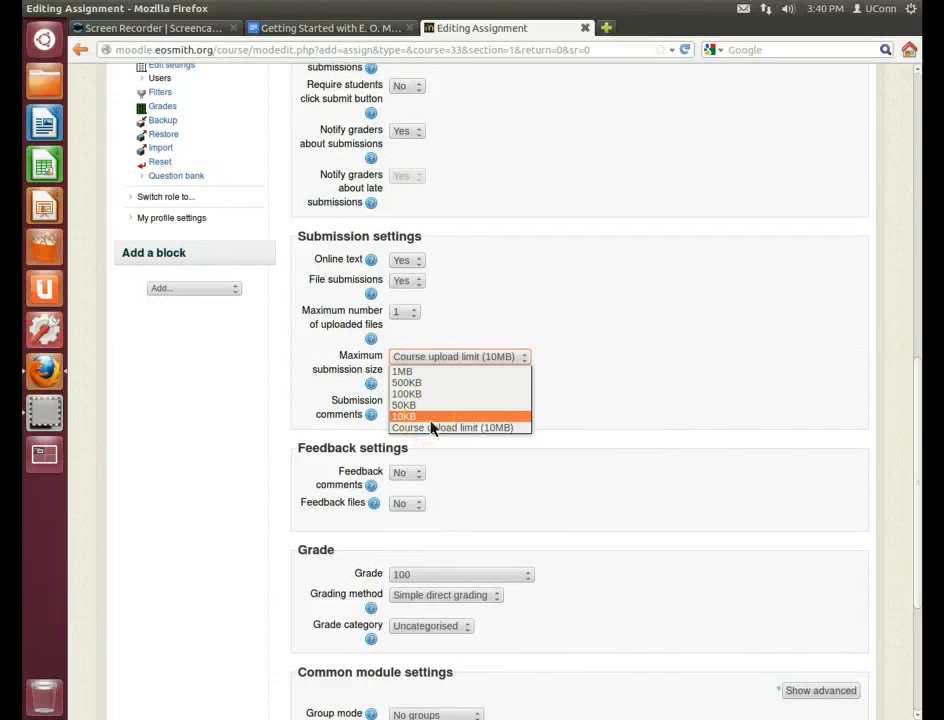
click(431, 418)
click(476, 364)
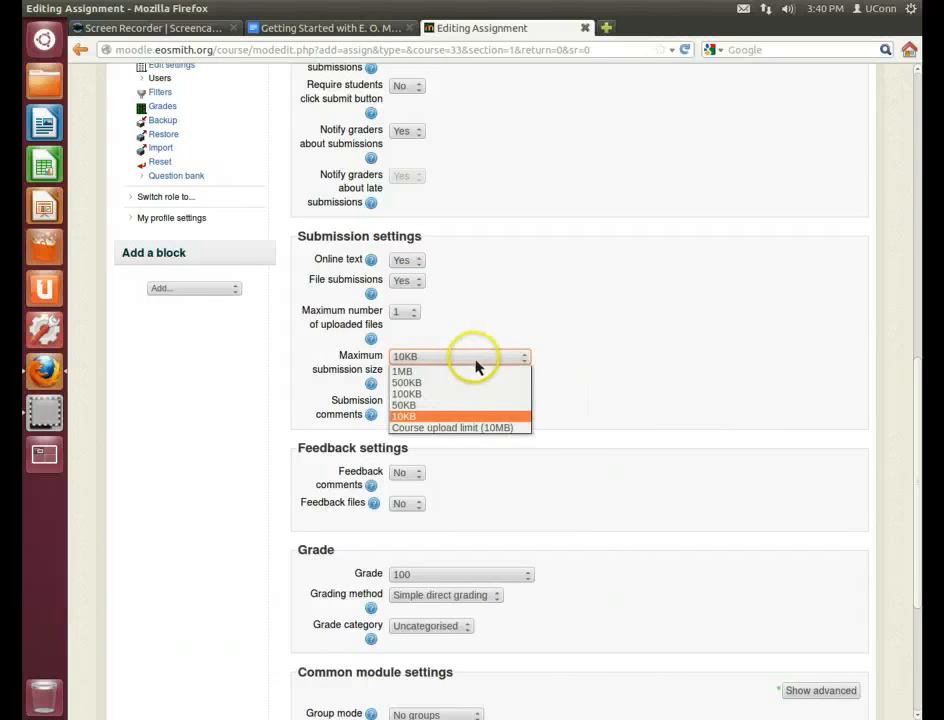
click(447, 428)
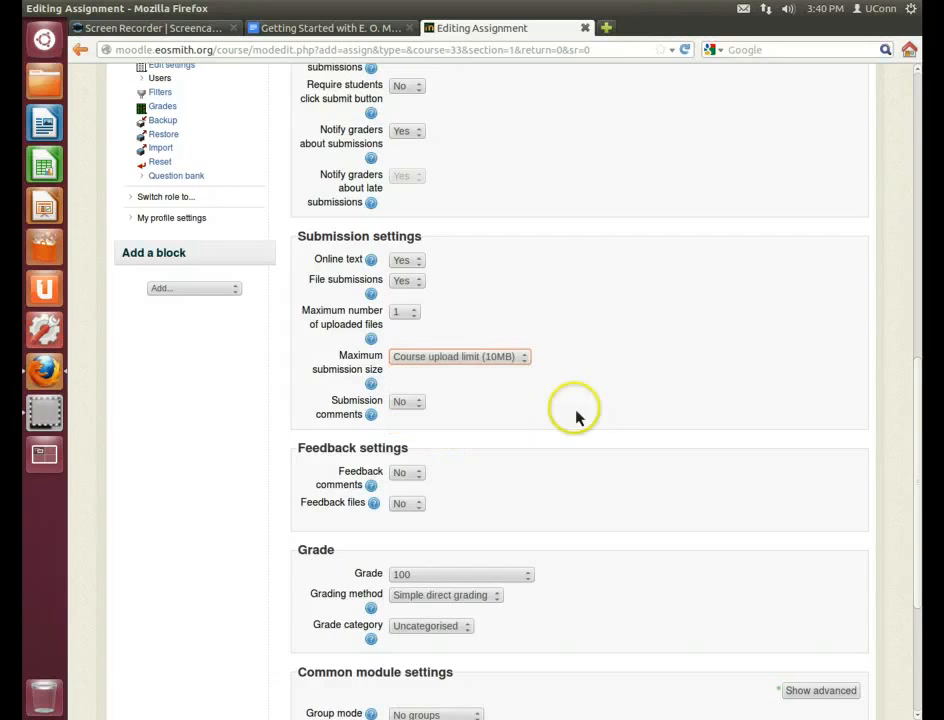
click(627, 379)
scroll(628, 378, down, 1)
scroll(627, 379, down, 2)
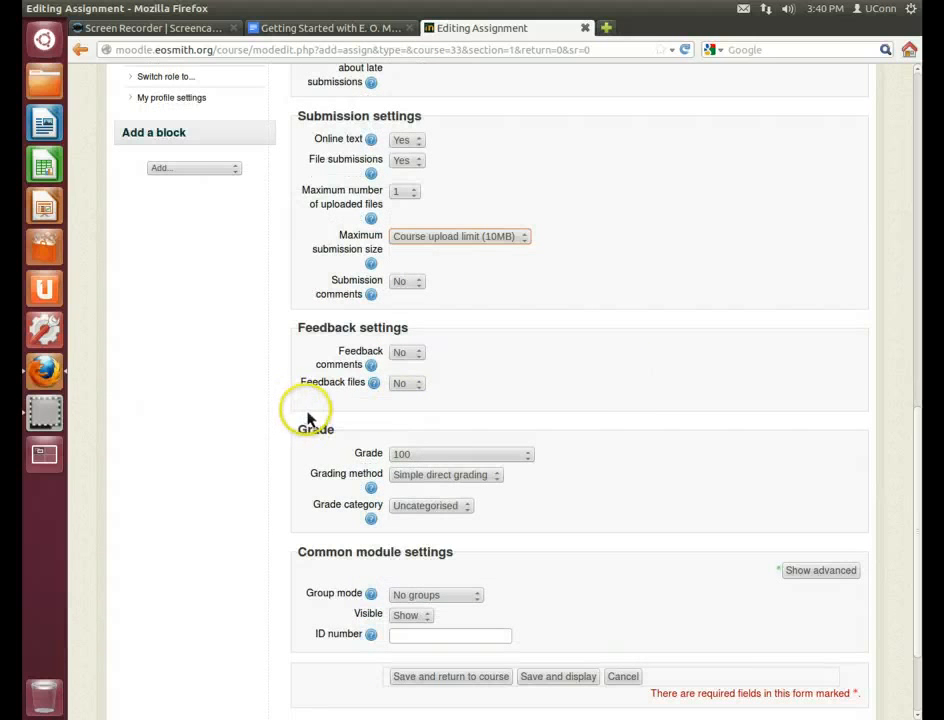
Set the grade to 25 points with Rubric grading method, then save and display
scroll(301, 461, down, 3)
click(466, 336)
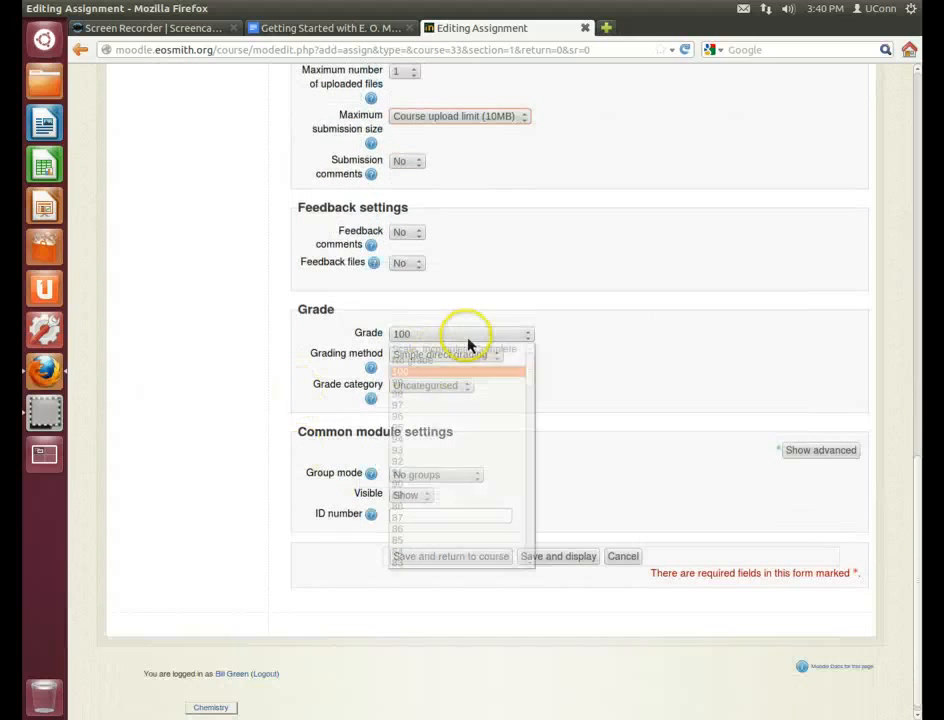
drag(537, 397, 539, 540)
click(415, 387)
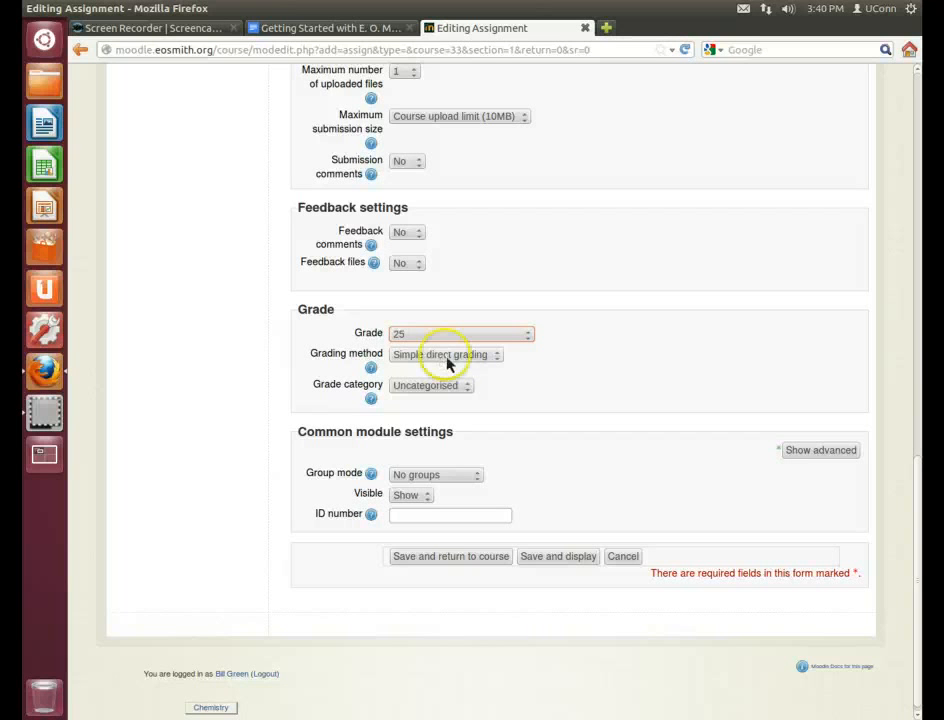
click(447, 363)
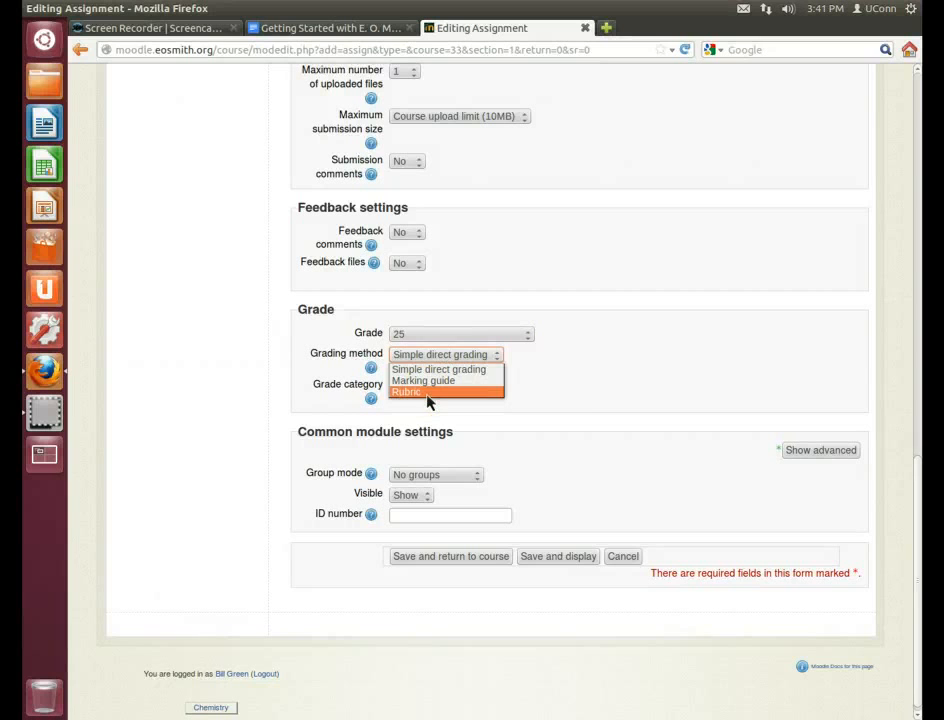
click(429, 393)
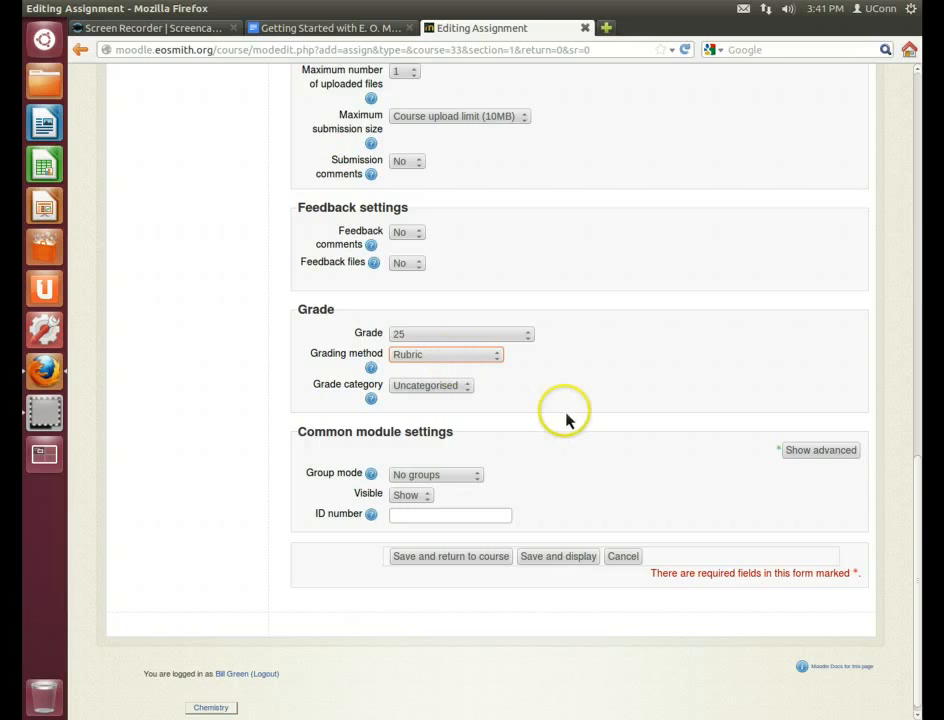
click(562, 568)
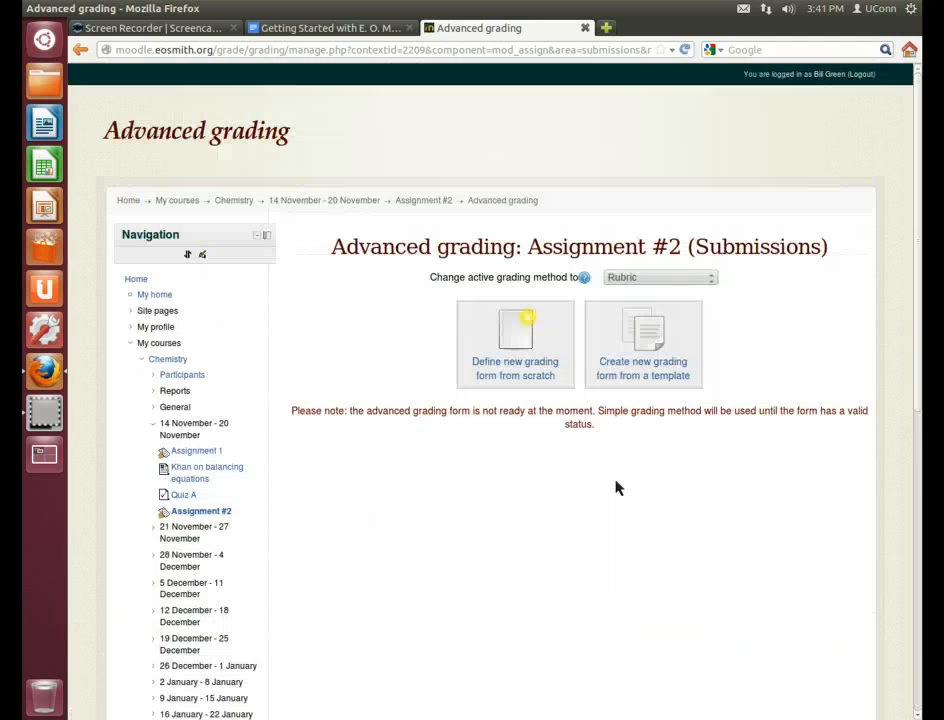
Choose 'Define new grading form from scratch' on Assignment #2's Advanced grading page
scroll(916, 262, down, 1)
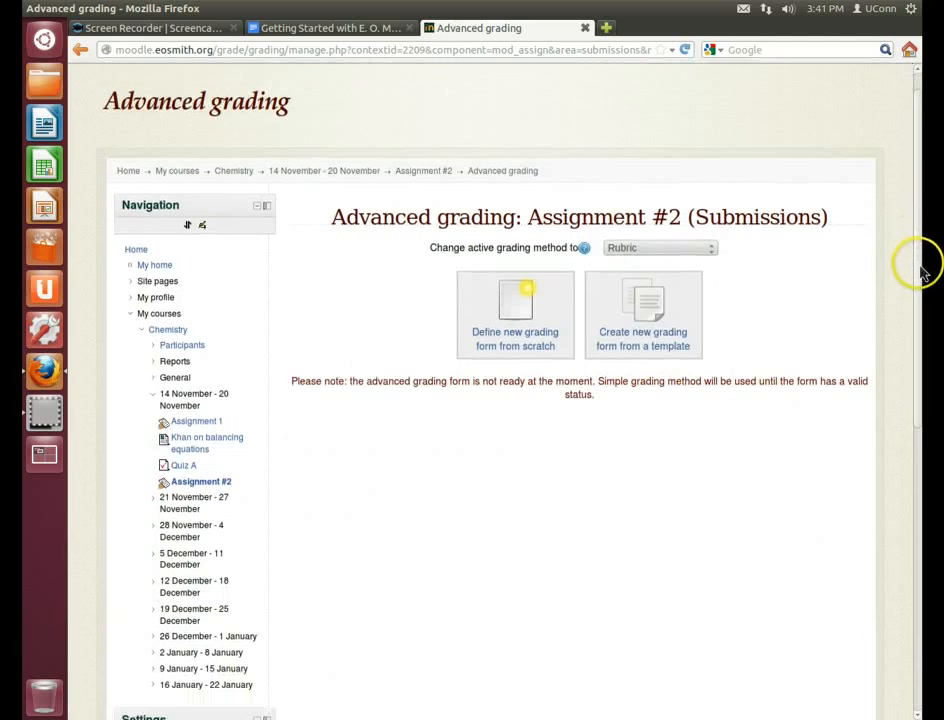
drag(922, 272, 925, 428)
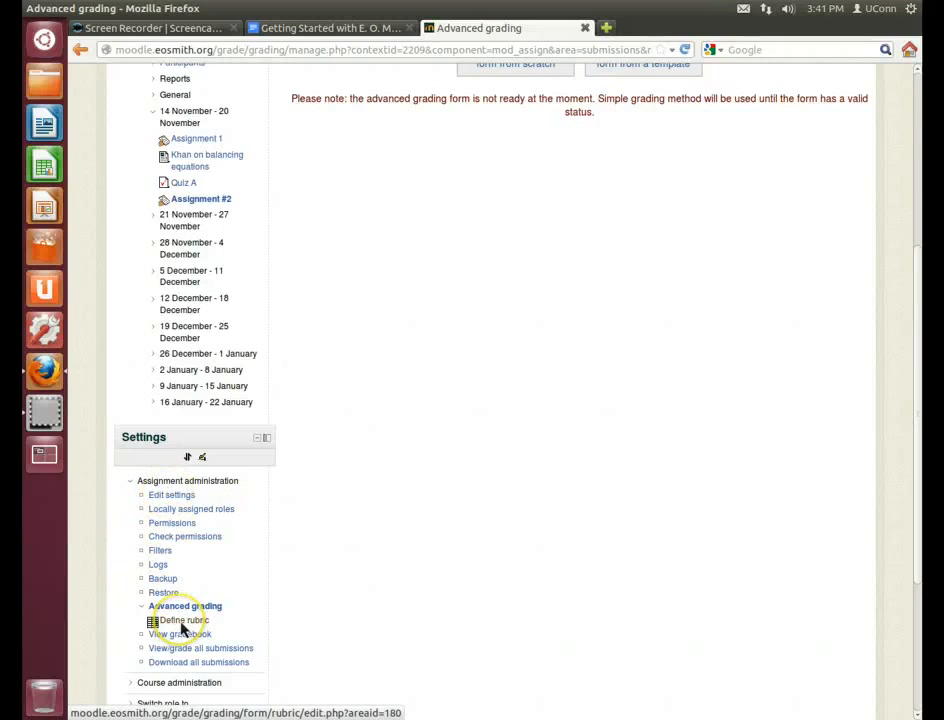
scroll(442, 600, up, 4)
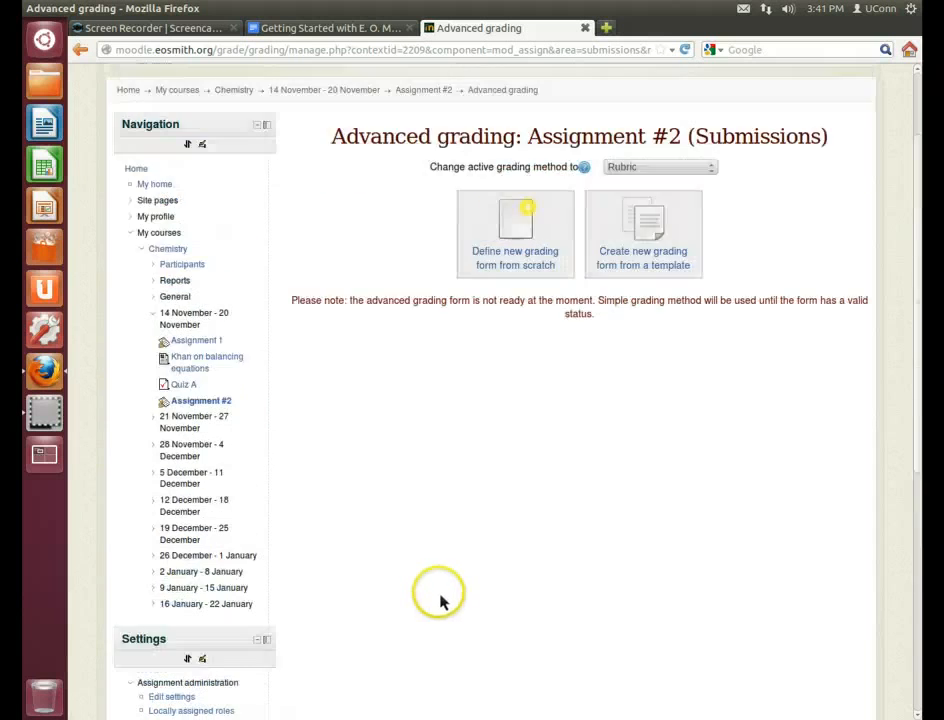
scroll(442, 600, up, 2)
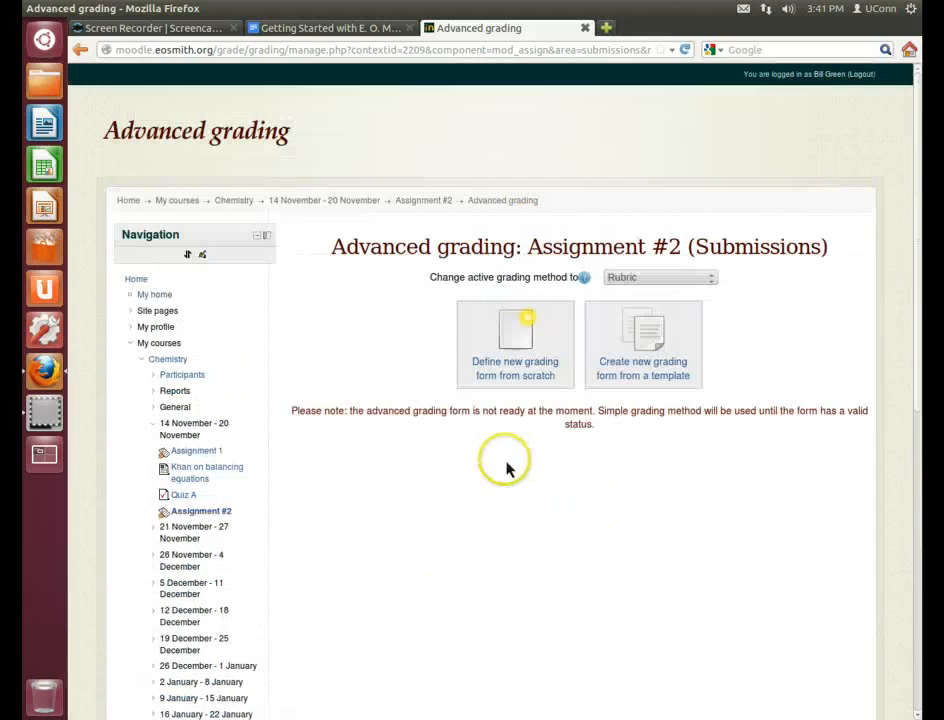
click(520, 350)
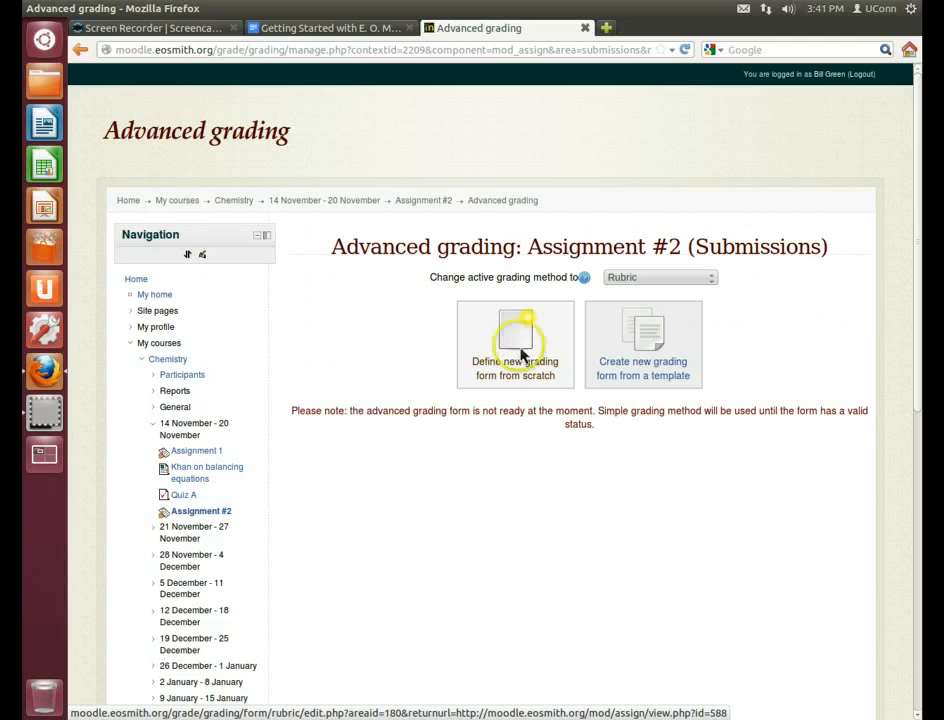
click(650, 356)
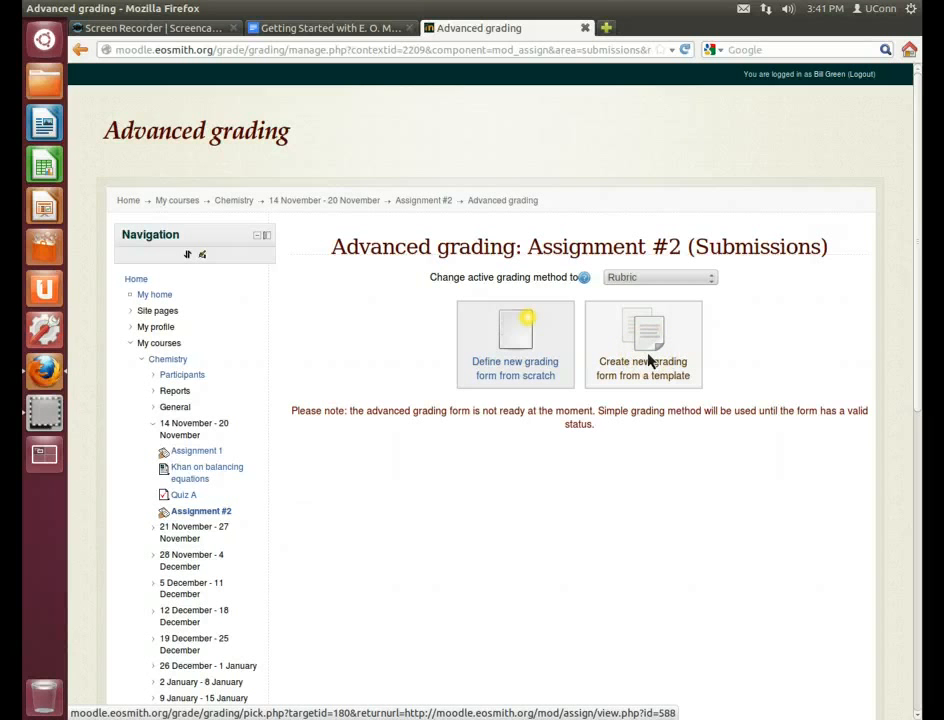
click(513, 356)
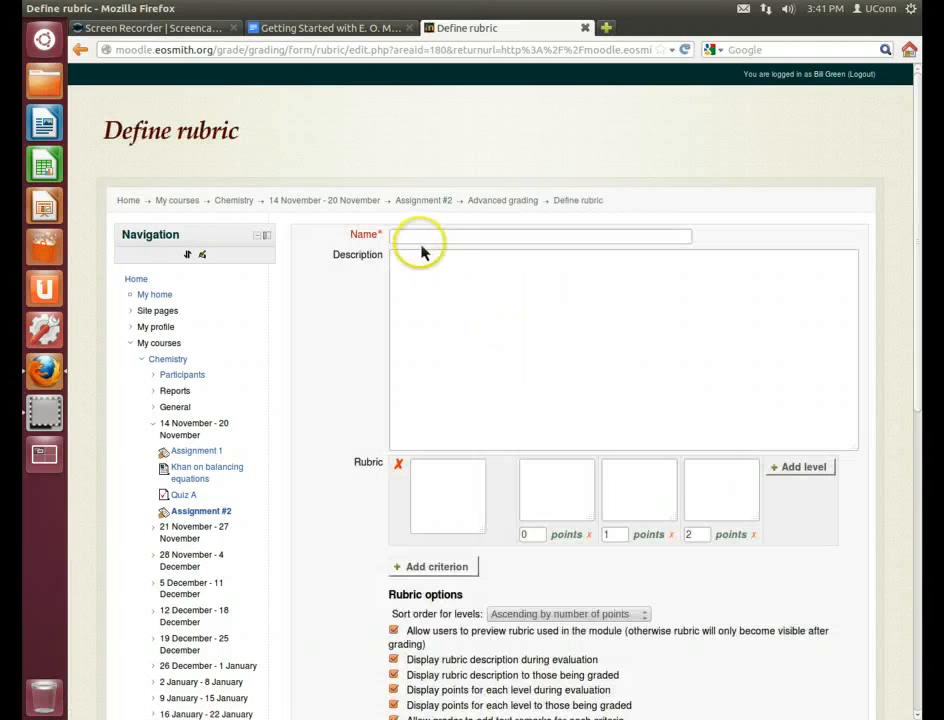
Name the rubric 'Assignment 2 Rubric' and enter a first criterion 'Title and date'
click(423, 240)
text(Ass)
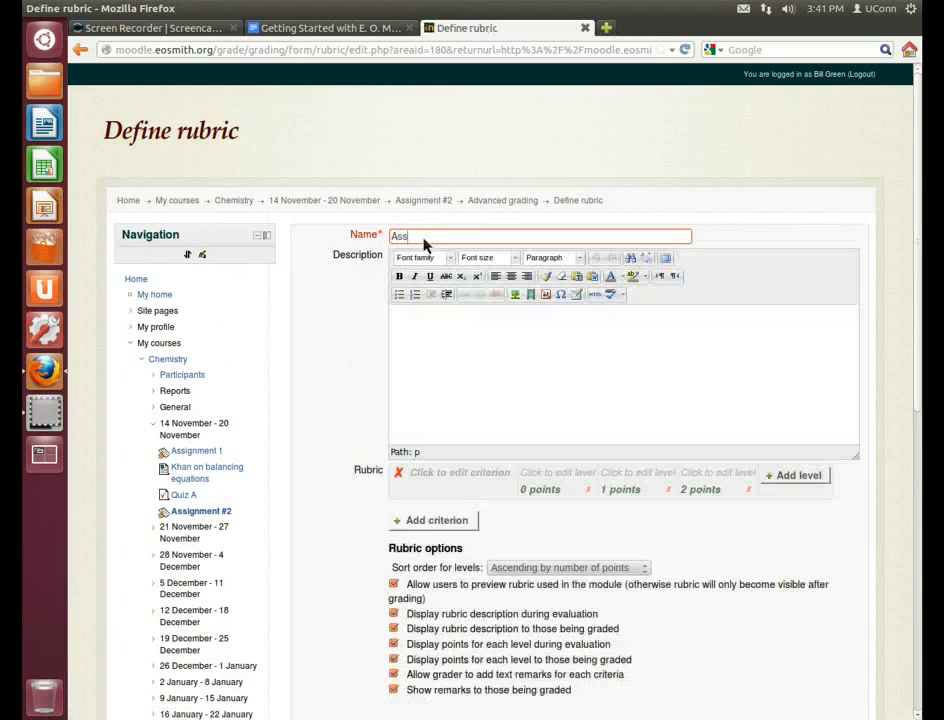
text(ignment 2 Rubric)
click(506, 327)
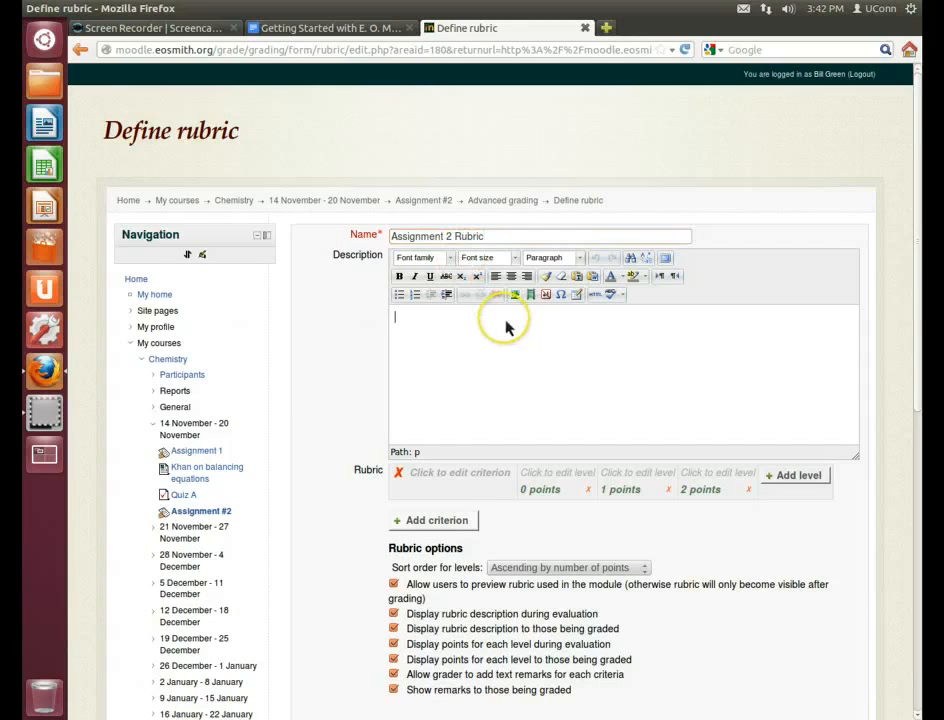
scroll(305, 442, down, 2)
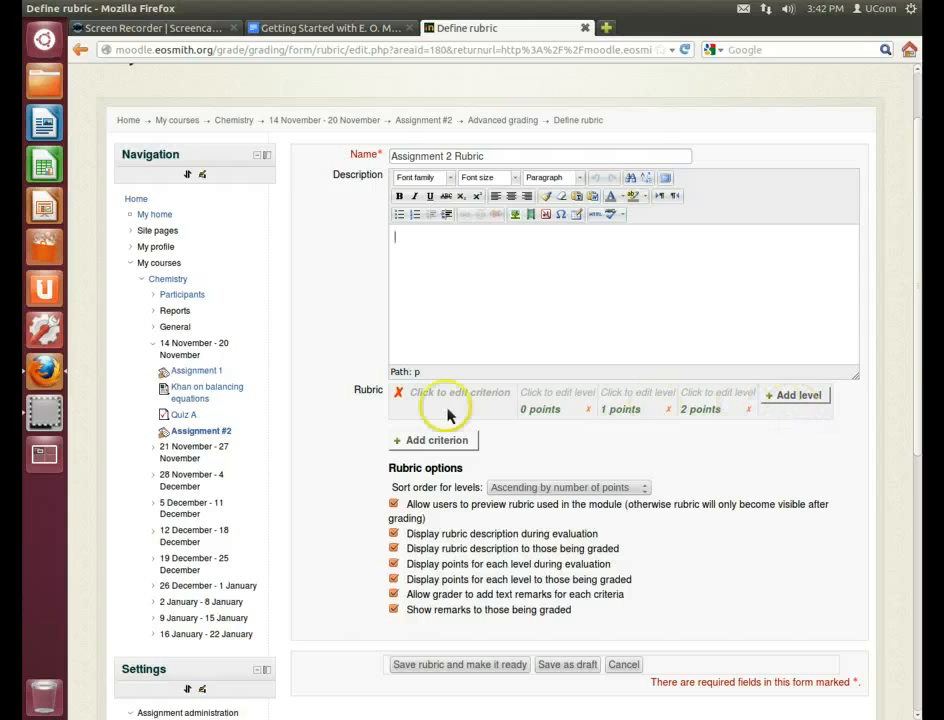
click(418, 401)
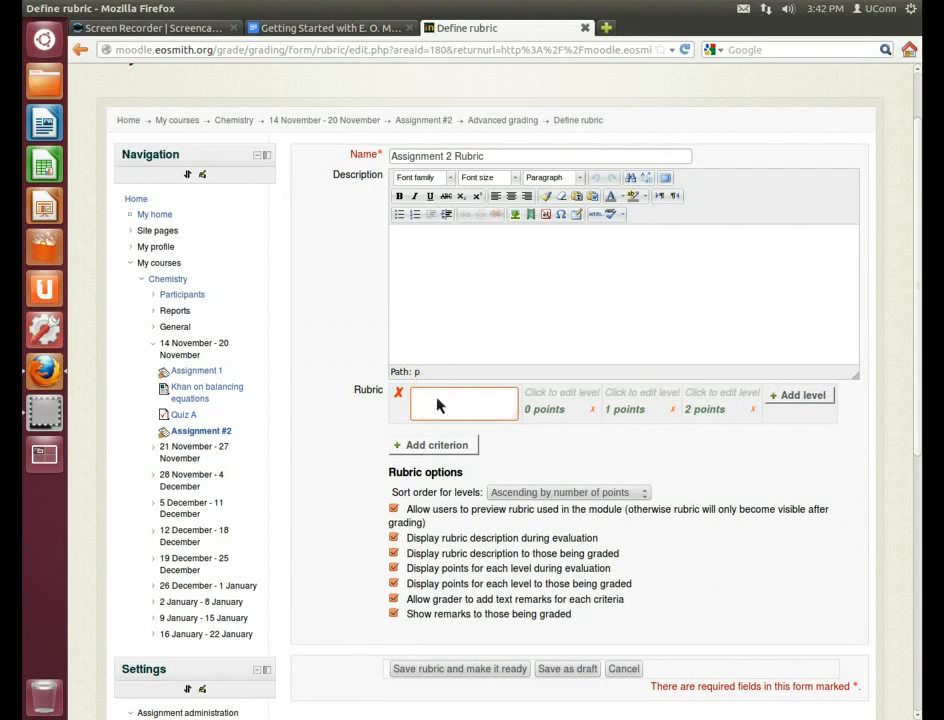
text(Title and date)
Fill Title and date levels from 'No title and date' to 'Amazing title and date!!' (3 points), then add a criterion
click(556, 409)
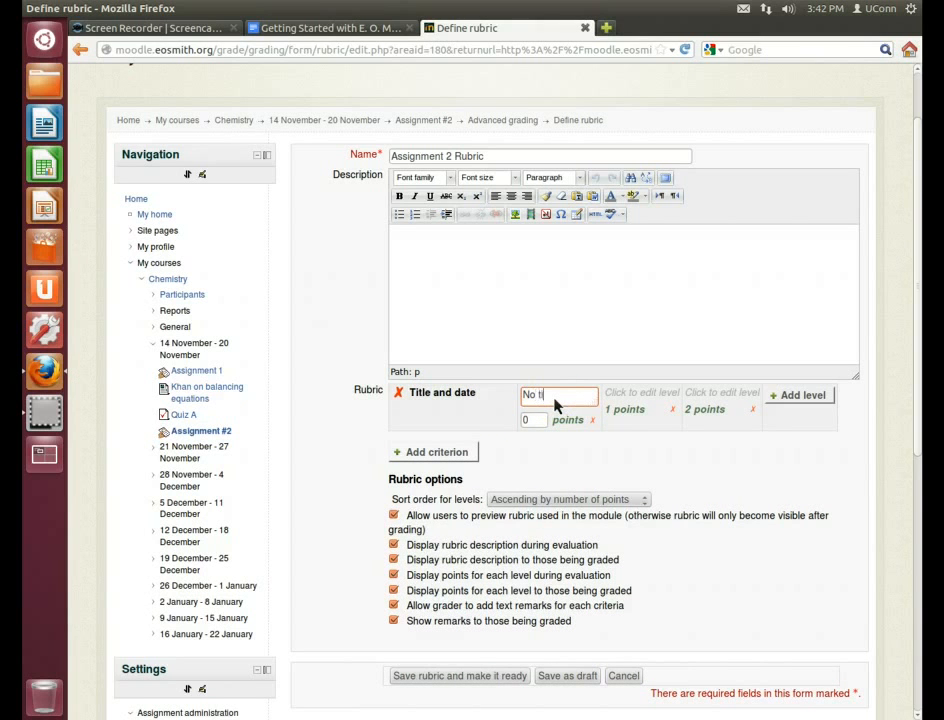
text(No title and date)
click(544, 426)
click(718, 398)
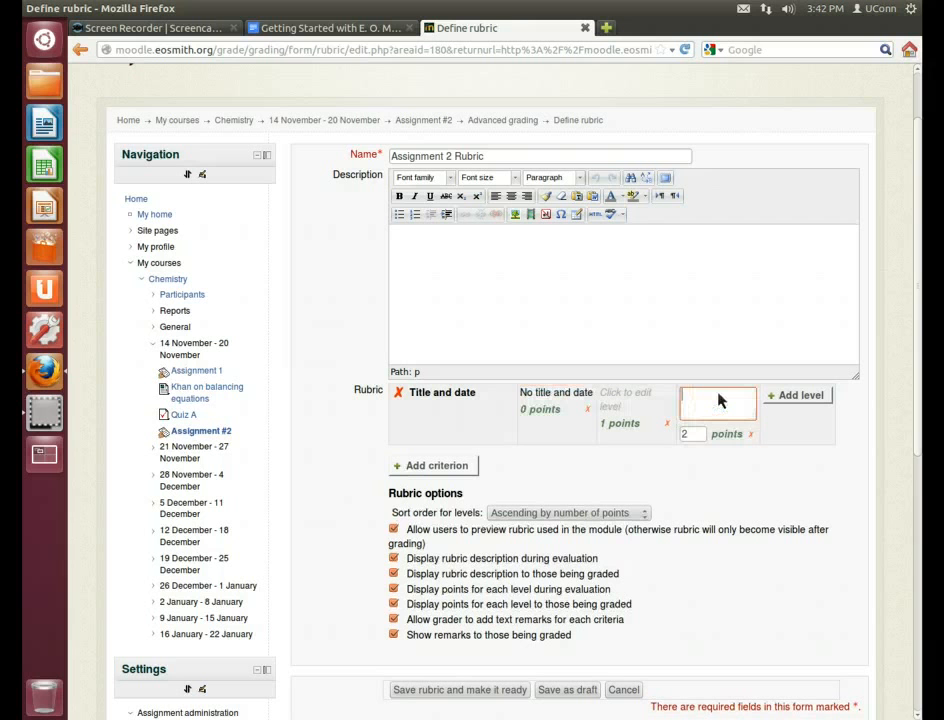
text(Creative title and date)
click(630, 408)
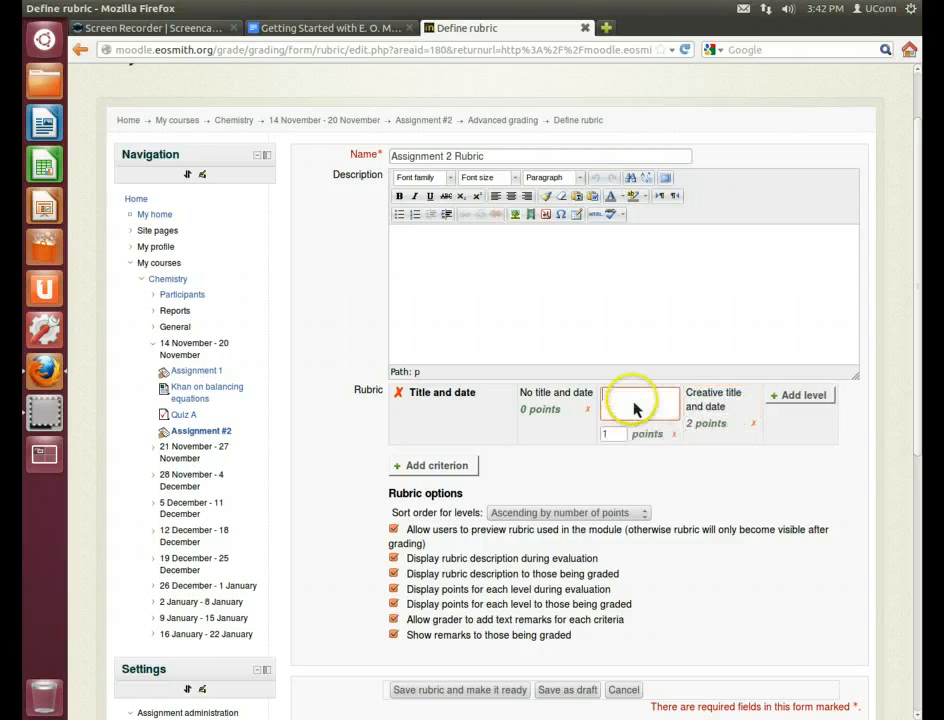
text(Appropriate title and d)
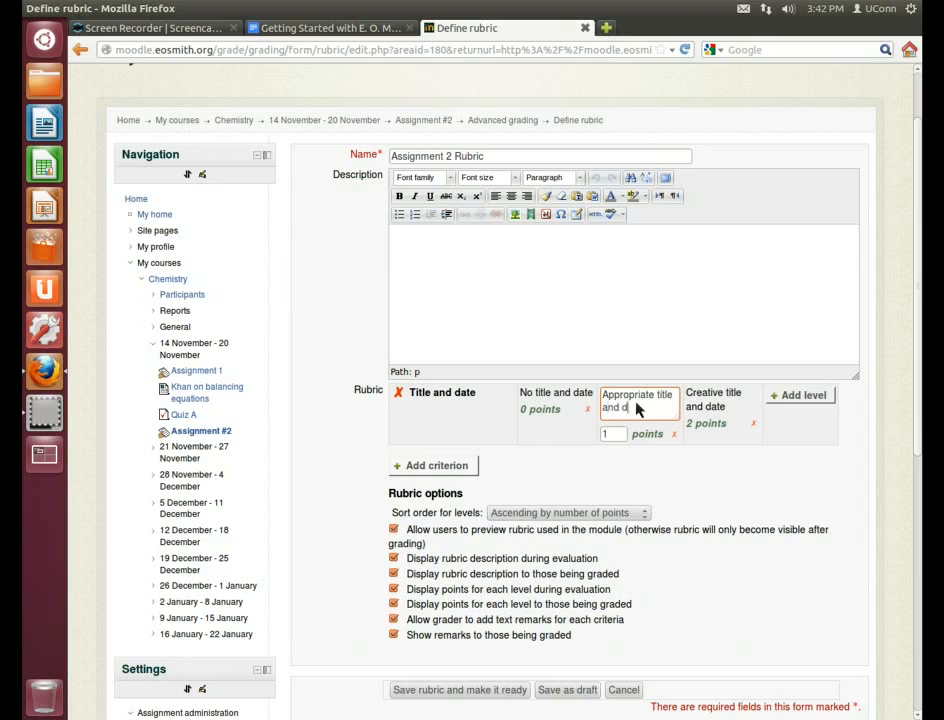
text(ate)
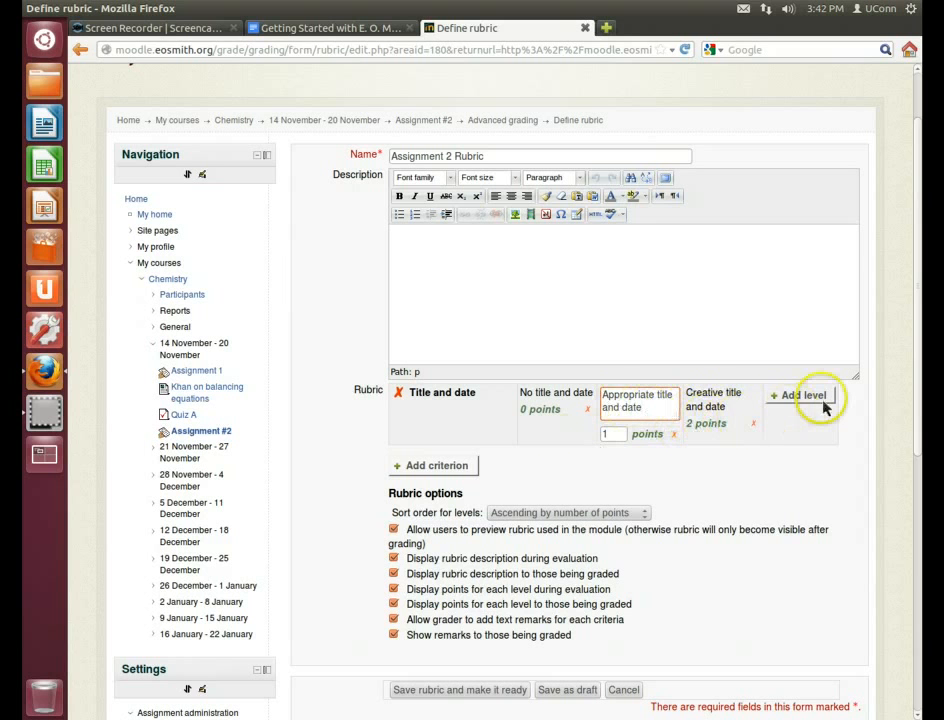
click(780, 398)
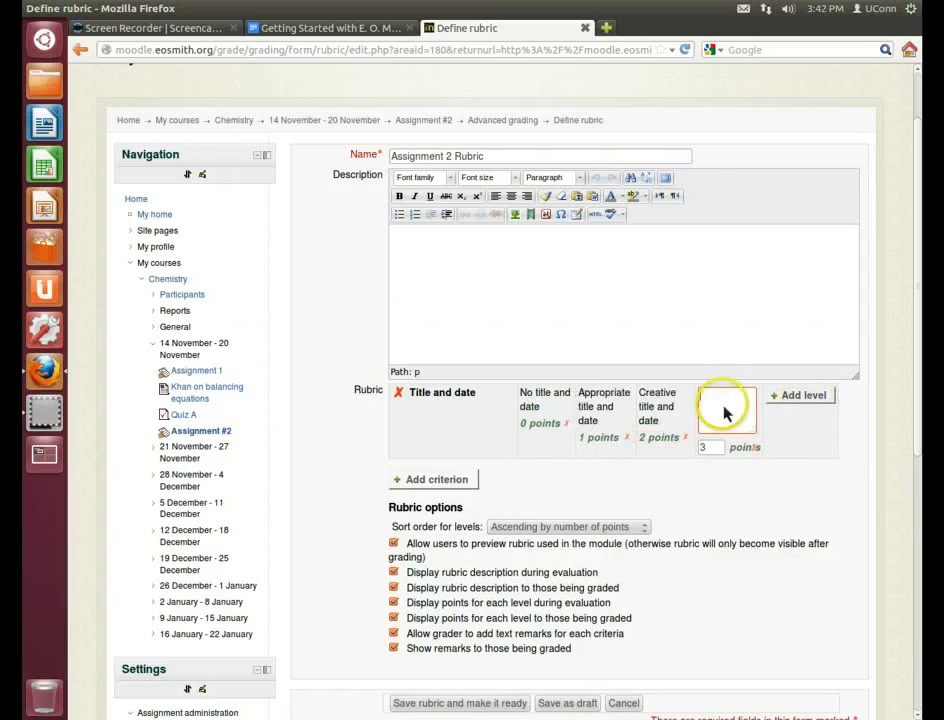
text(Amazing titl)
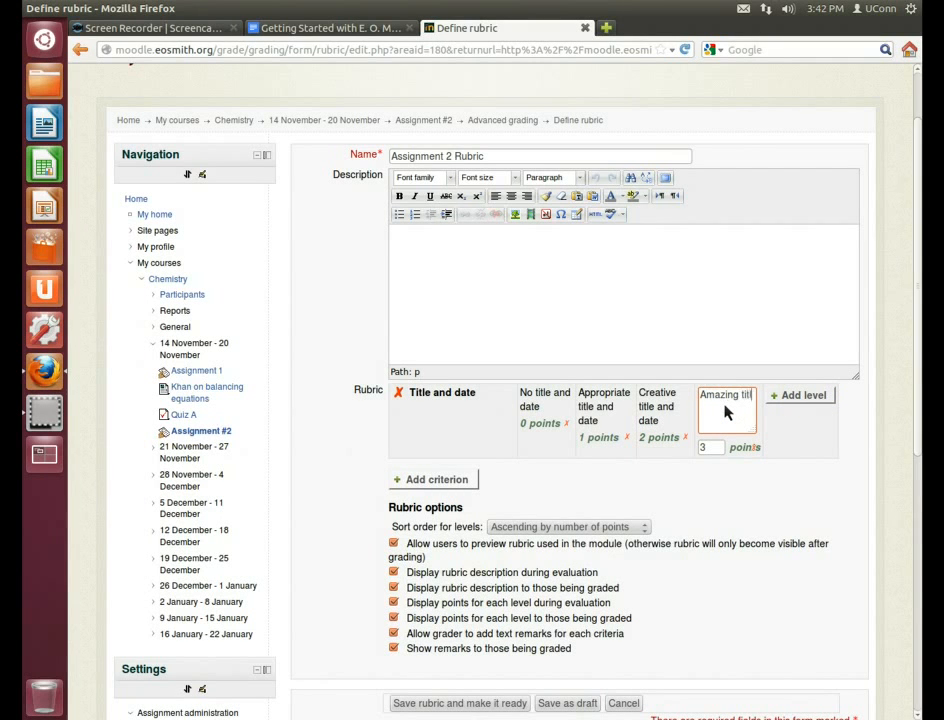
text(e and date!!)
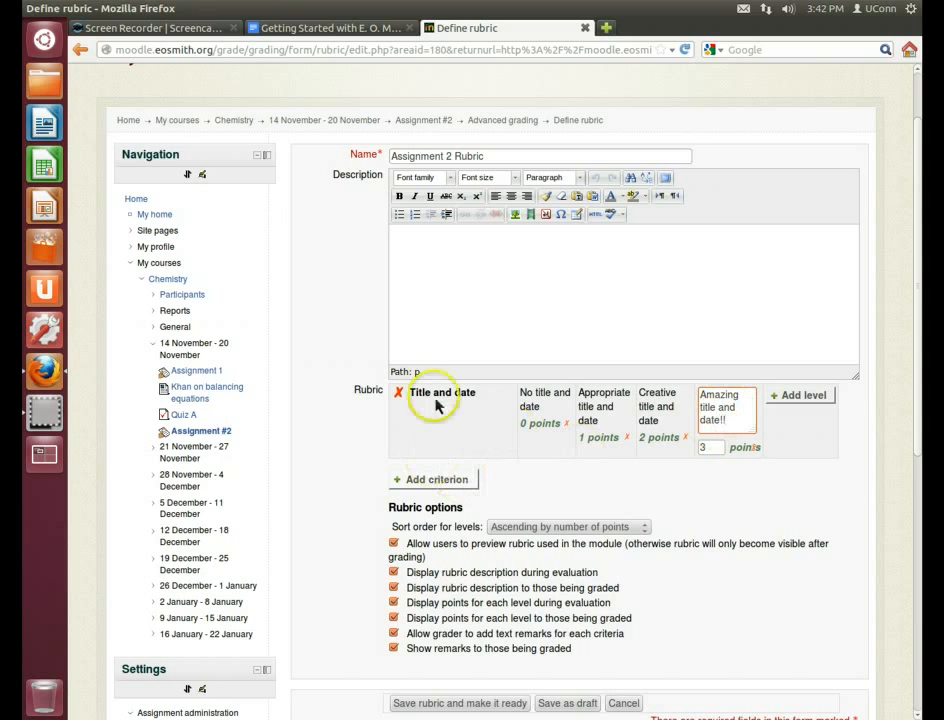
click(432, 482)
Create an Introduction criterion with levels No introduction, Appropriate intro, Good intro., Amazing intro
text(Introduction)
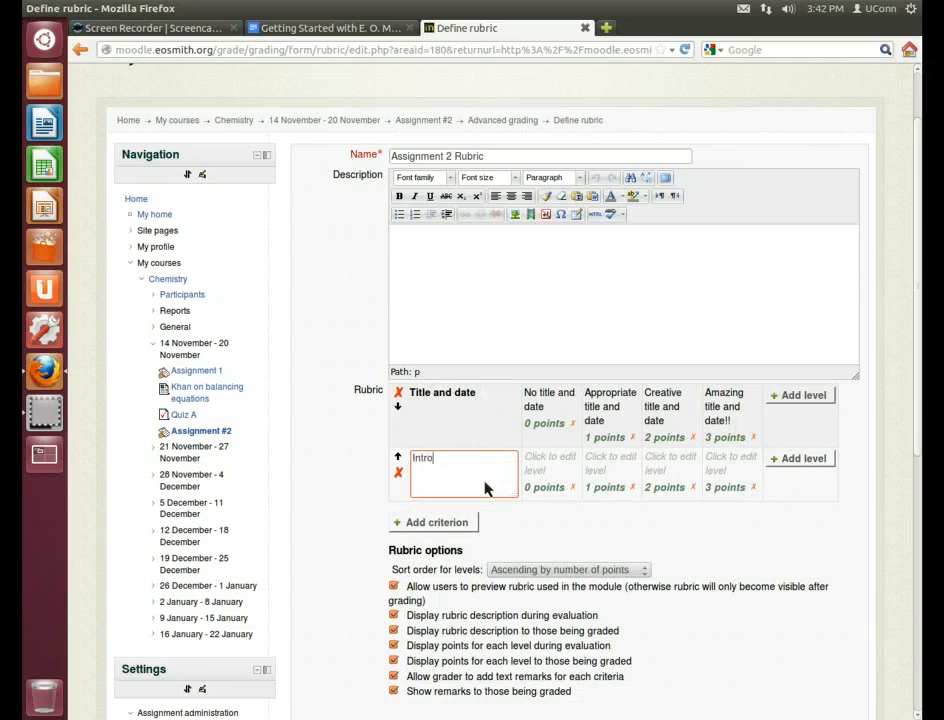
click(560, 466)
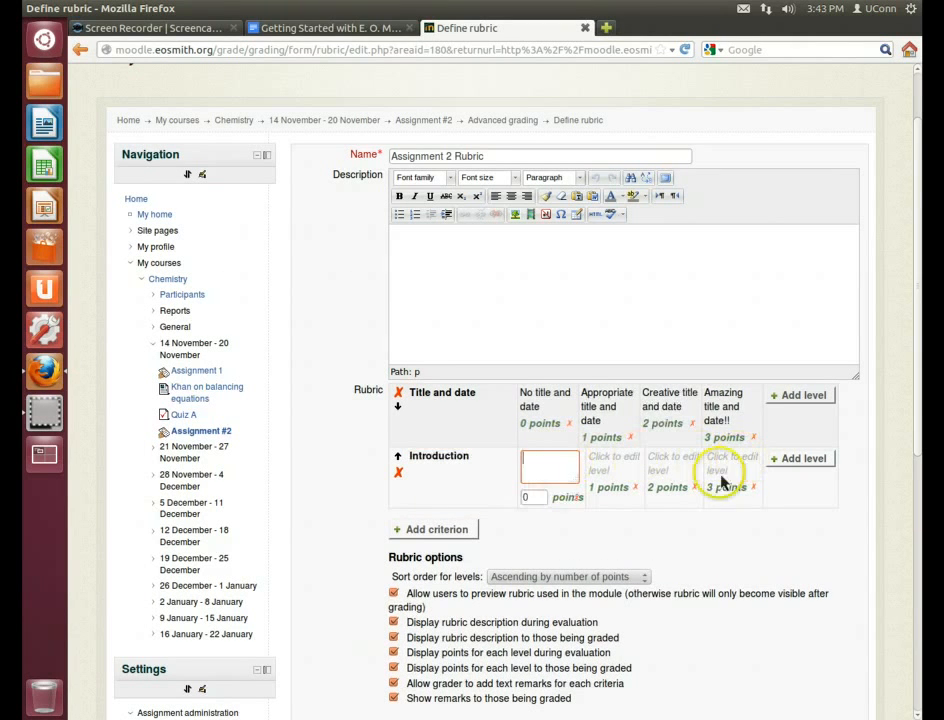
text(No )
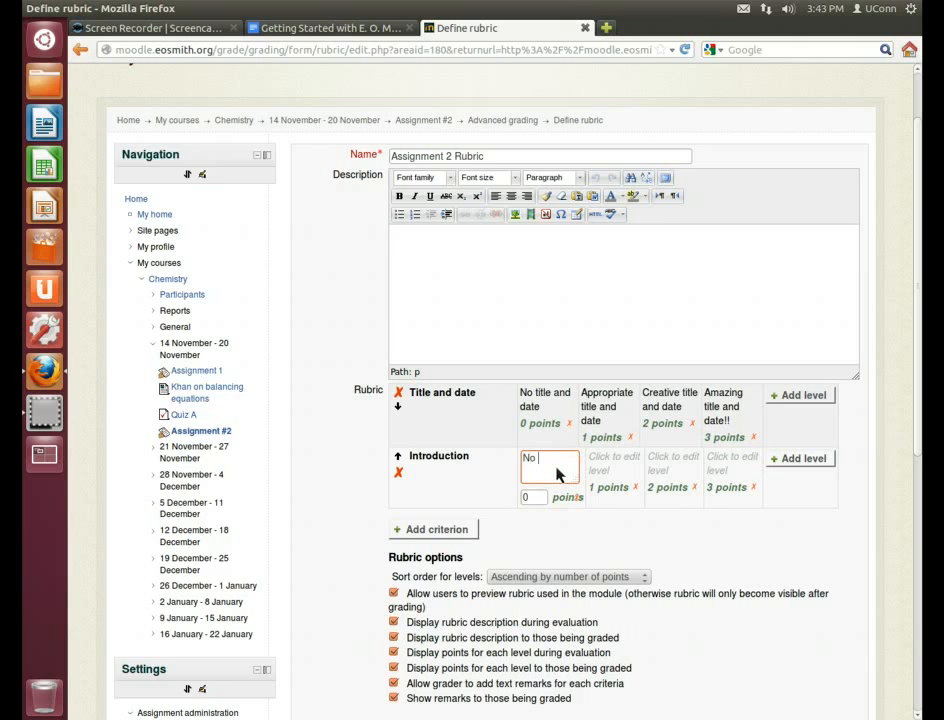
text(introduction)
click(537, 423)
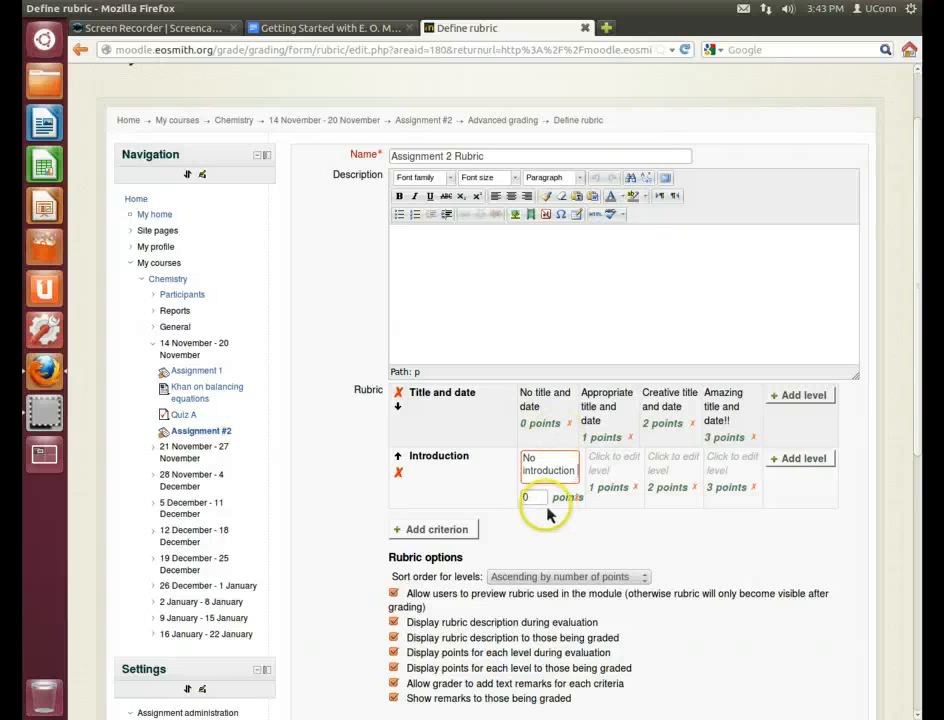
click(620, 466)
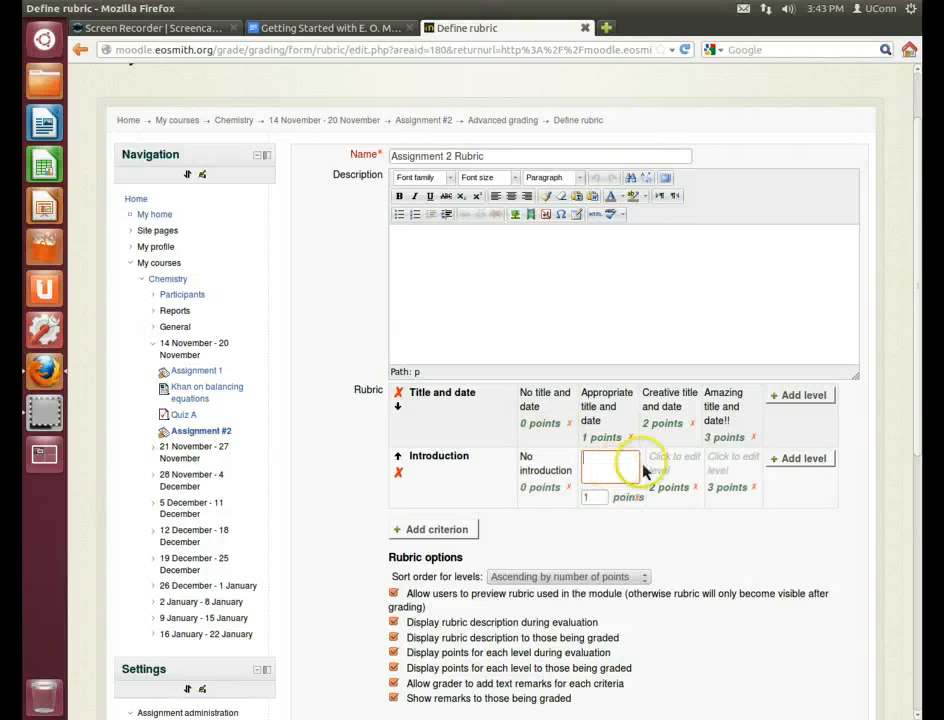
click(745, 462)
text(Ama)
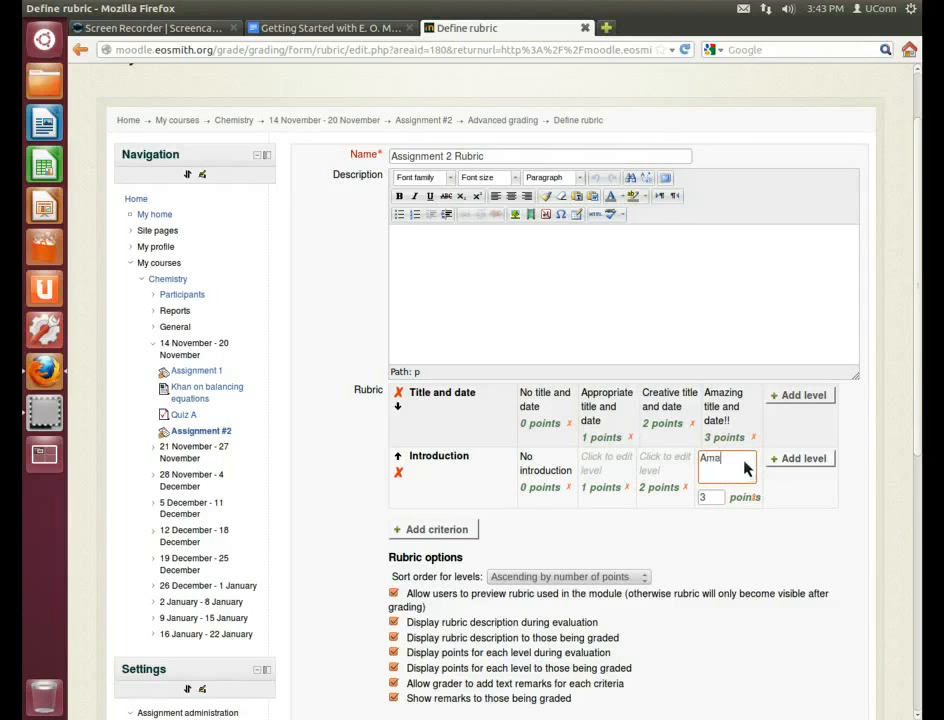
text(zing intro.)
click(682, 474)
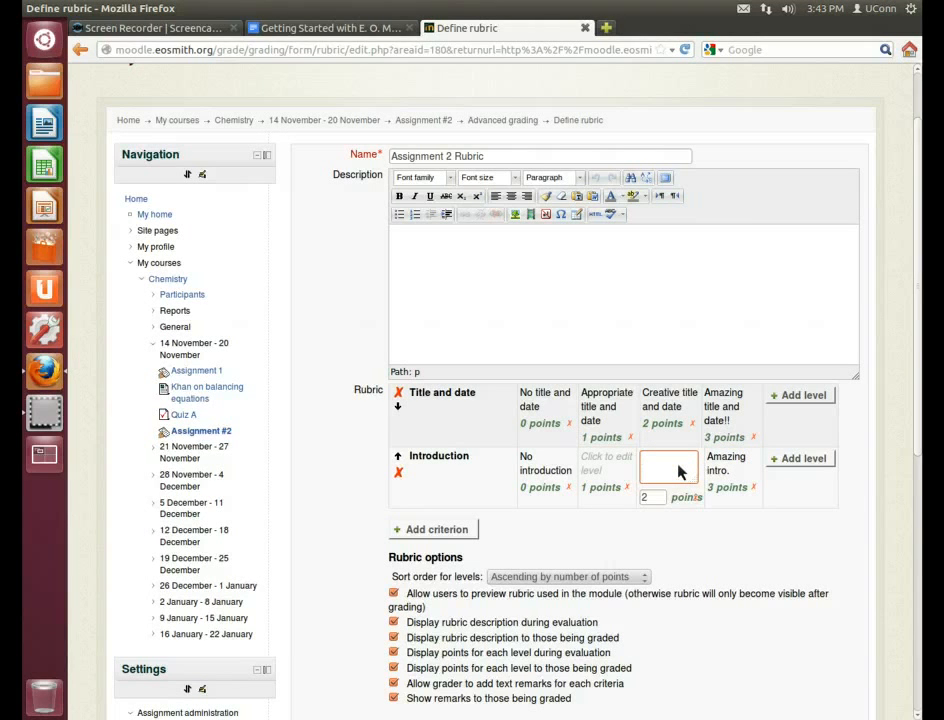
text(Good intro.)
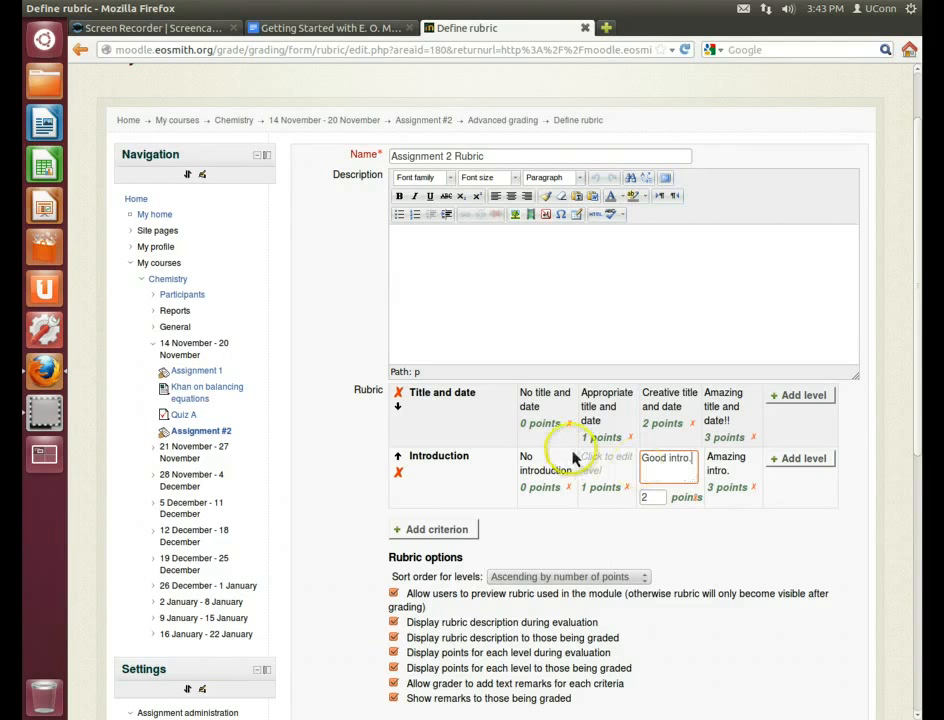
click(600, 463)
text(A)
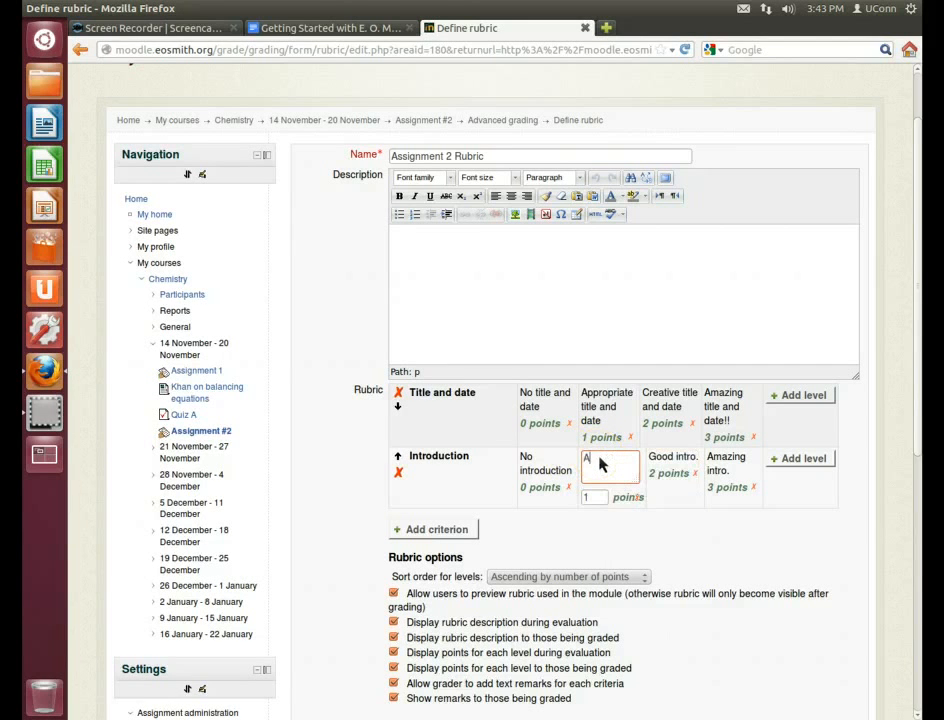
text(ppropriate intro.)
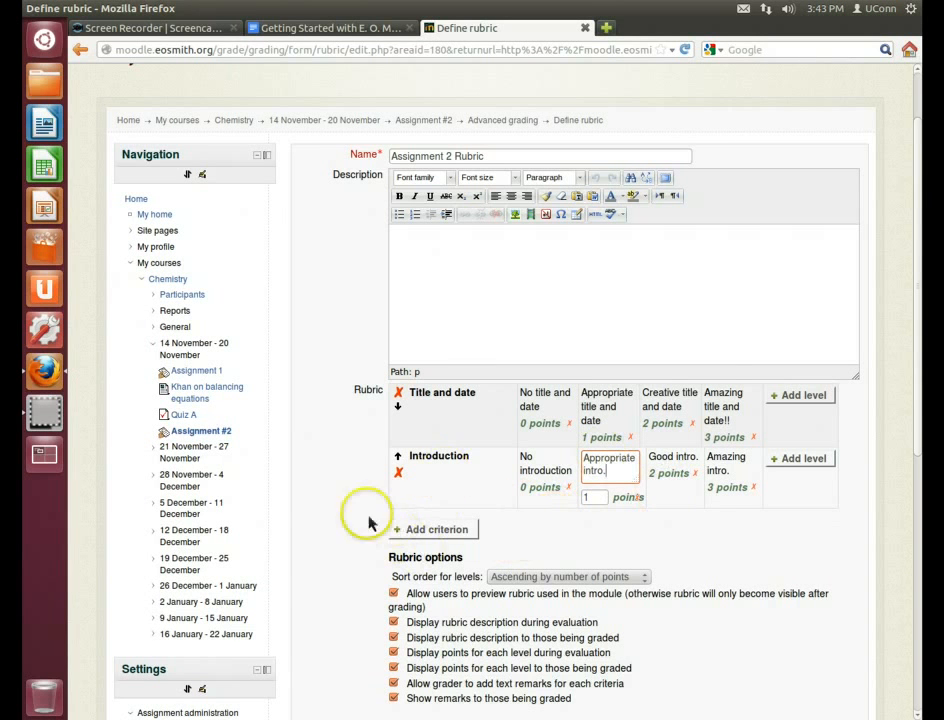
Save the rubric and make it ready
scroll(333, 521, down, 2)
scroll(336, 522, down, 2)
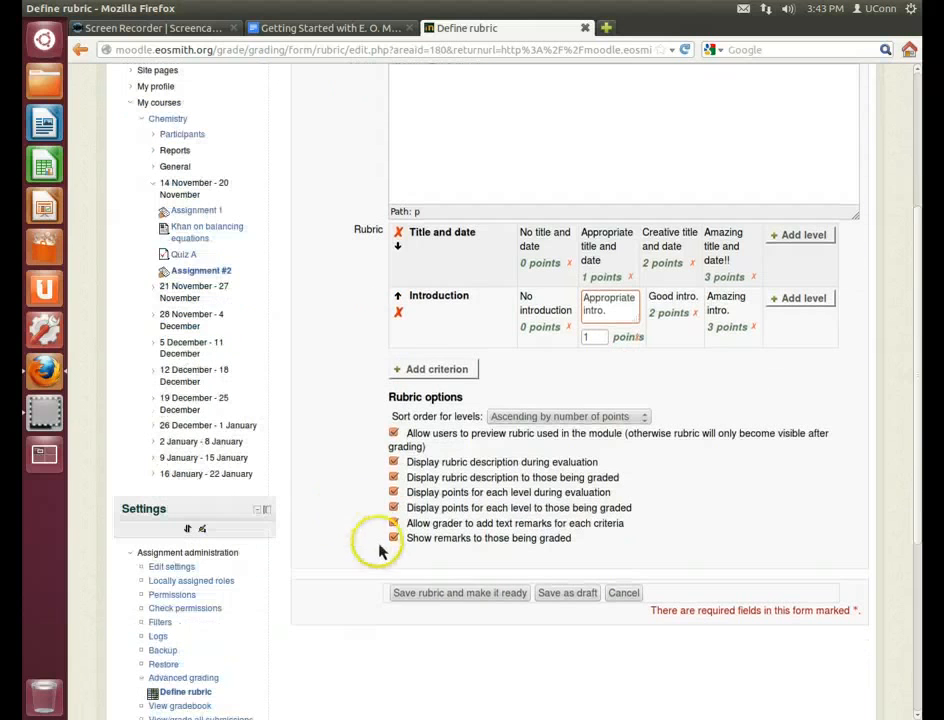
click(437, 604)
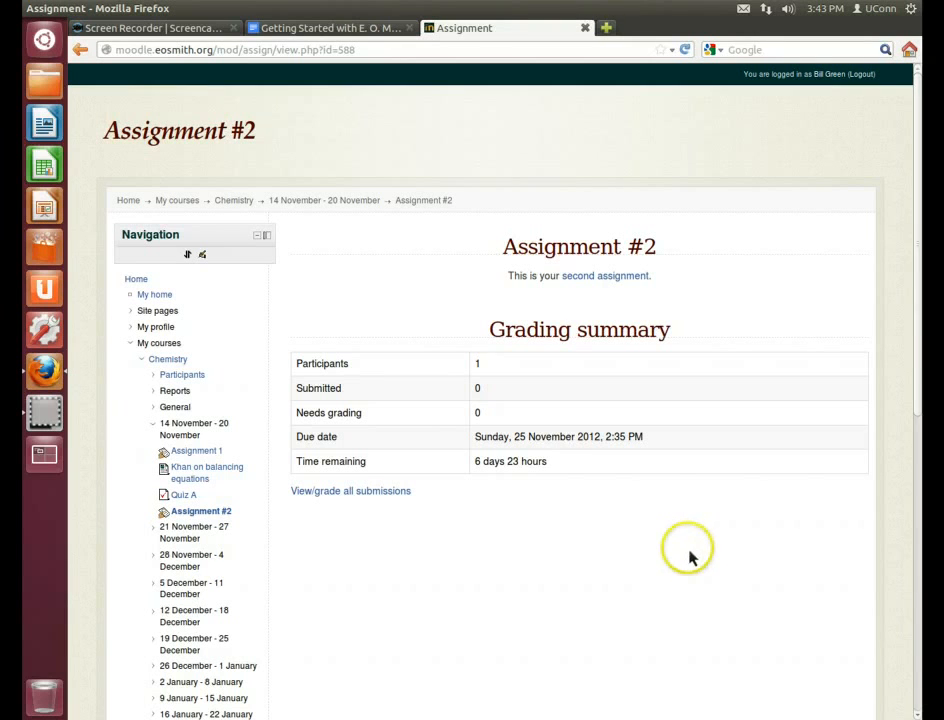
Log out of the teacher account and sign in with the student's username and password
click(862, 75)
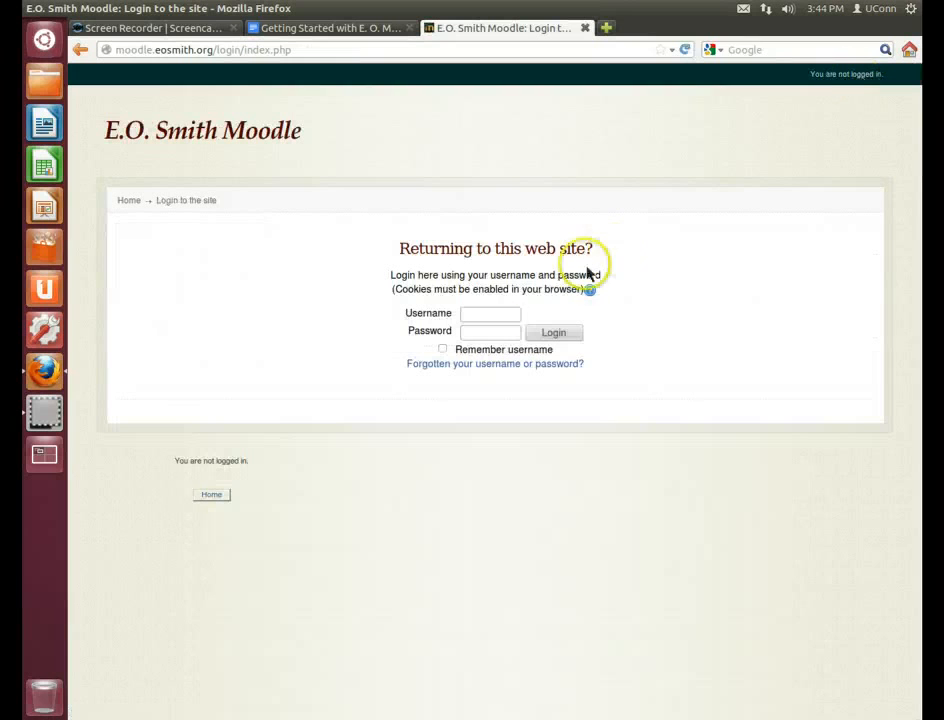
click(489, 316)
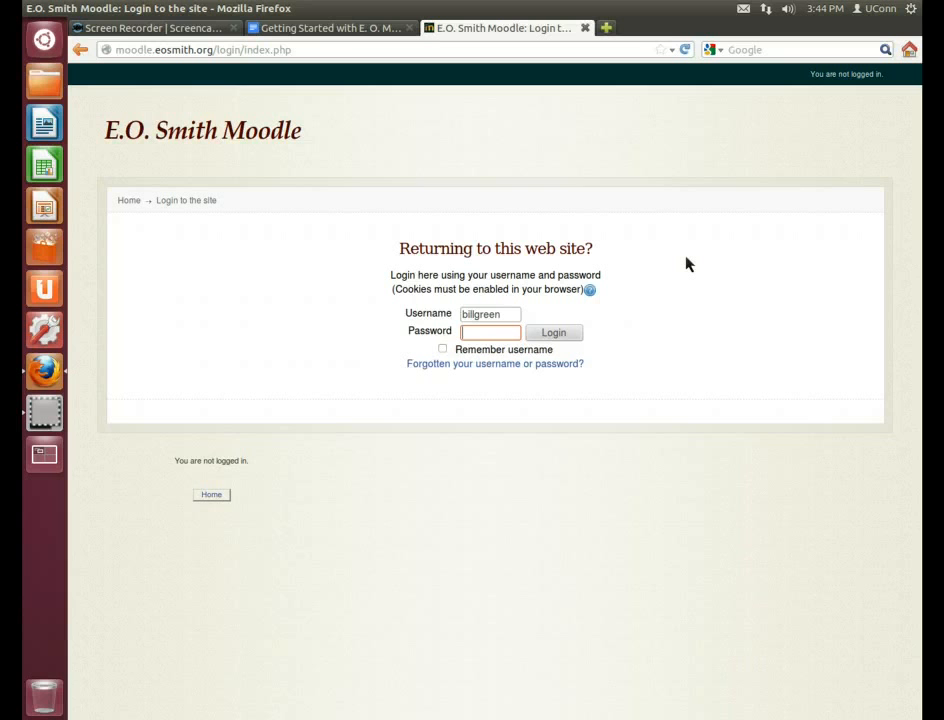
key(Return)
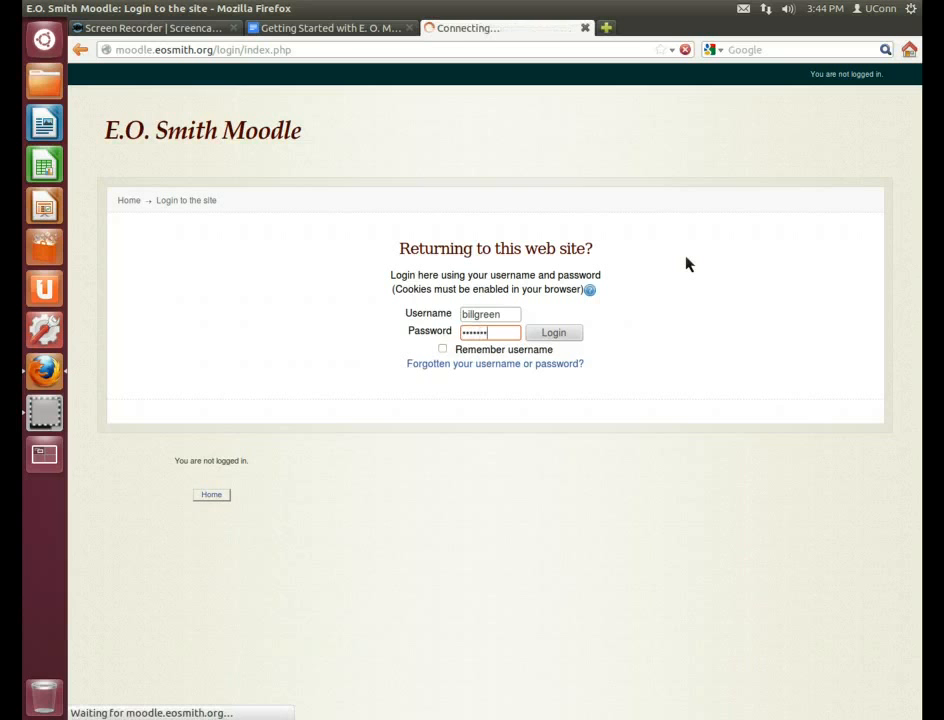
click(680, 262)
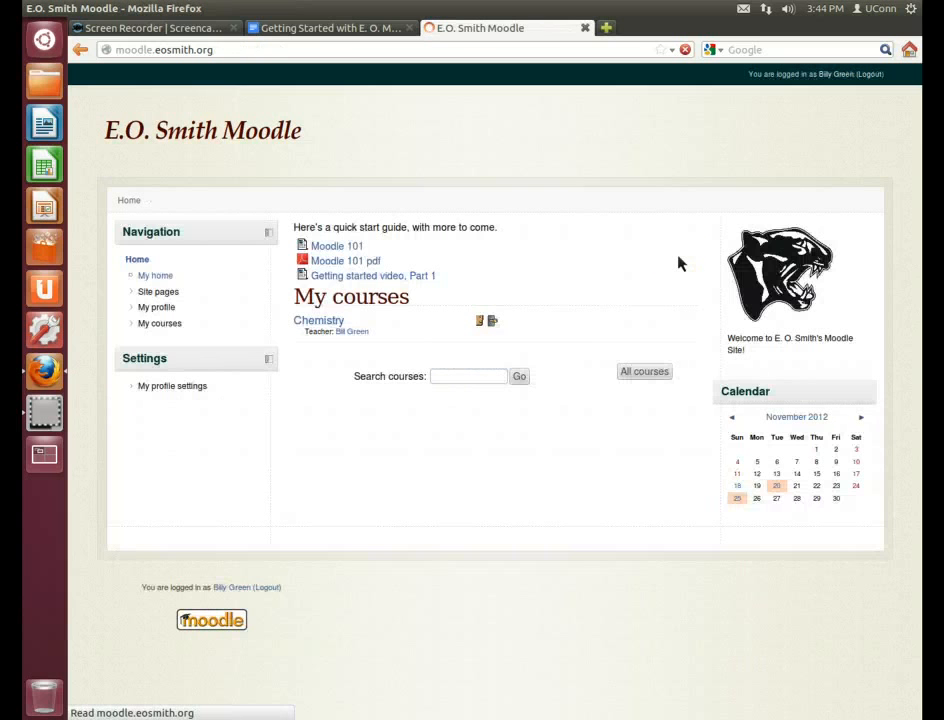
Open Assignment #2 in Chemistry and start a new submission with online text and file areas
click(338, 323)
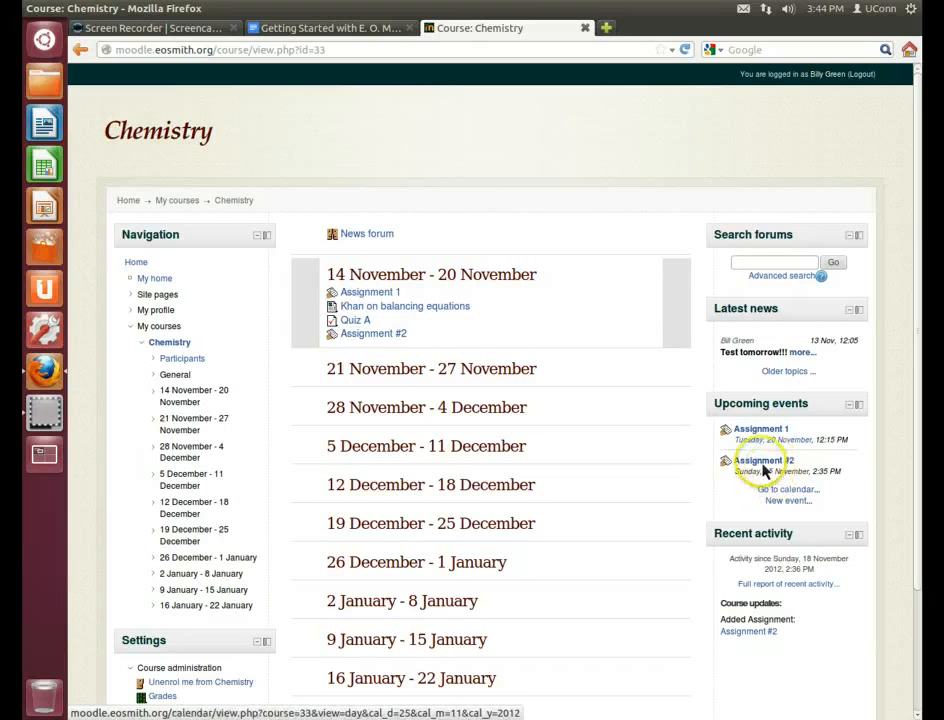
click(398, 336)
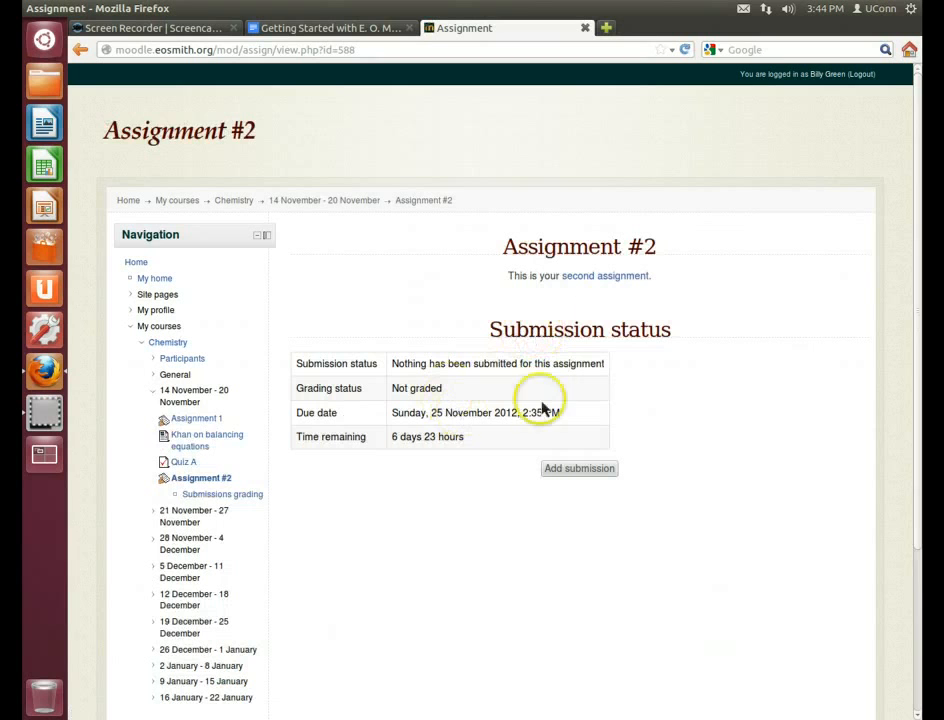
click(578, 470)
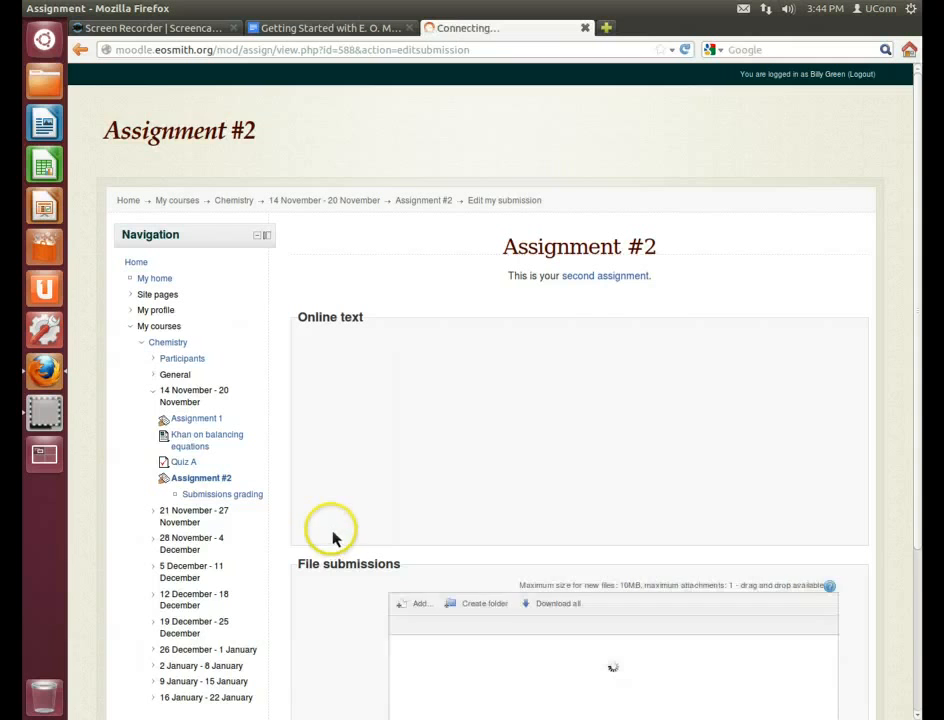
scroll(338, 535, down, 2)
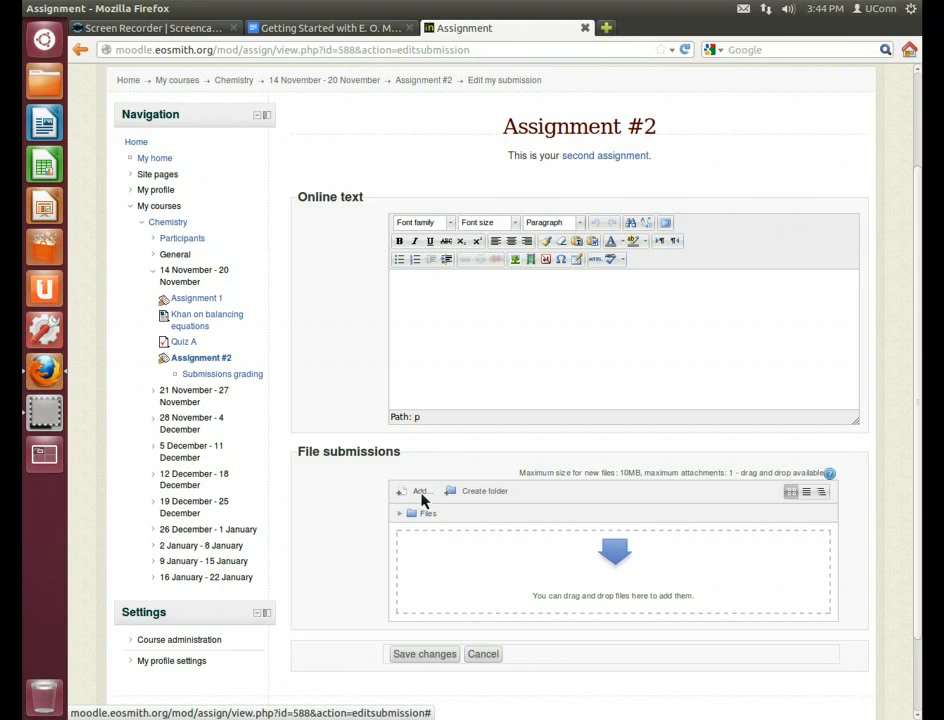
Drop the unsaved online text to preview the Title and date / Introduction rubric, then reopen Assignment #2
click(482, 307)
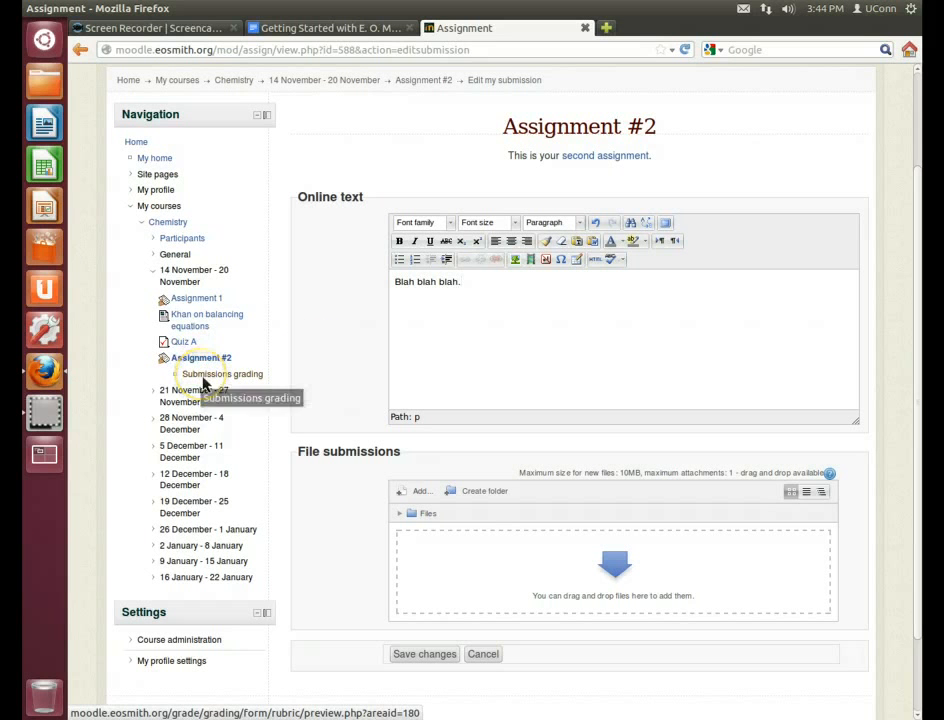
click(241, 387)
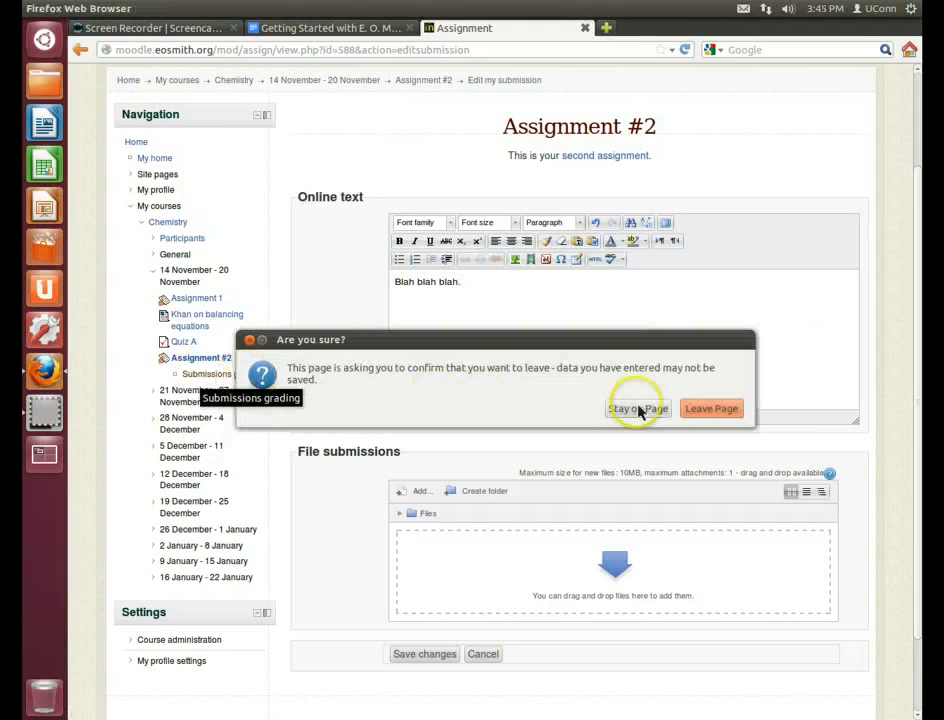
click(695, 415)
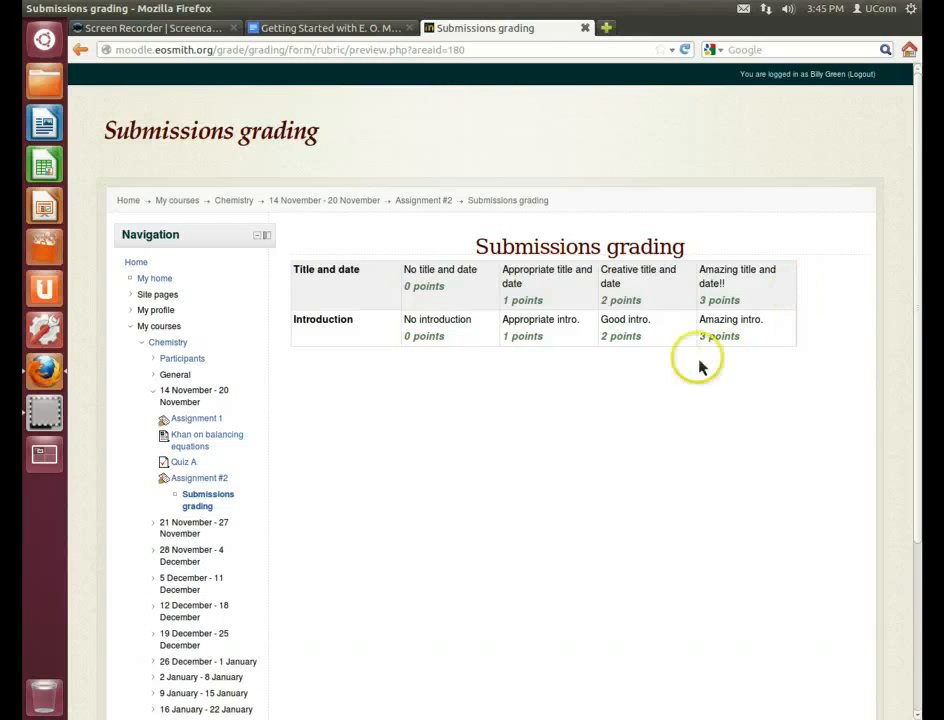
click(205, 480)
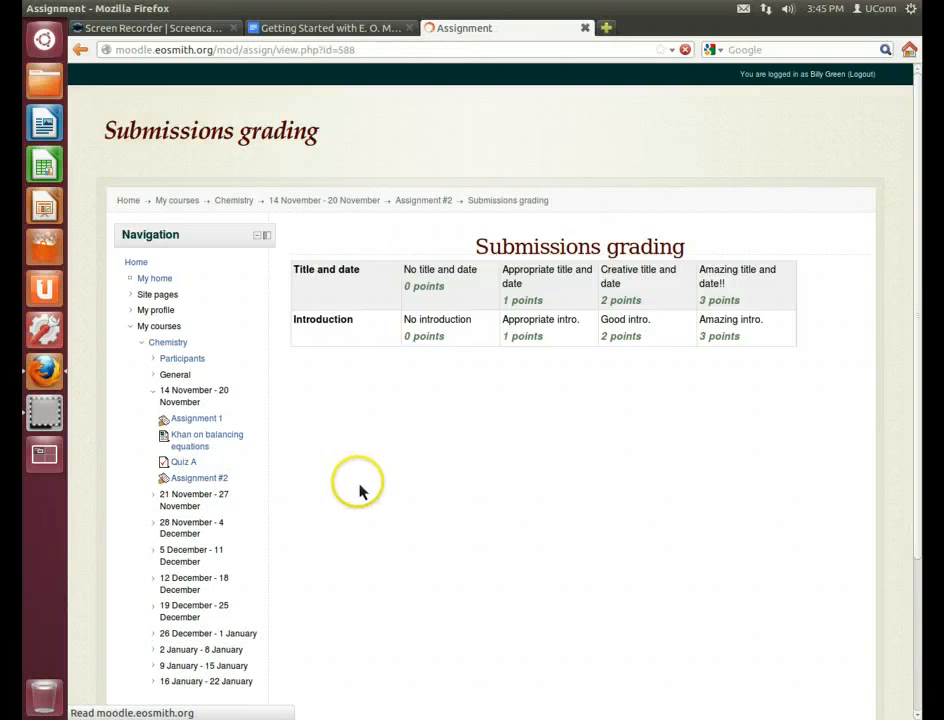
Submit 'Blah blah blah.' as the Assignment #2 online text, then log out of the student account
click(598, 471)
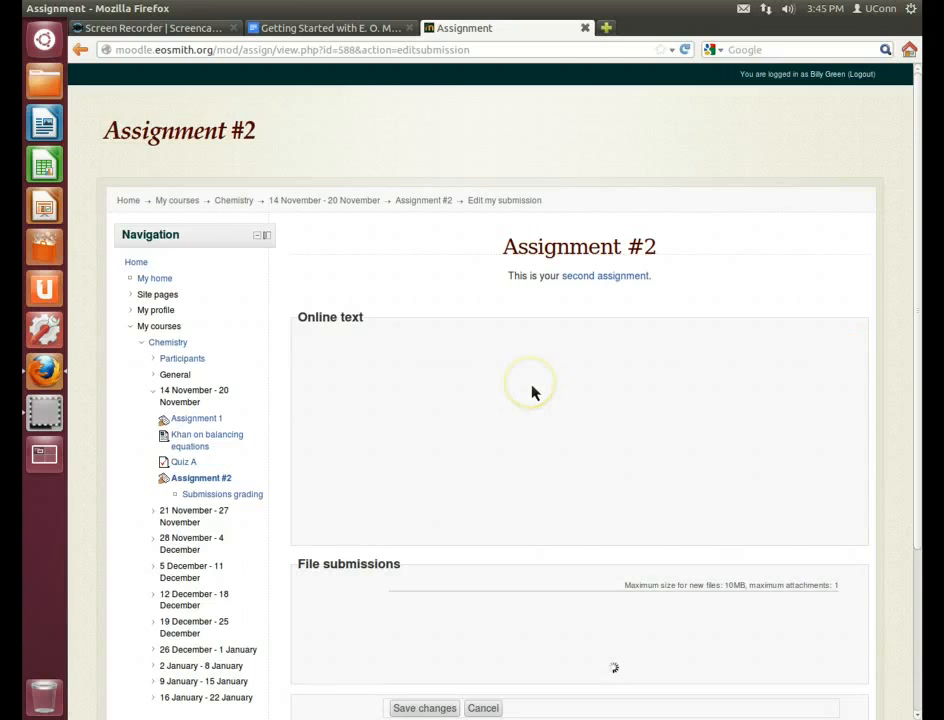
scroll(532, 392, down, 4)
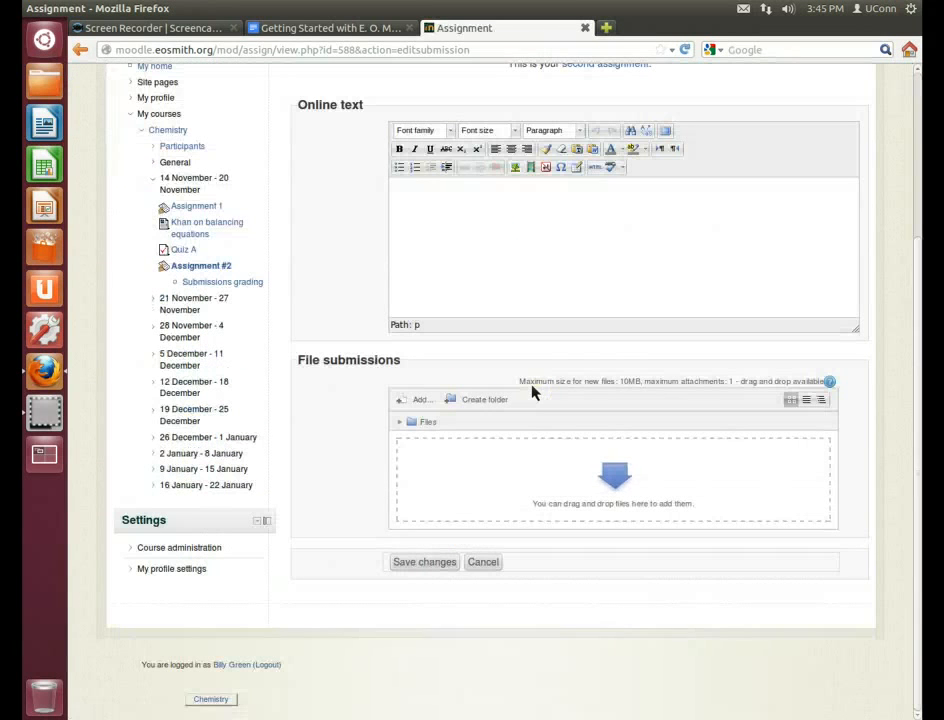
click(595, 186)
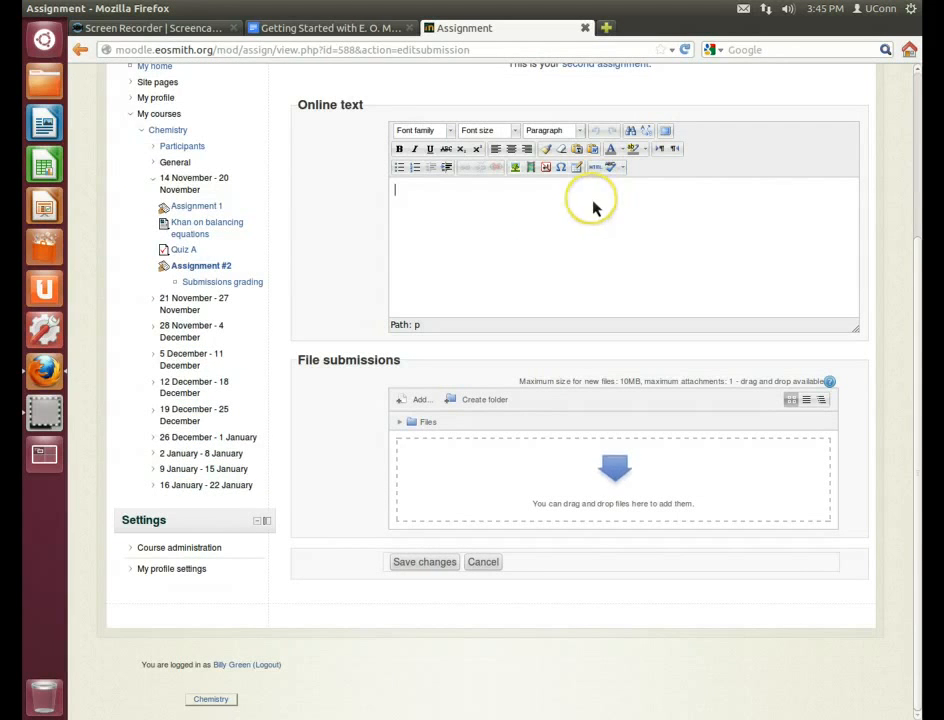
text(Blah blah bla)
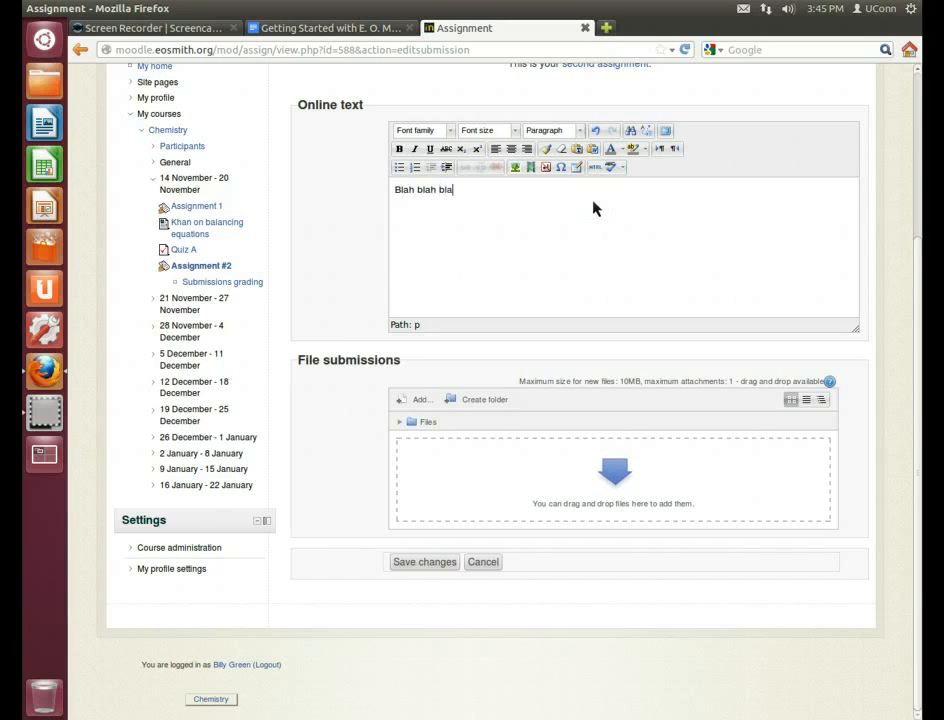
text(h.)
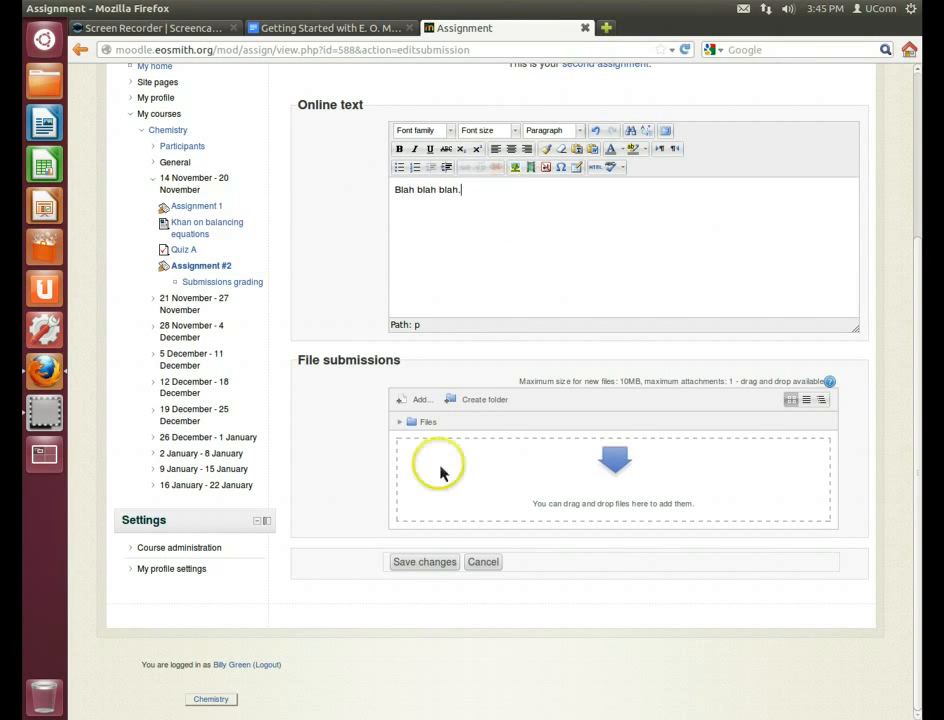
click(426, 563)
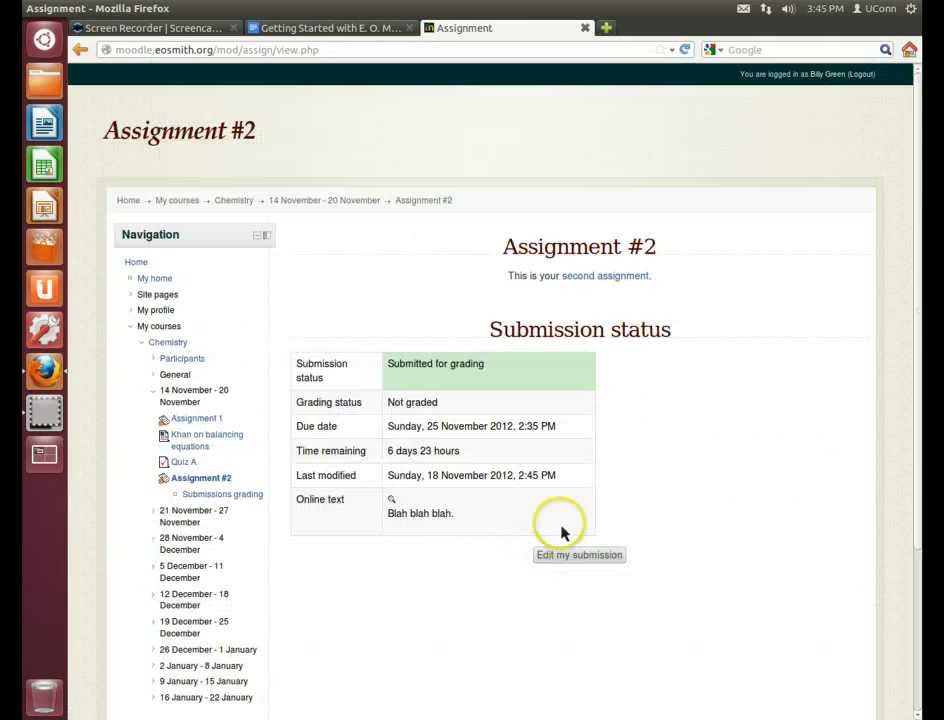
click(861, 74)
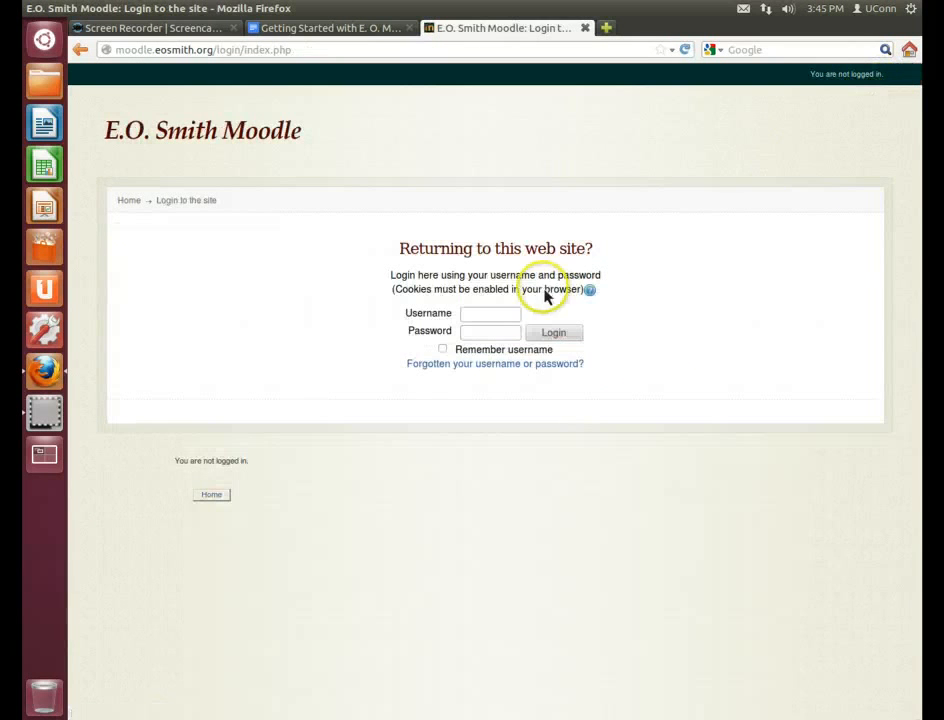
Log in with the teacher's username and open the Chemistry course page
click(512, 318)
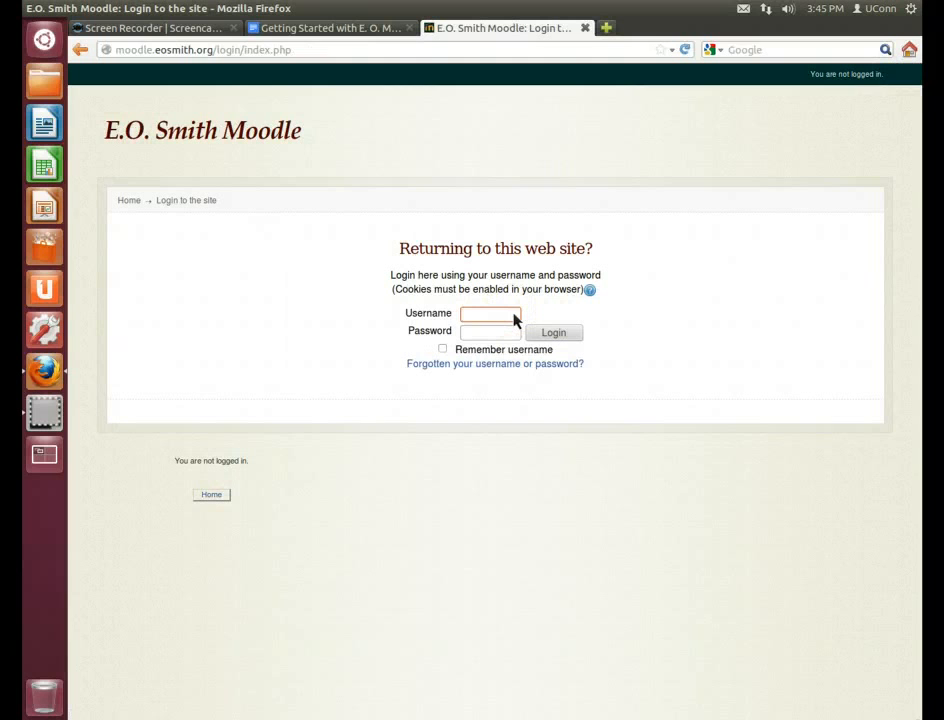
text(wg)
key(BackSpace)
key(BackSpace)
text(bg)
key(Tab)
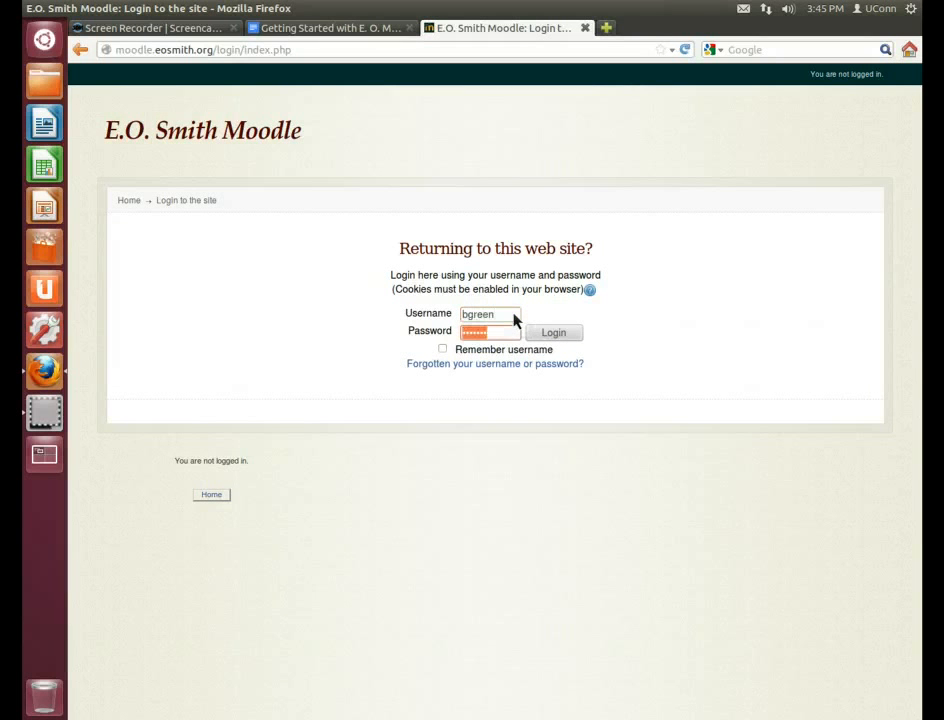
key(Return)
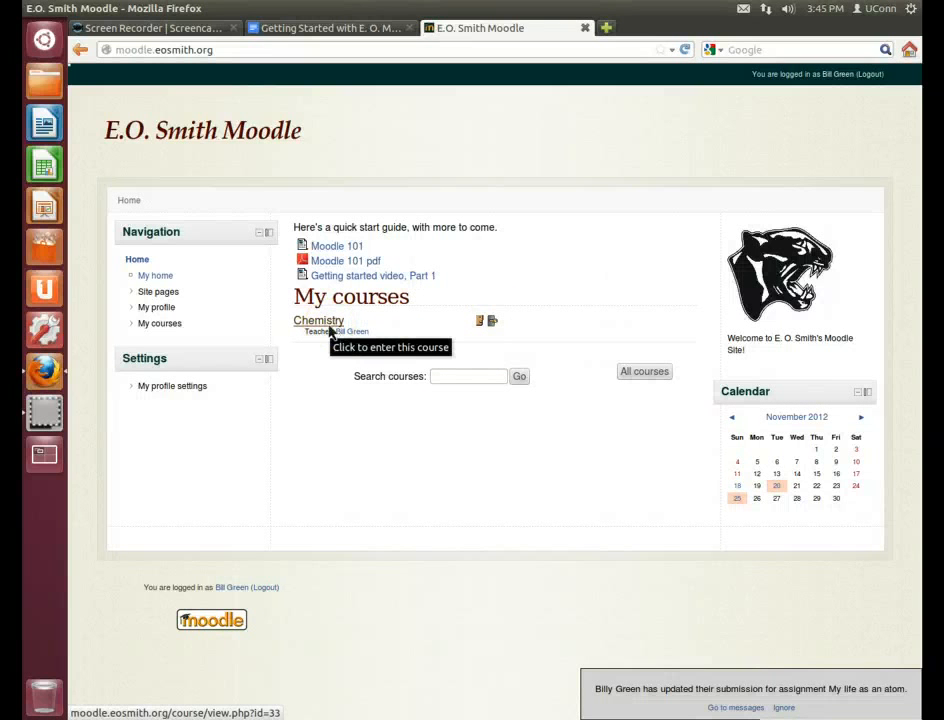
click(329, 332)
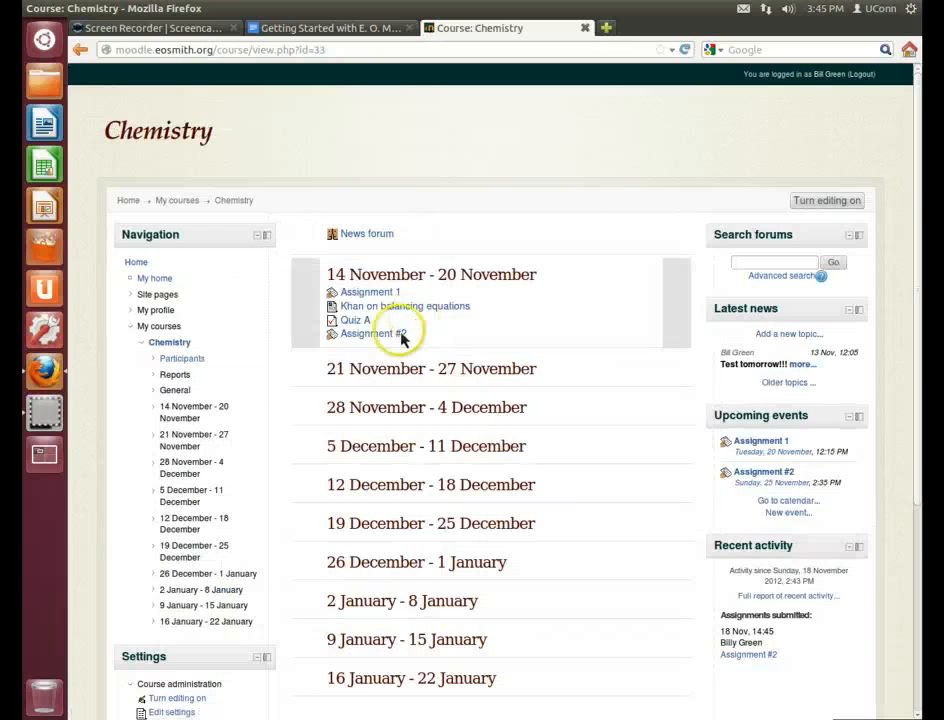
Check the student's Assignment #2 online text, then open the Grade form for that submission
click(394, 335)
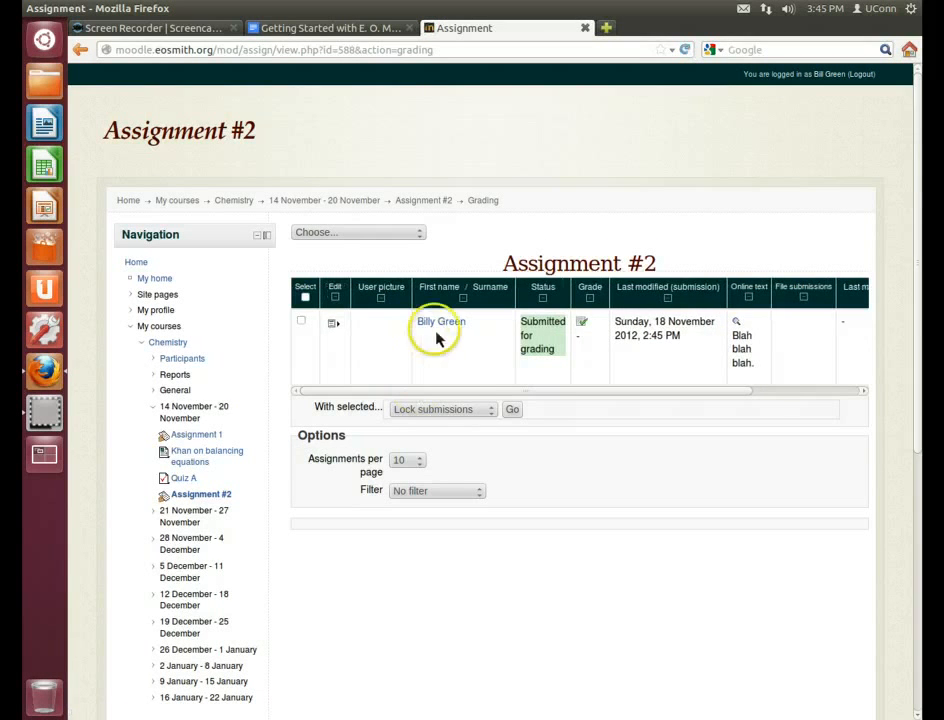
click(739, 329)
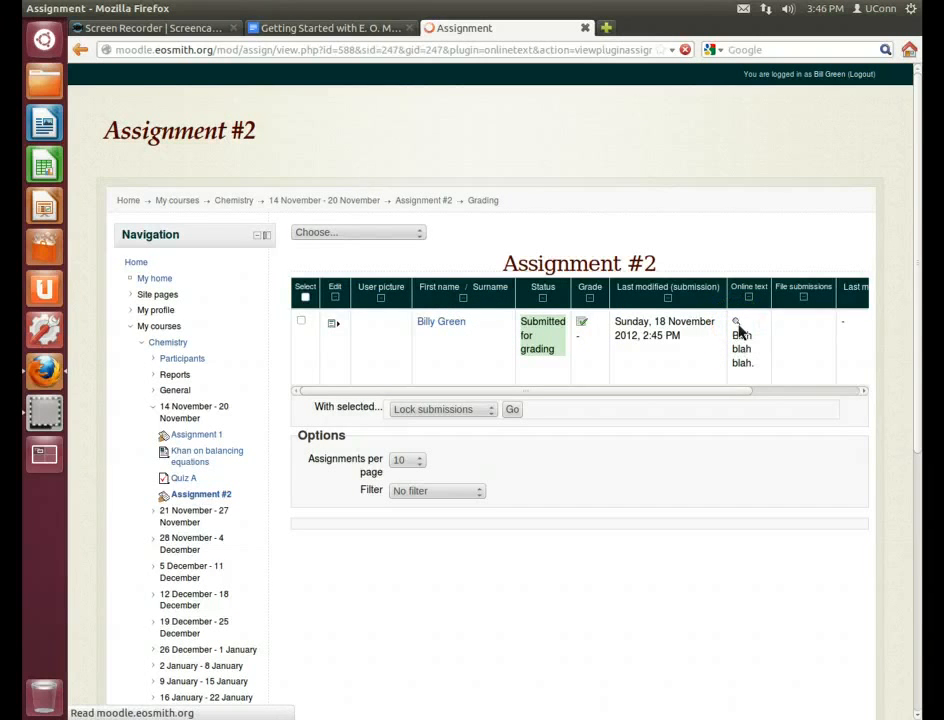
click(580, 382)
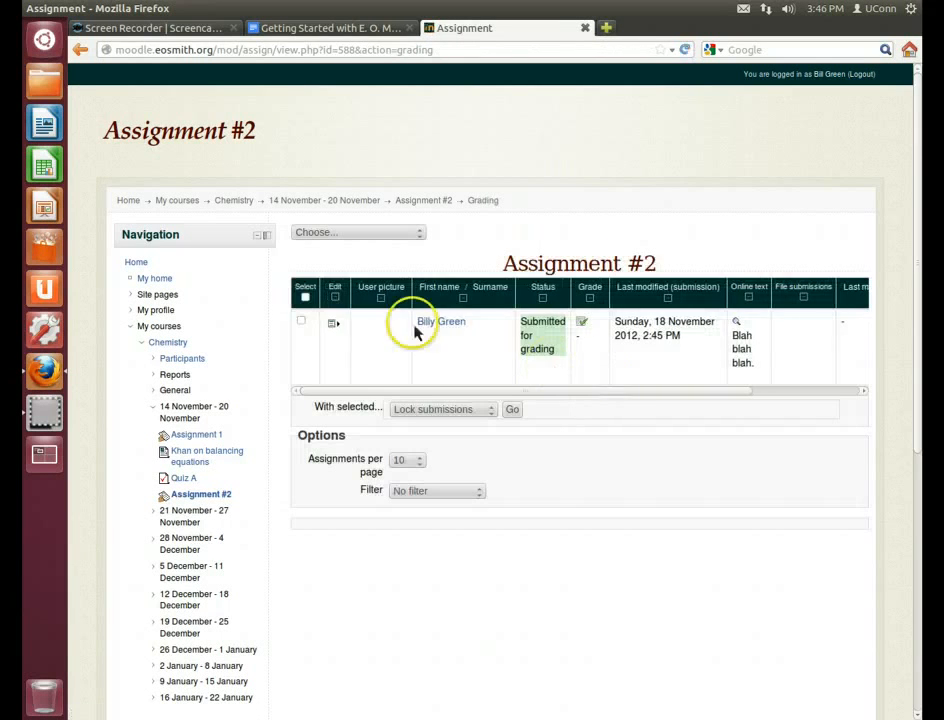
click(335, 324)
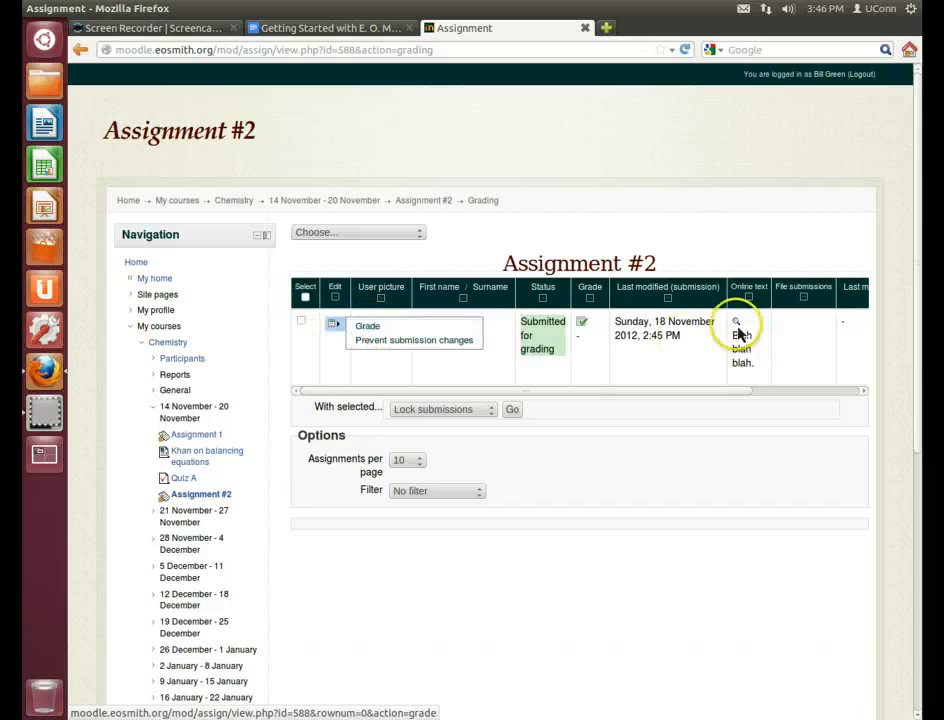
click(335, 323)
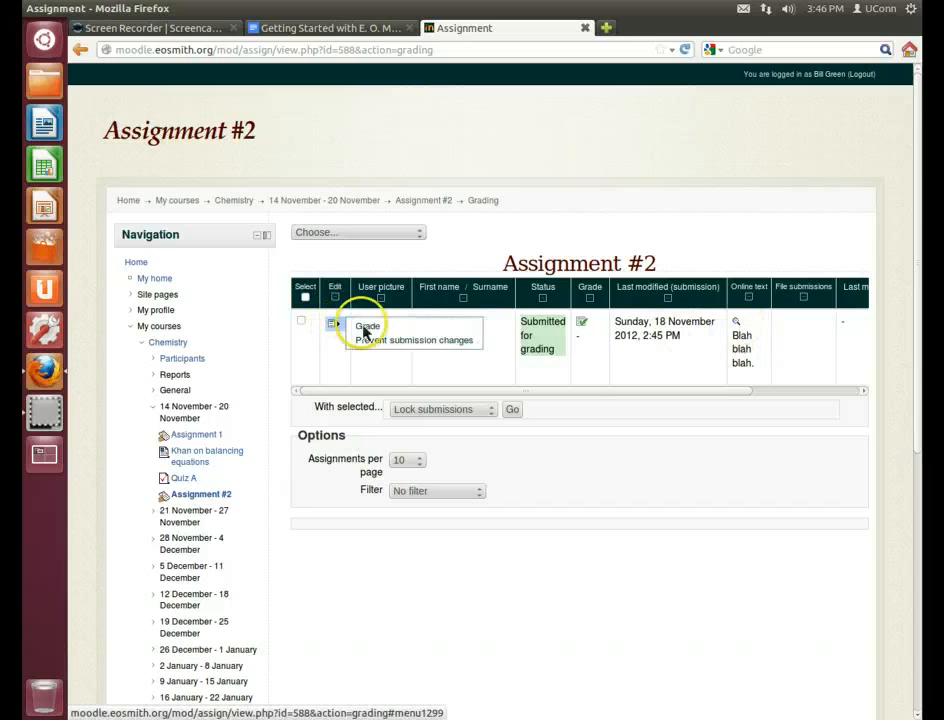
click(437, 327)
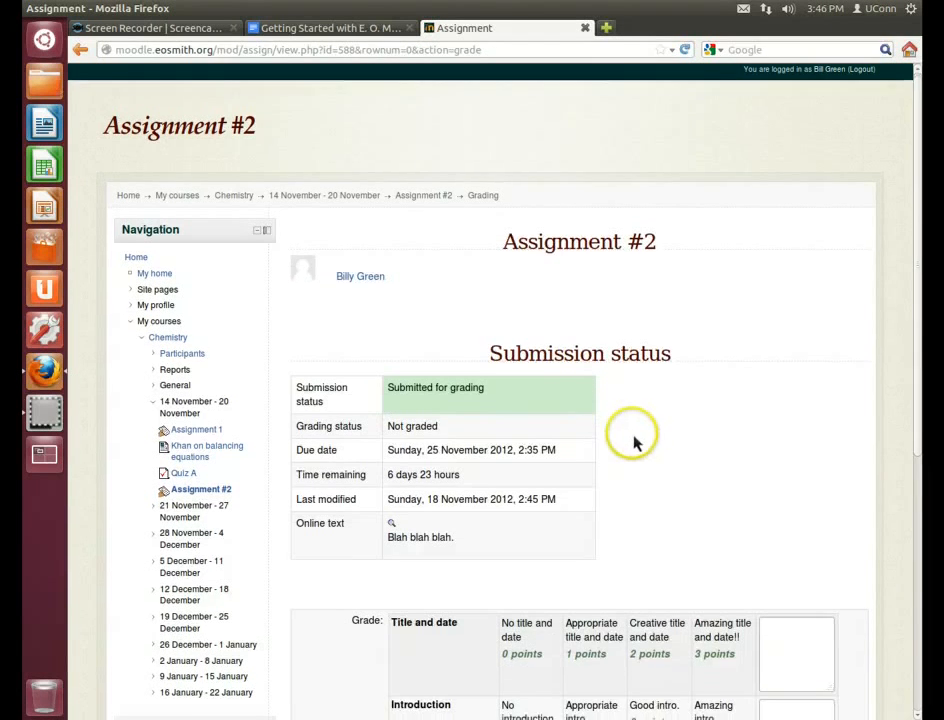
Award 'Amazing title and date!!' and 'Amazing intro.' with remark 'Amazing!!!', saving 25.00 / 25.00
scroll(632, 438, down, 4)
click(632, 443)
scroll(632, 443, down, 1)
click(712, 409)
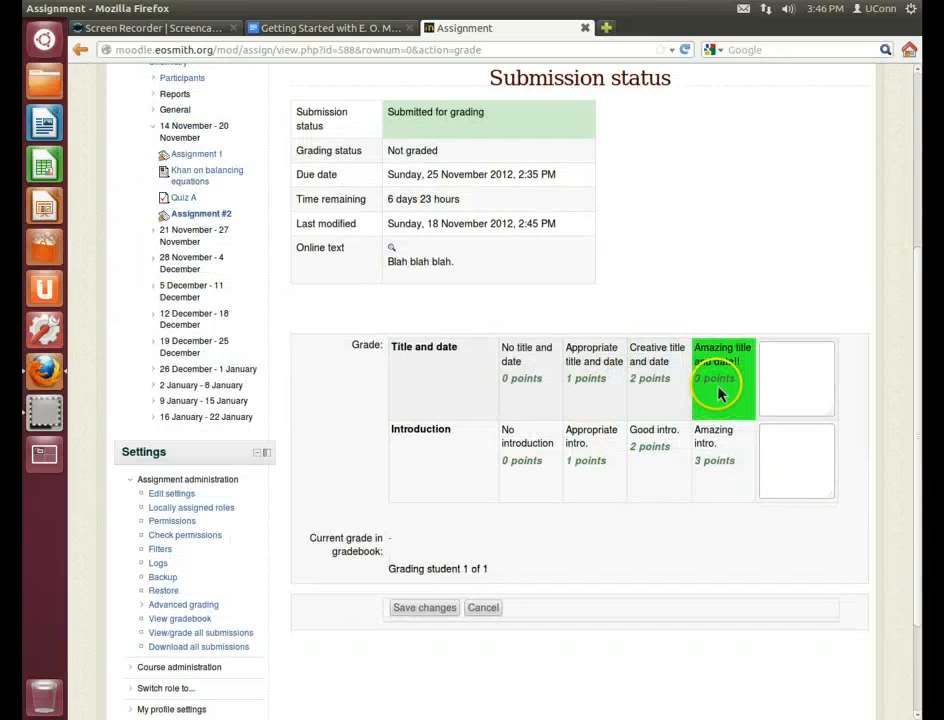
click(727, 465)
click(805, 466)
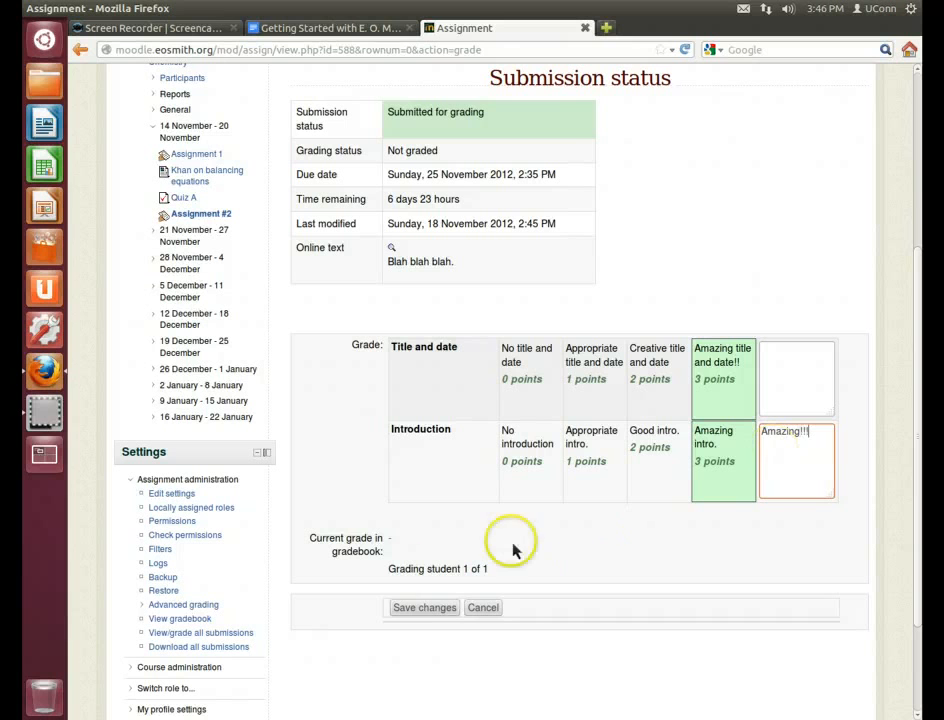
click(426, 609)
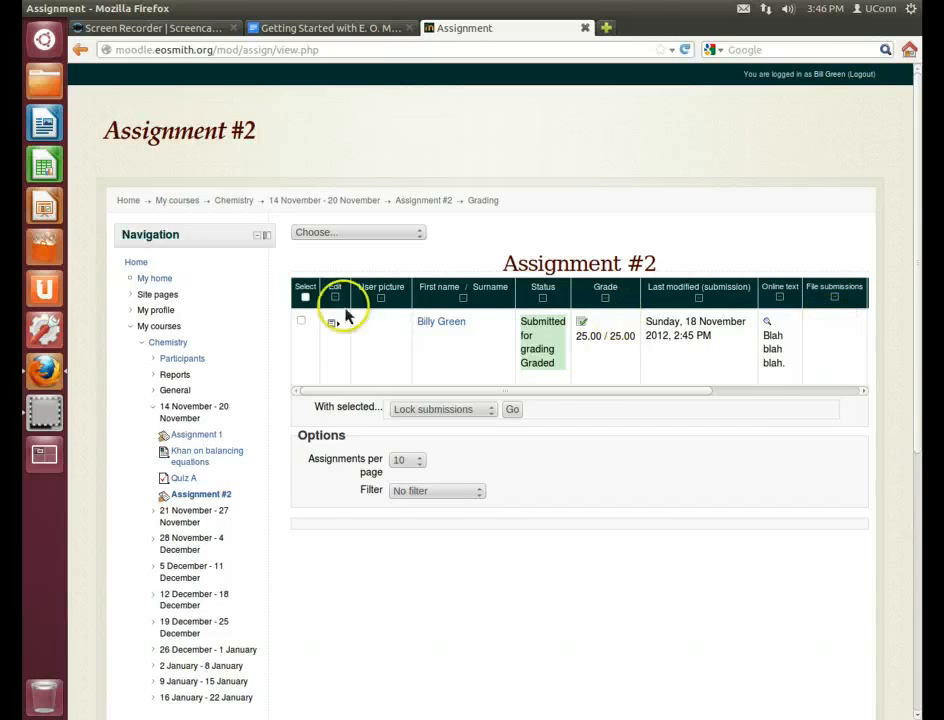
View the Chemistry gradebook showing Assignment #2 at 25.00 and a 100.00 course total
mouse_move(331, 323)
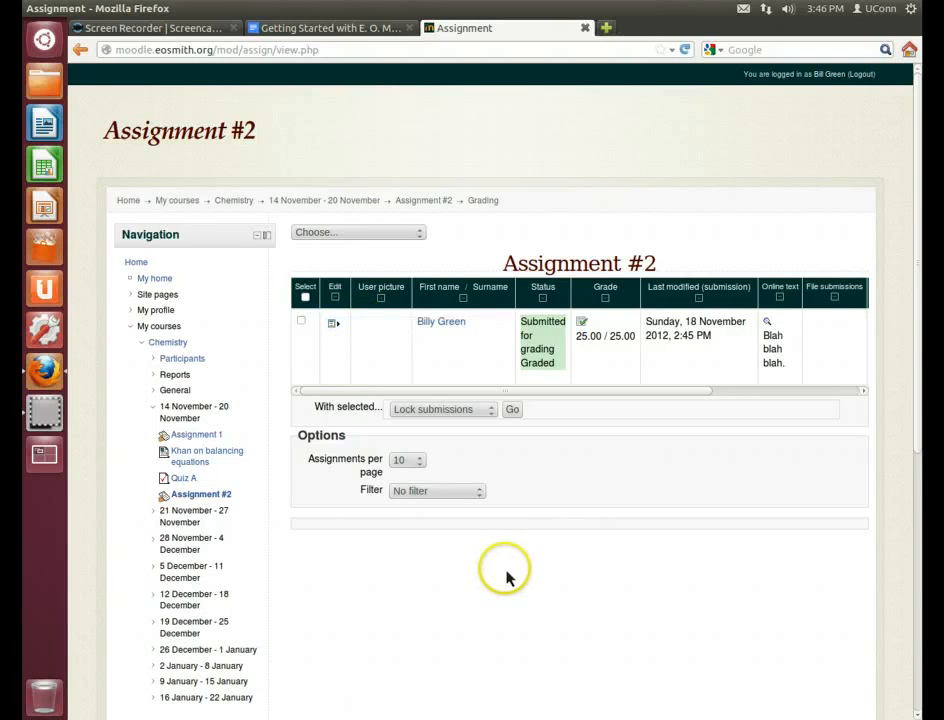
scroll(505, 577, down, 1)
scroll(505, 577, down, 2)
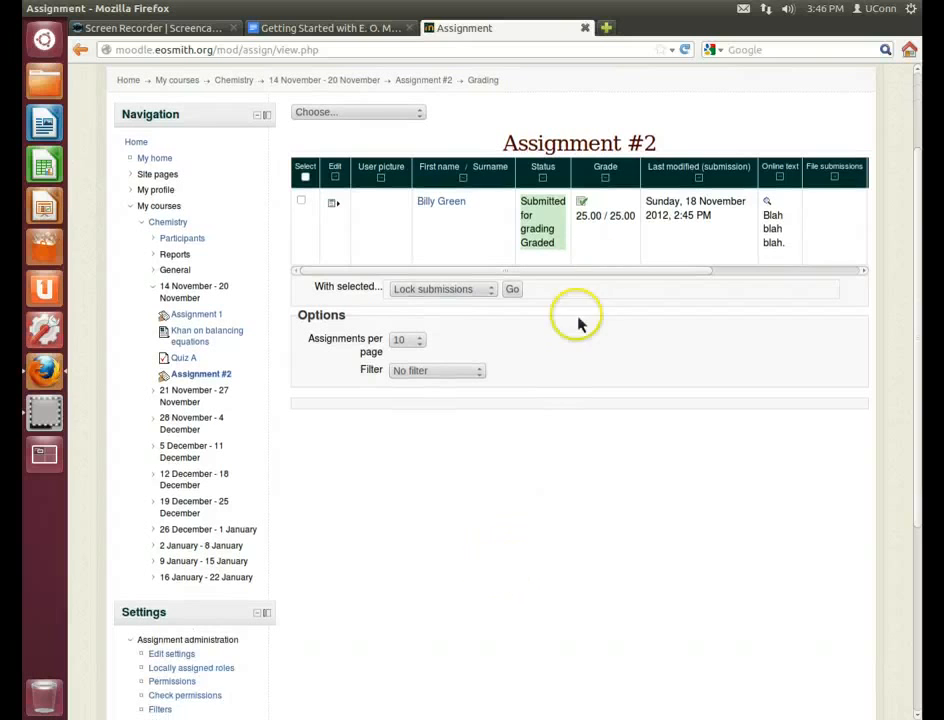
scroll(552, 423, down, 5)
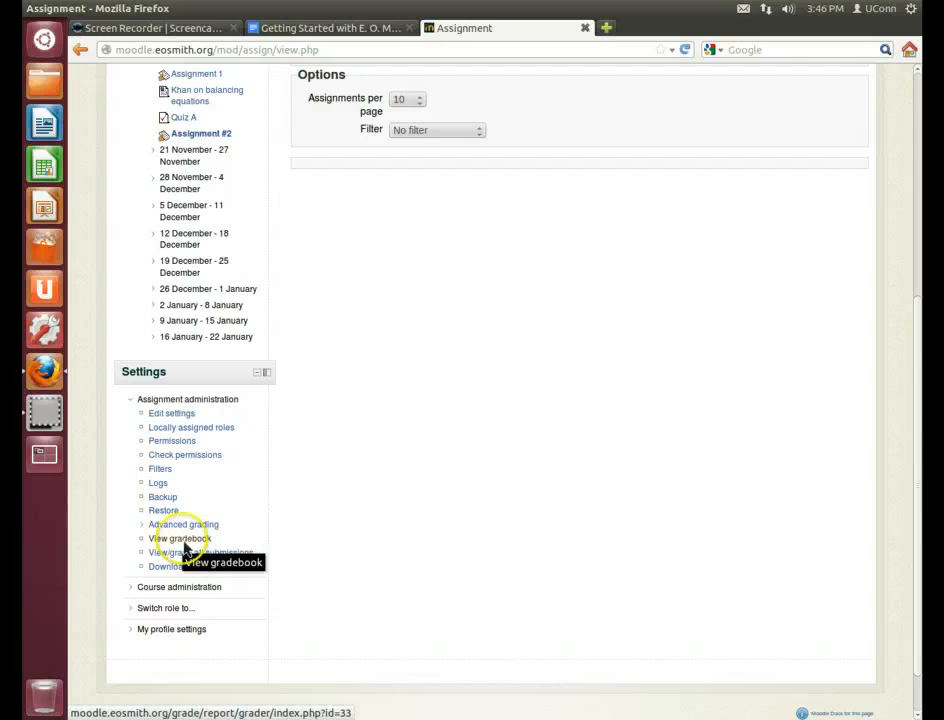
click(180, 540)
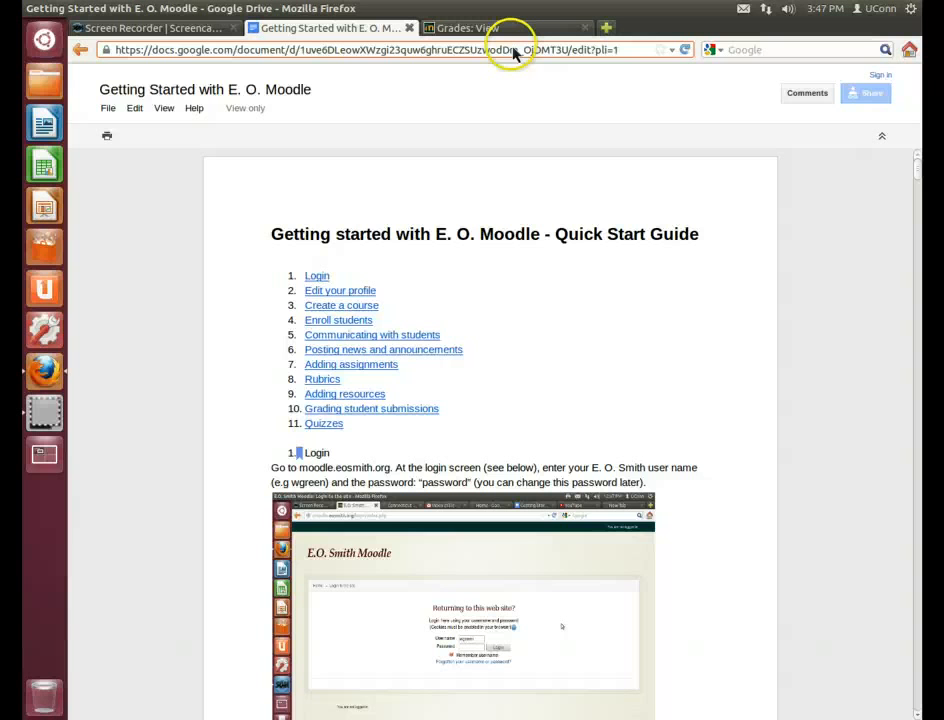
click(503, 30)
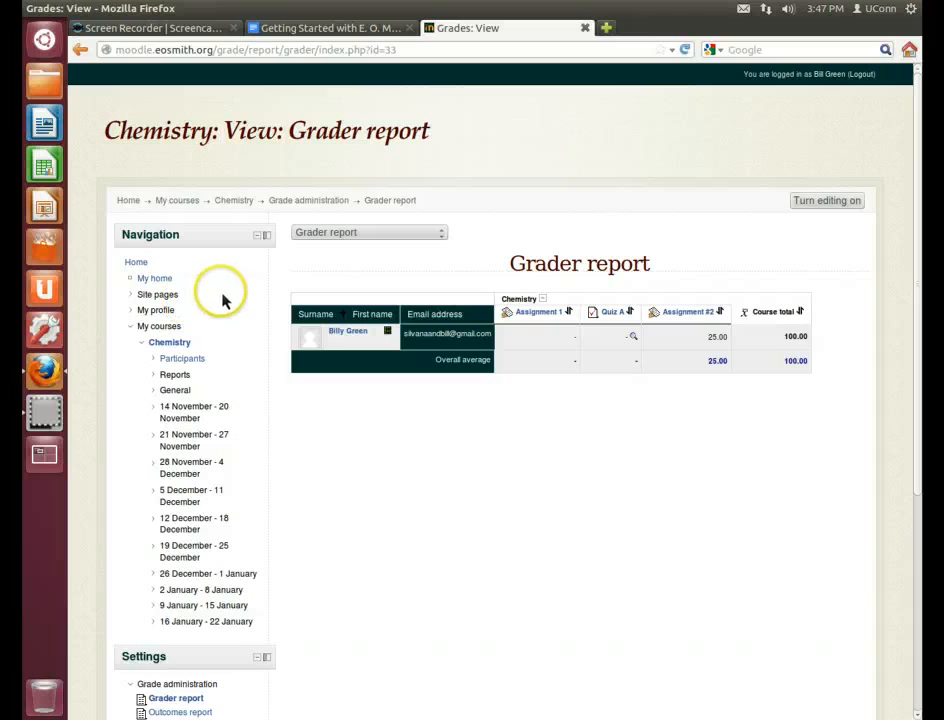
Turn editing on in Chemistry and open the activity chooser for the 14 November – 20 November week
click(206, 347)
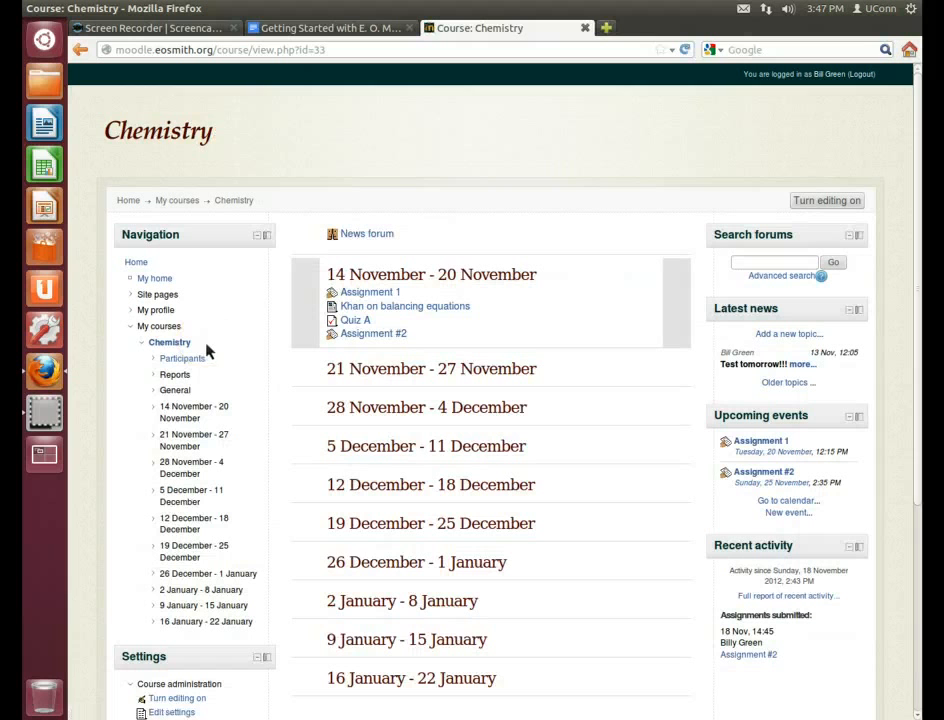
click(831, 206)
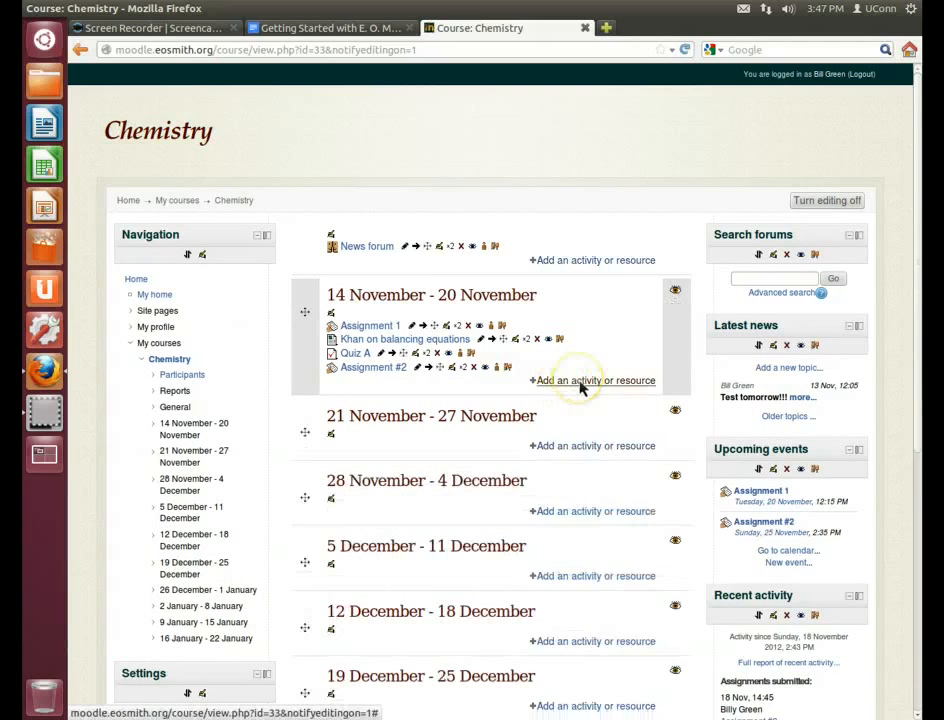
click(579, 382)
drag(470, 378, 474, 438)
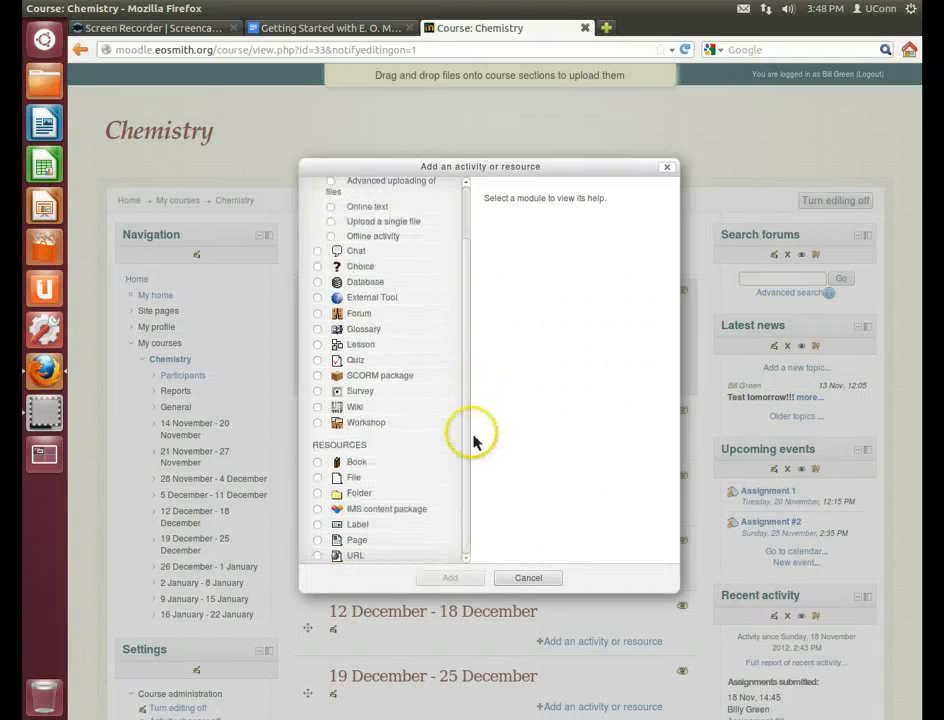
click(317, 555)
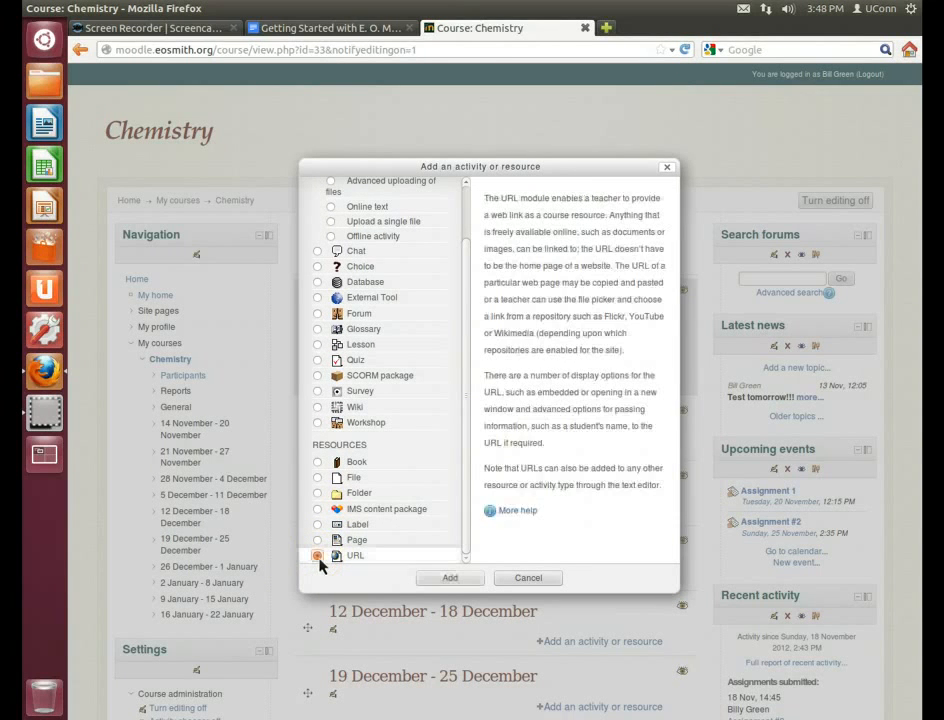
click(451, 579)
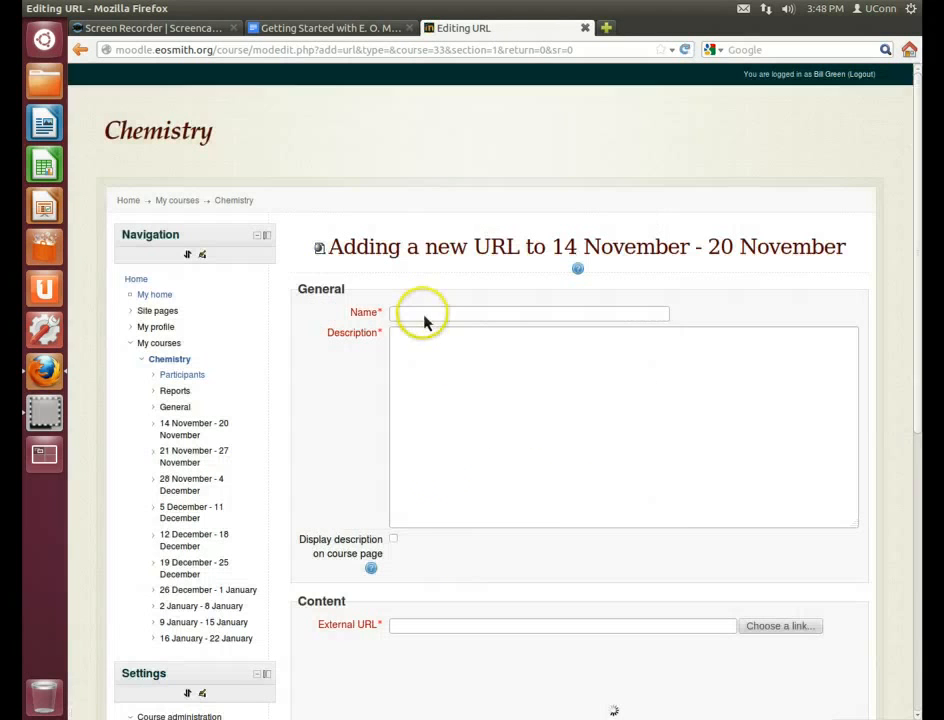
click(424, 316)
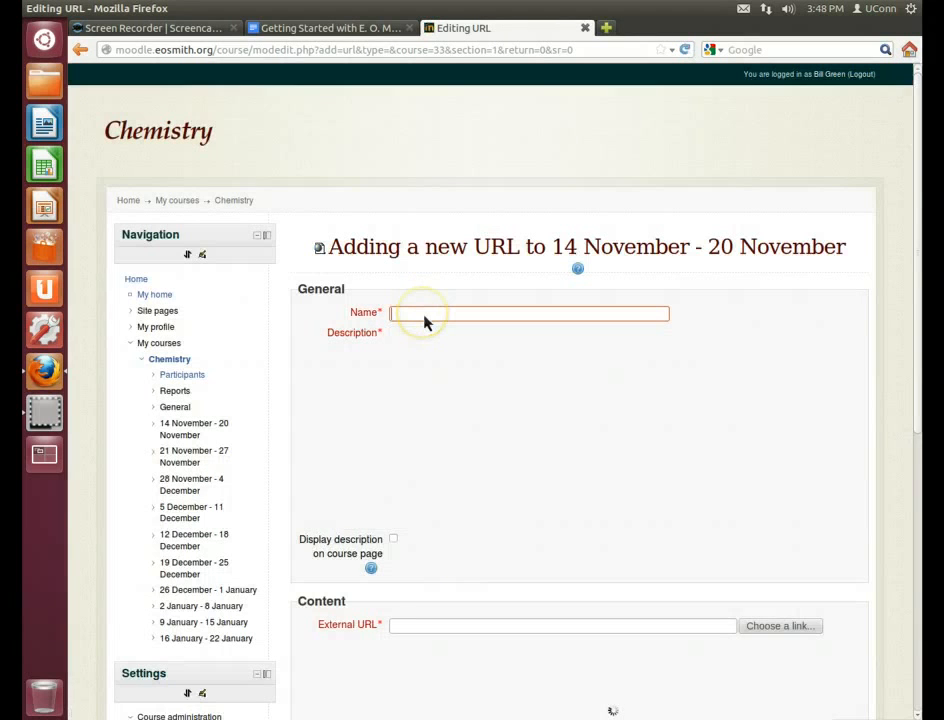
text(Khan Academy)
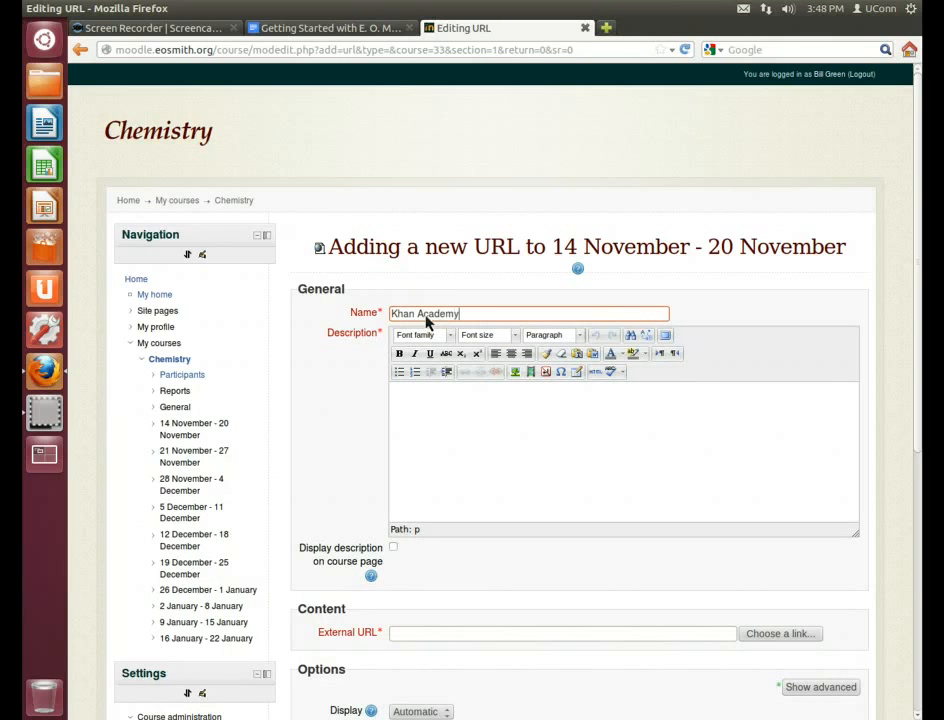
click(456, 420)
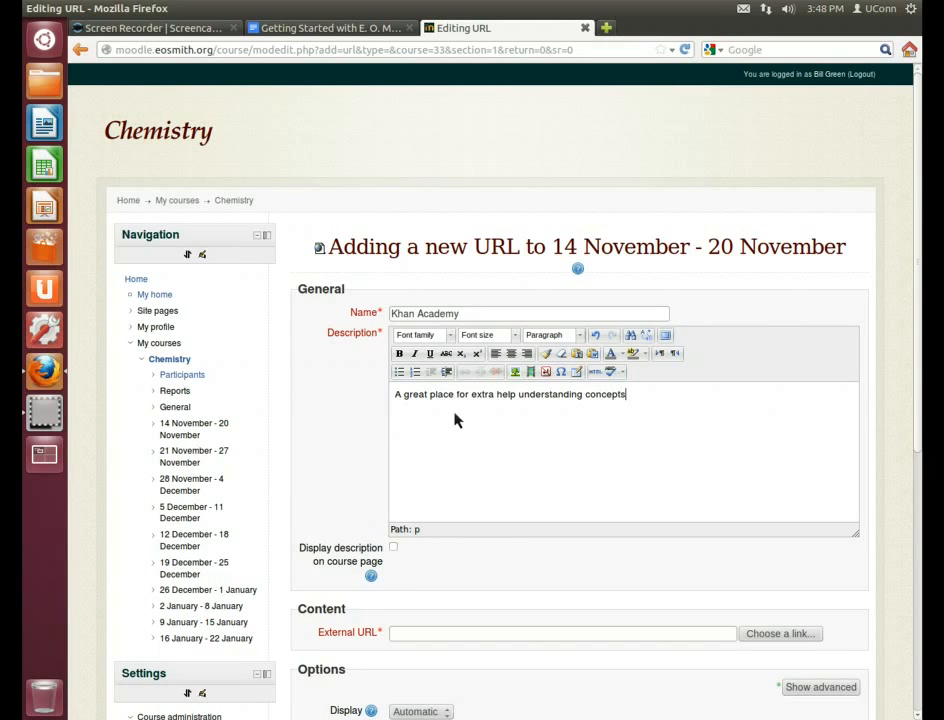
click(437, 632)
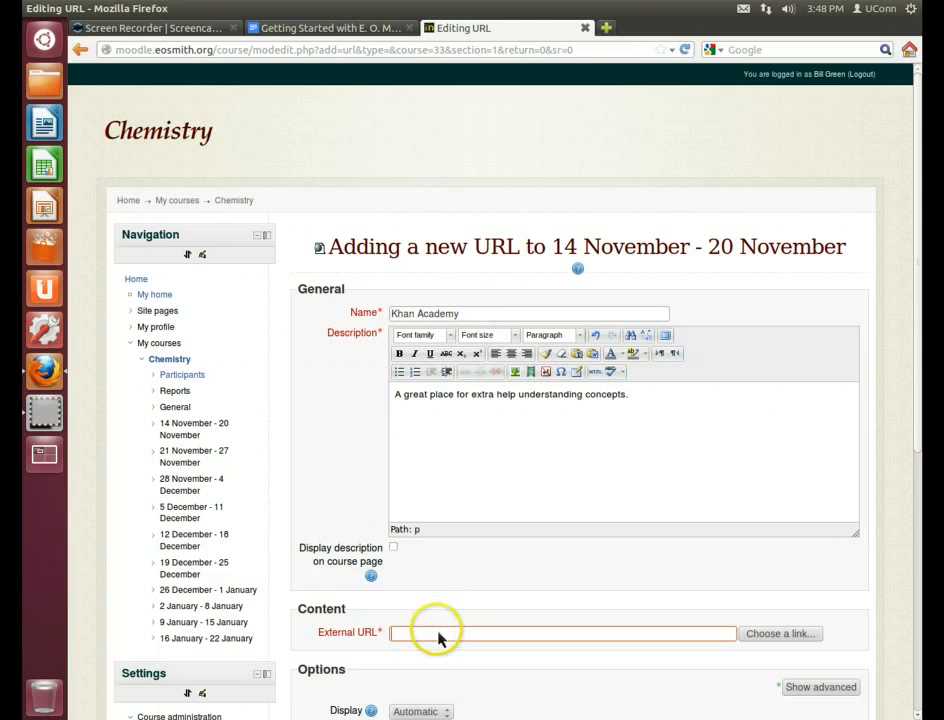
text(www.khanacademy.org)
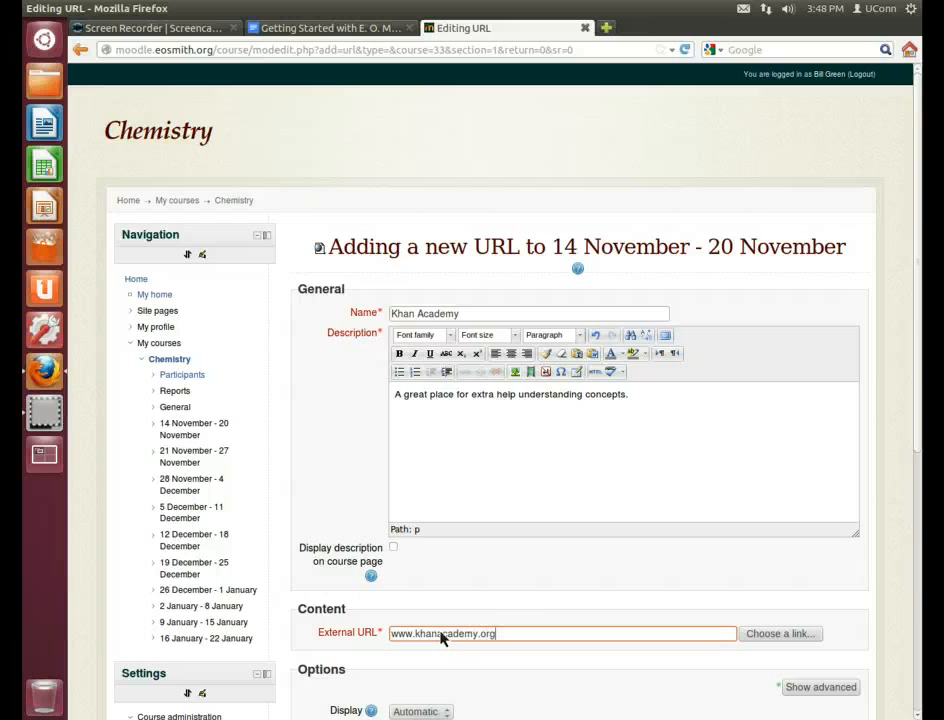
click(512, 605)
scroll(530, 605, down, 7)
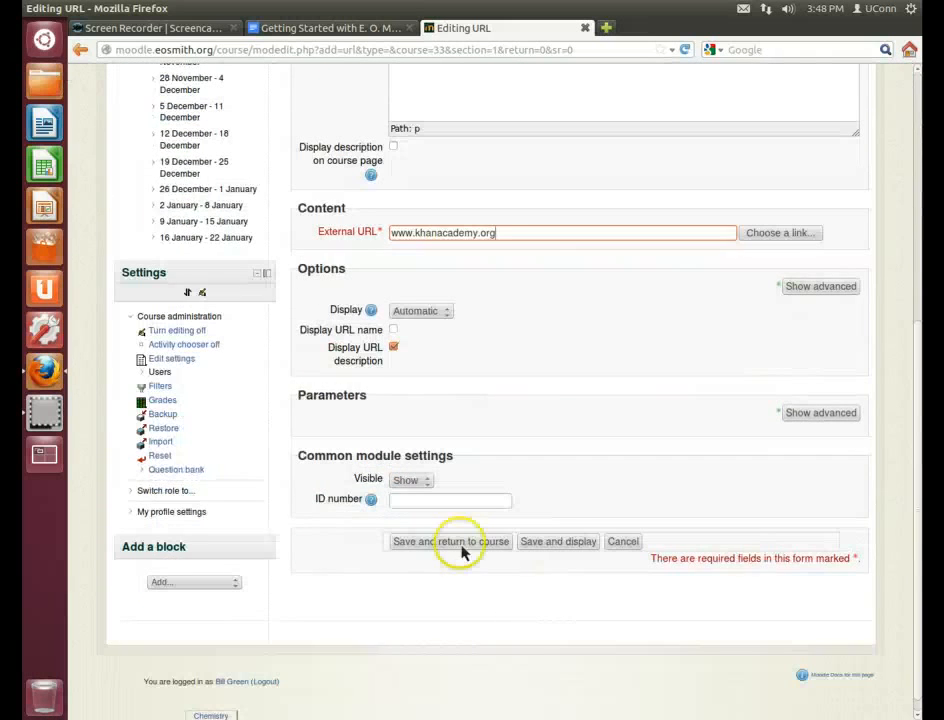
click(556, 542)
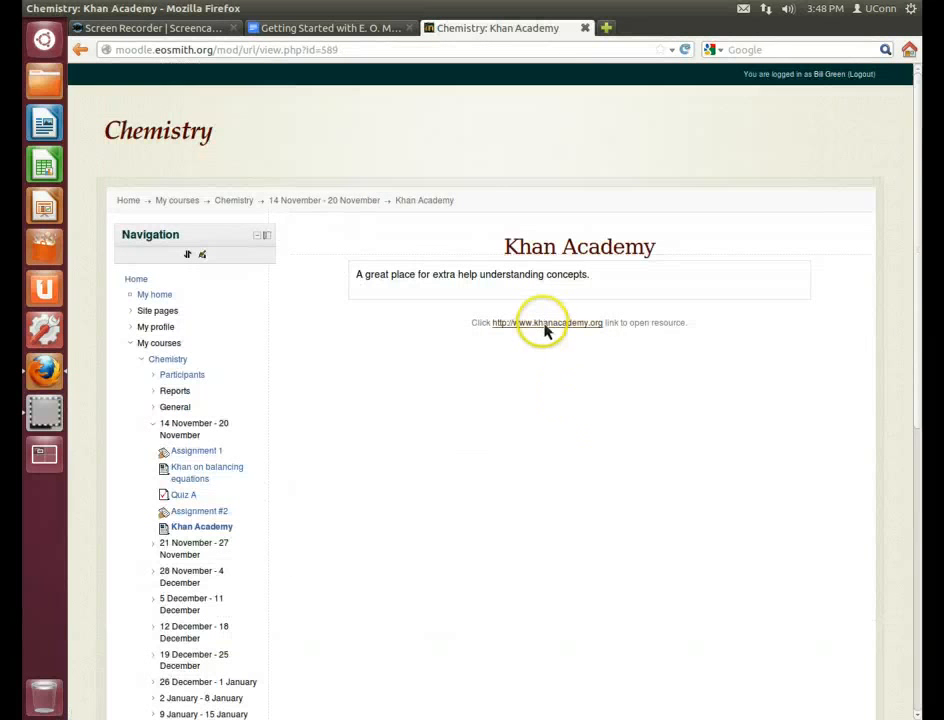
Go back via Home to the Chemistry course page, now listing the Khan Academy link
right_click(545, 330)
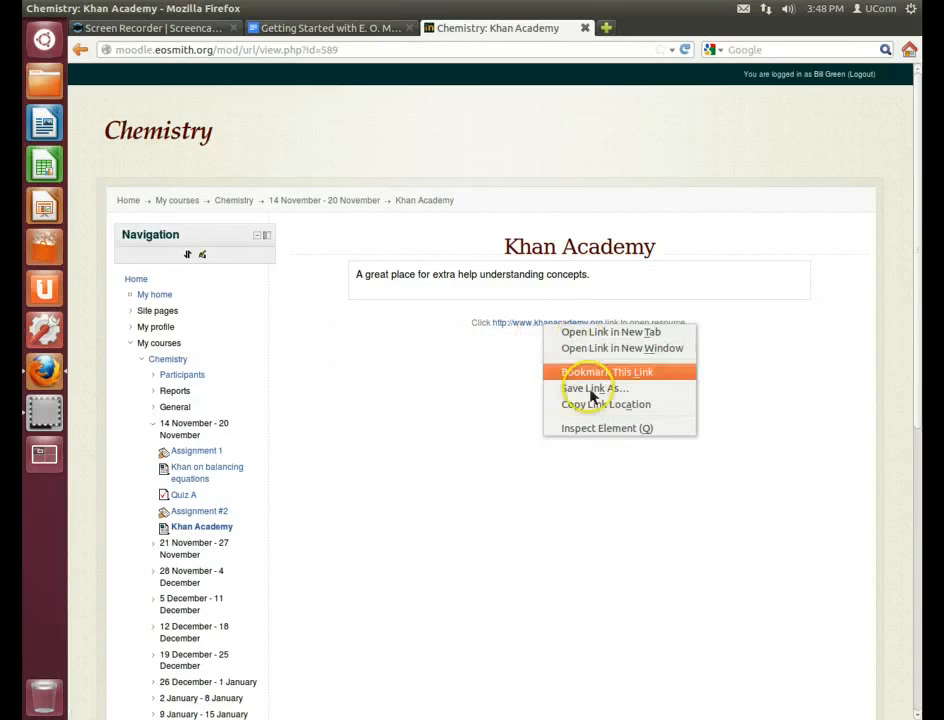
click(446, 404)
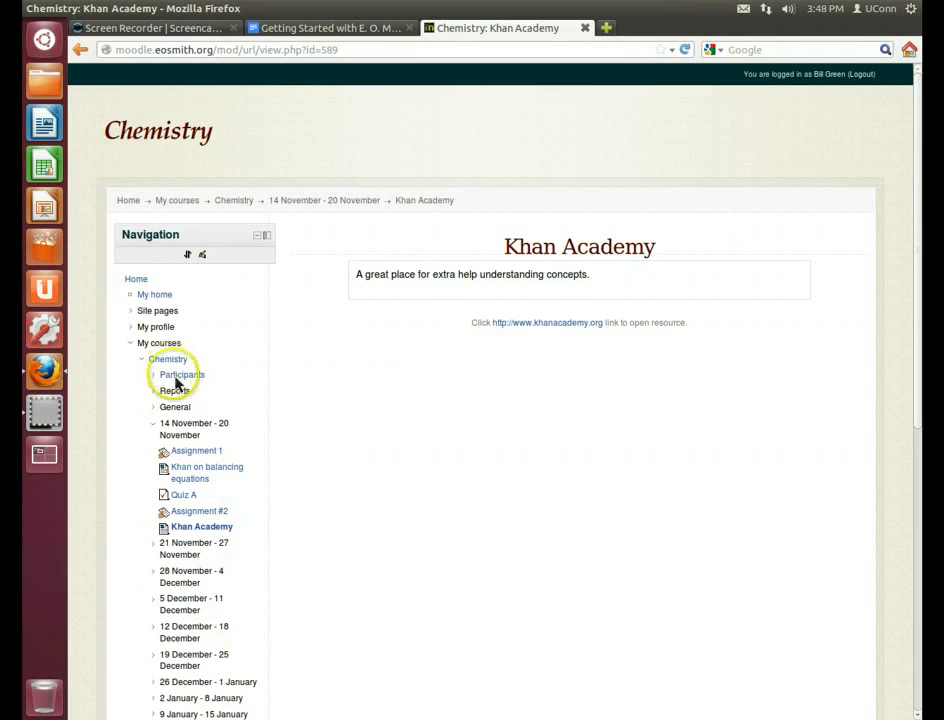
click(172, 360)
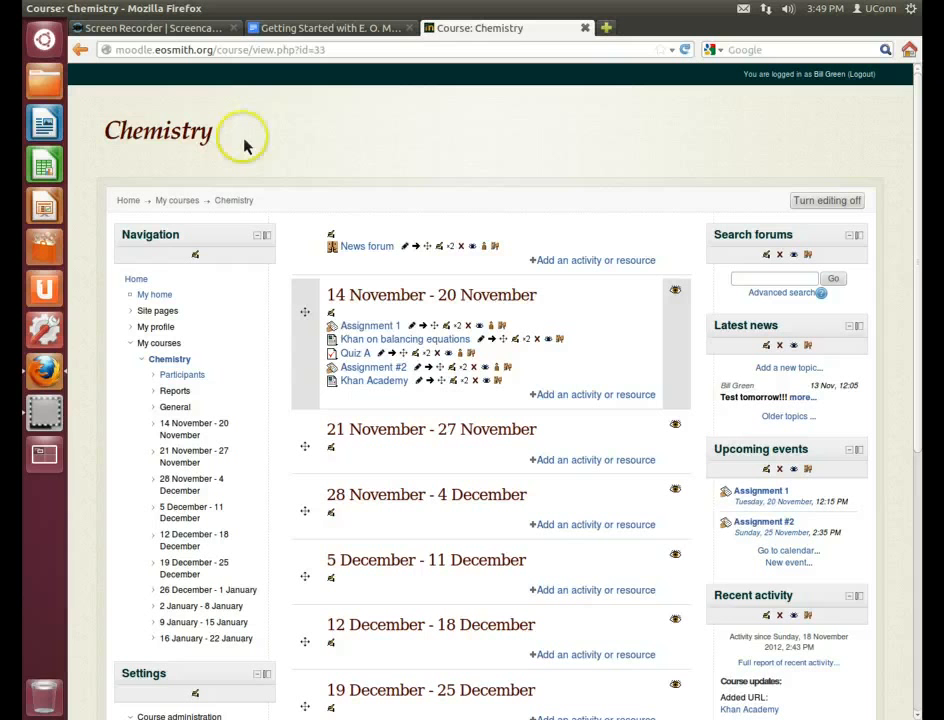
click(138, 282)
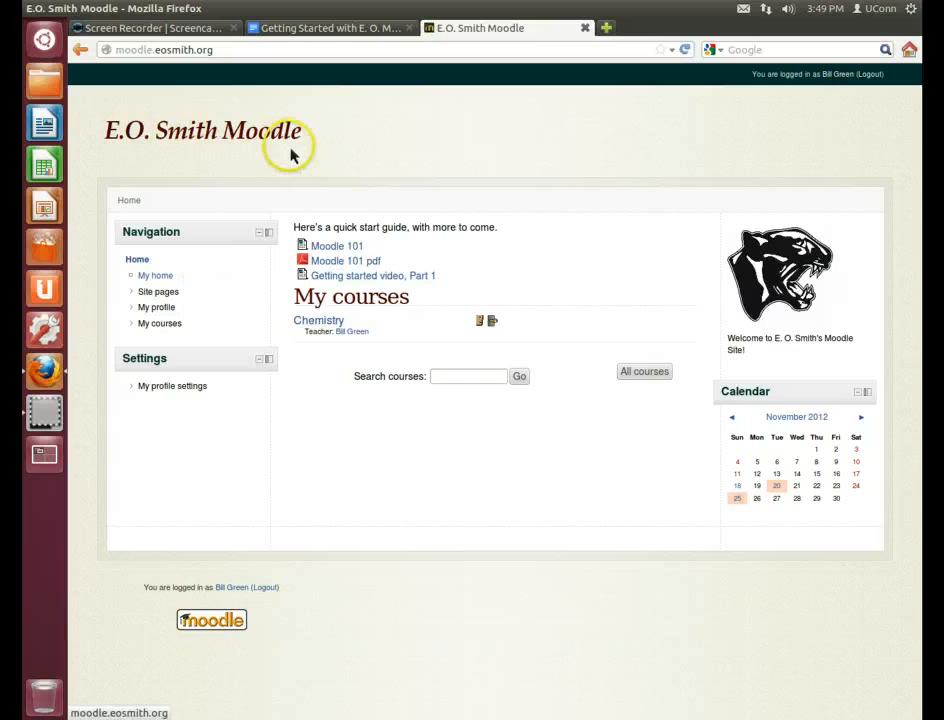
click(310, 322)
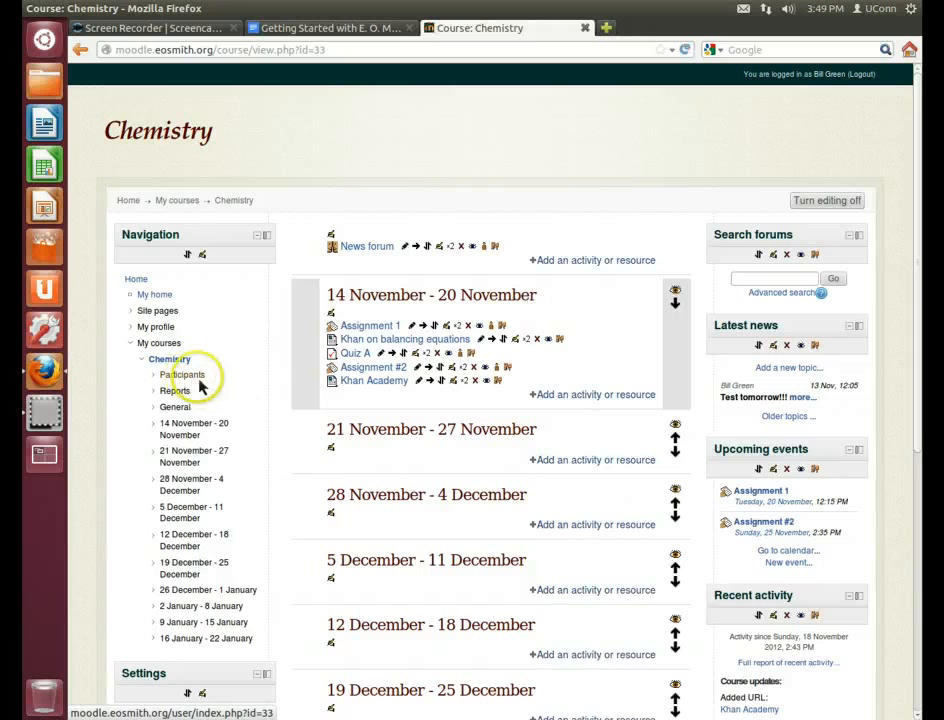
In Participants, select the second student and choose 'Send a message' for them
click(199, 381)
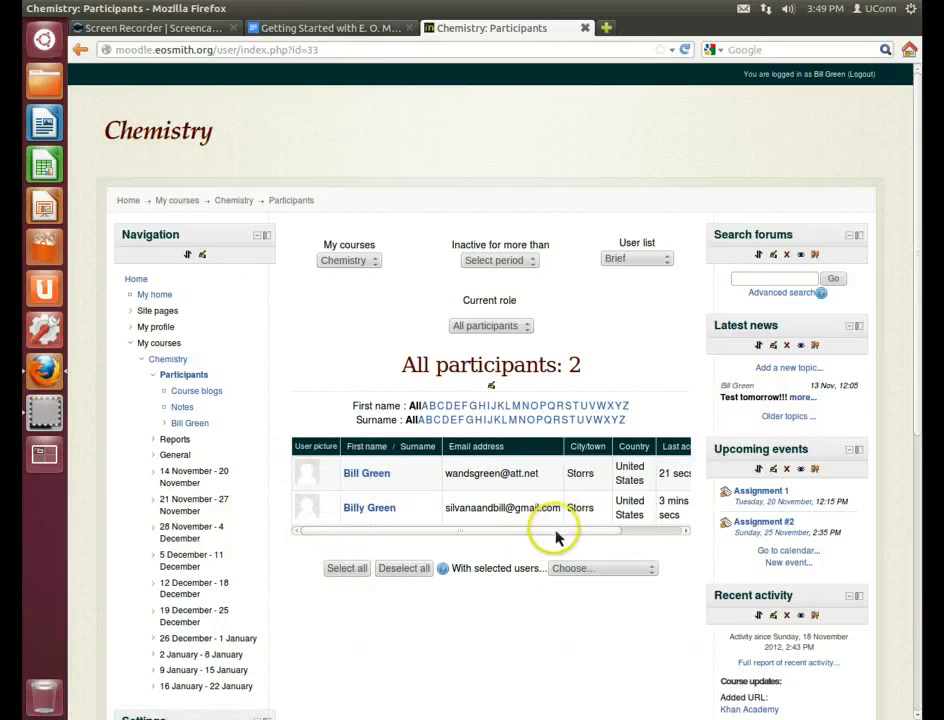
drag(558, 532, 666, 535)
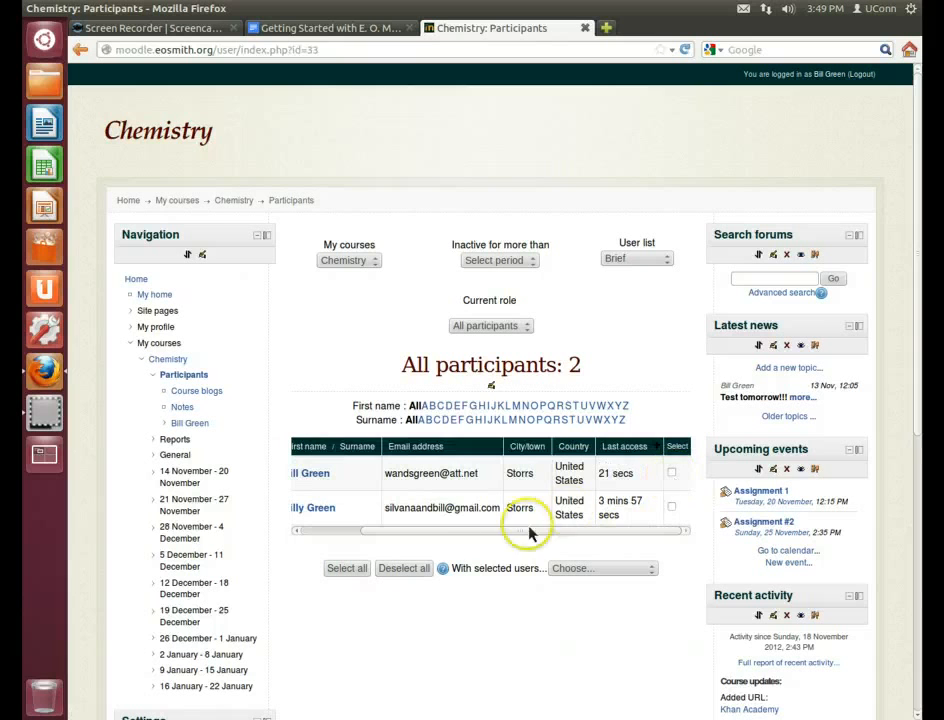
click(671, 507)
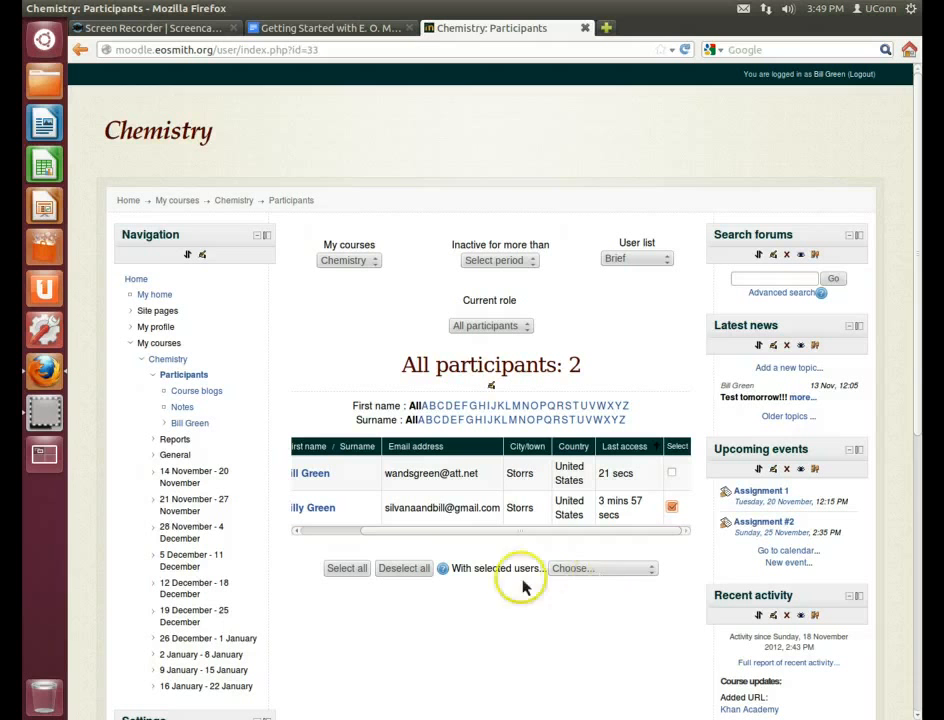
click(585, 568)
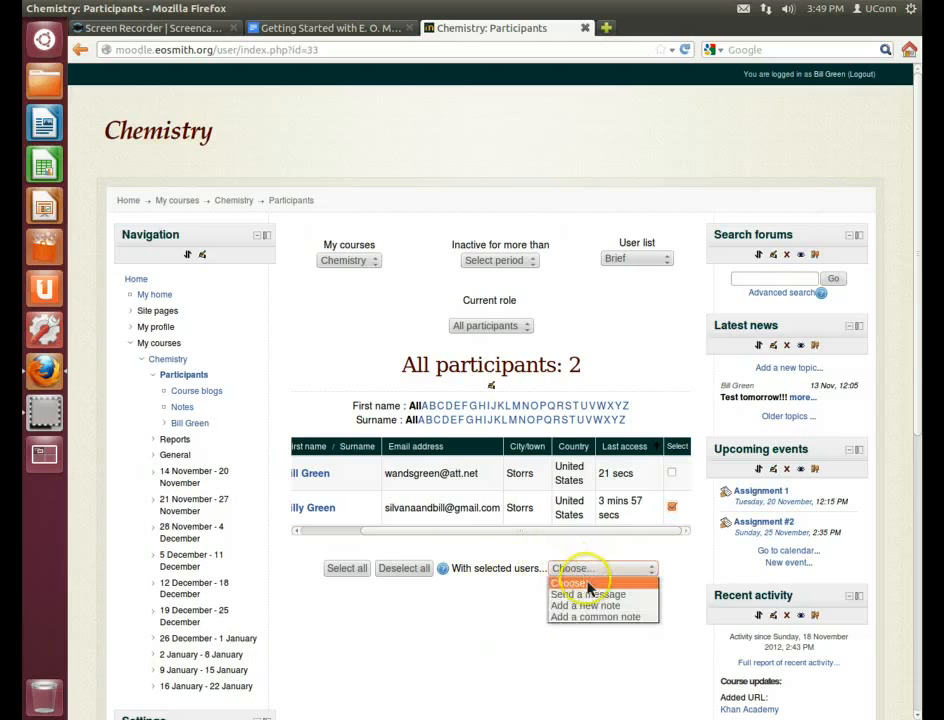
click(580, 595)
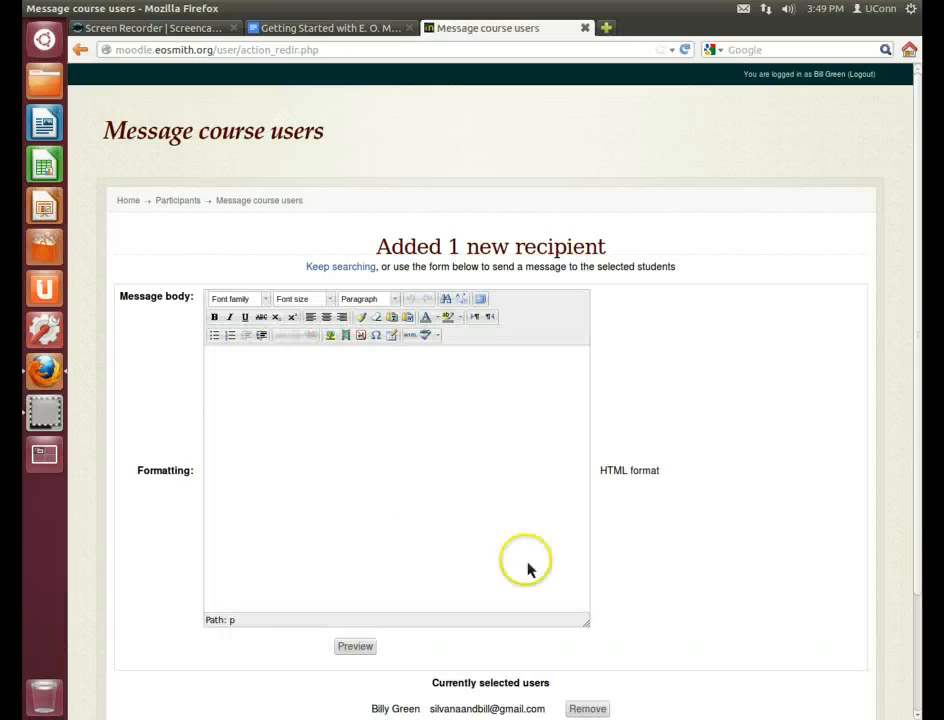
Write a note praising the student's Assignment #2 essay, preview and send it, then return to participants
click(367, 416)
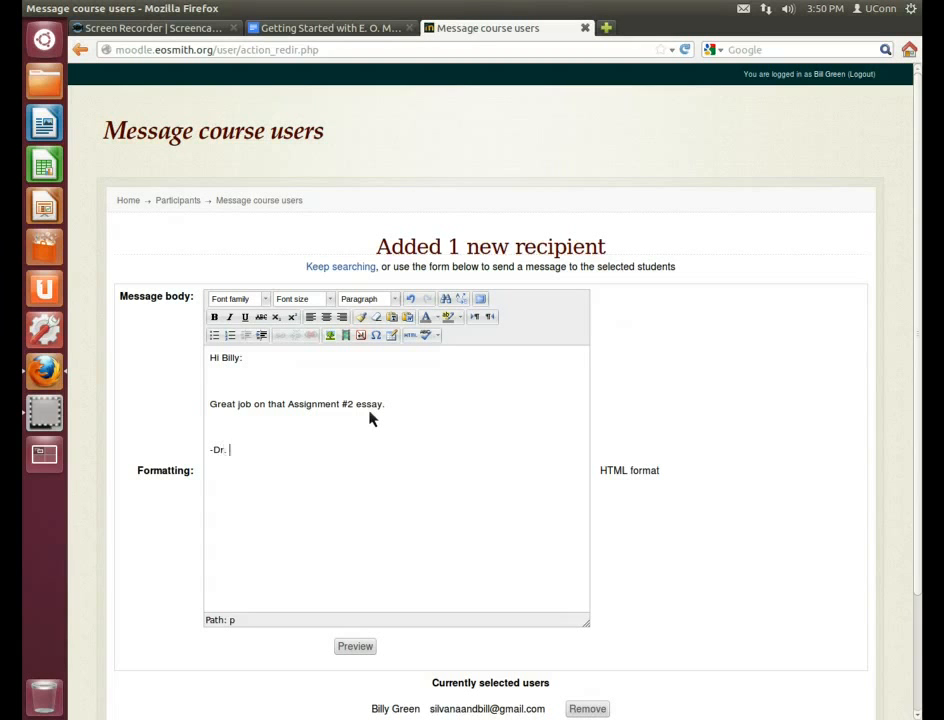
scroll(372, 578, down, 2)
click(357, 571)
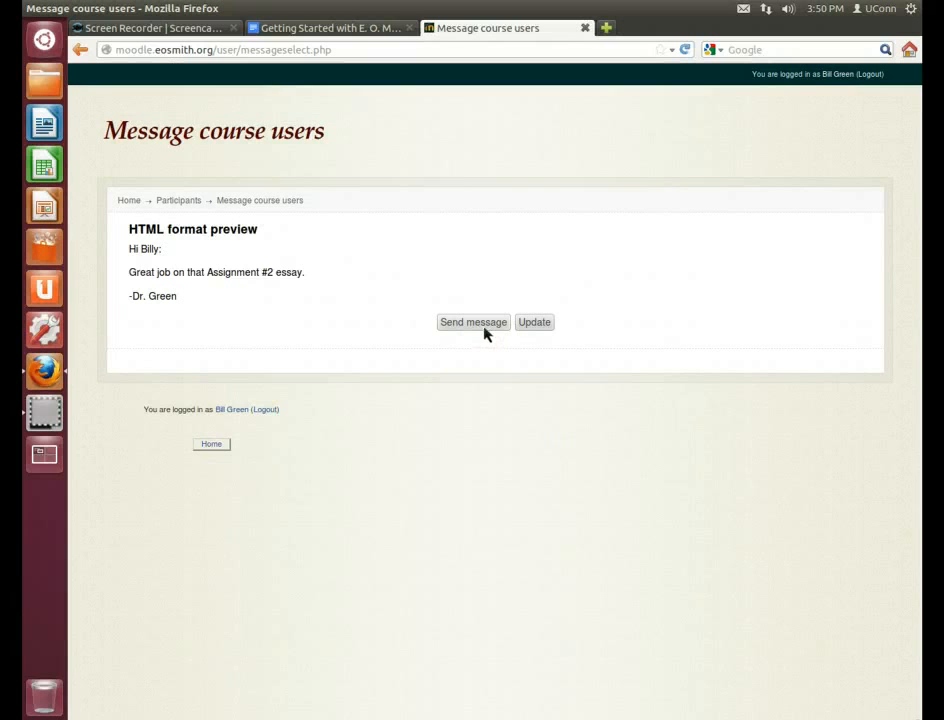
click(484, 326)
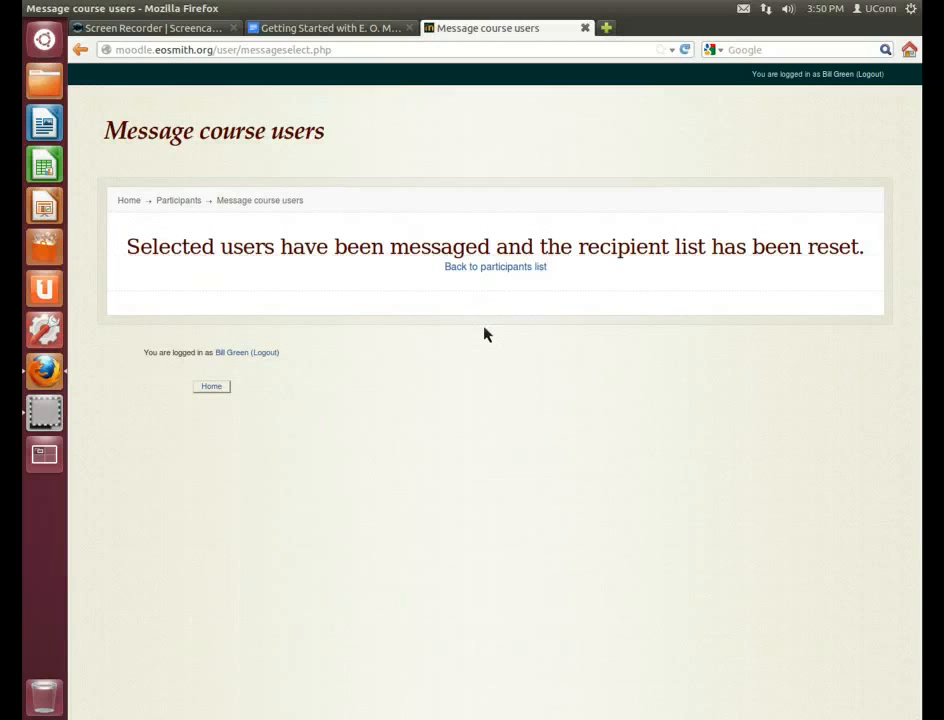
click(491, 268)
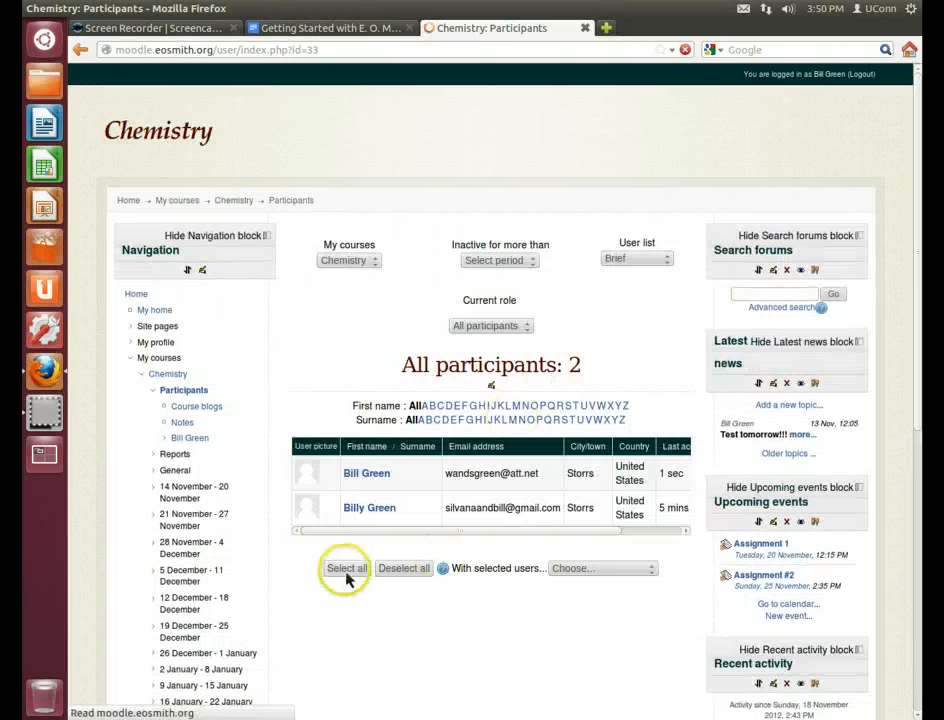
Start a new Latest news topic with the subject 'Test tomorrow'
click(346, 573)
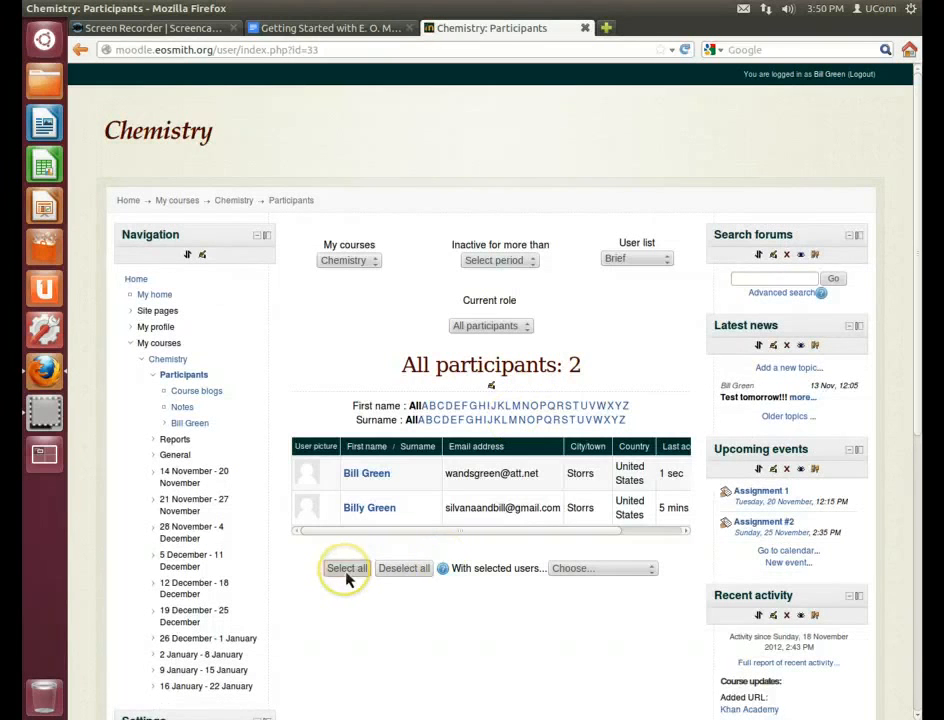
click(608, 530)
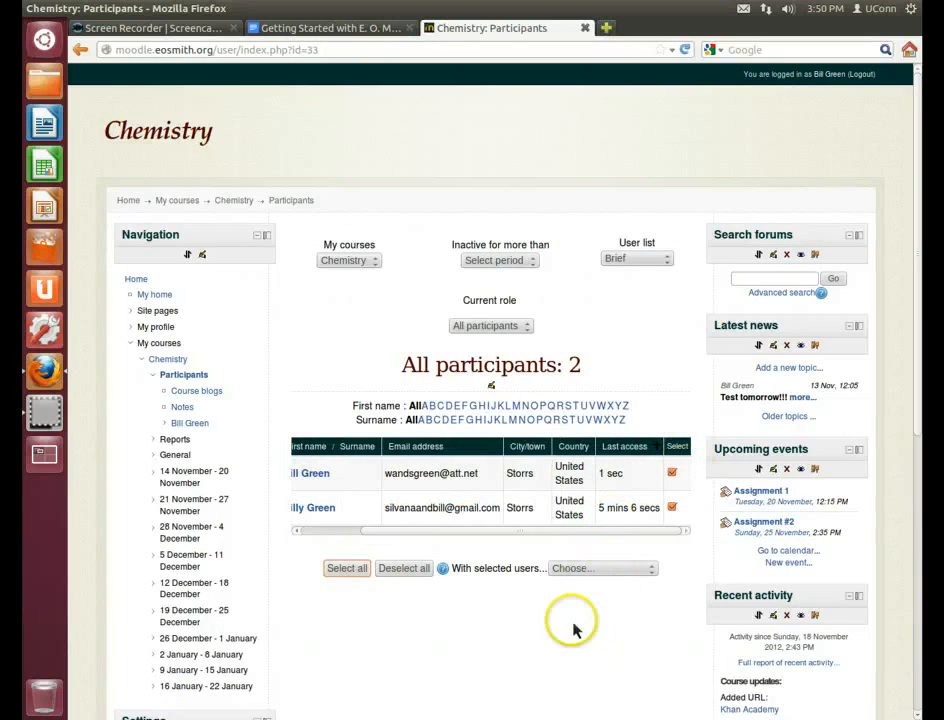
scroll(565, 628, down, 2)
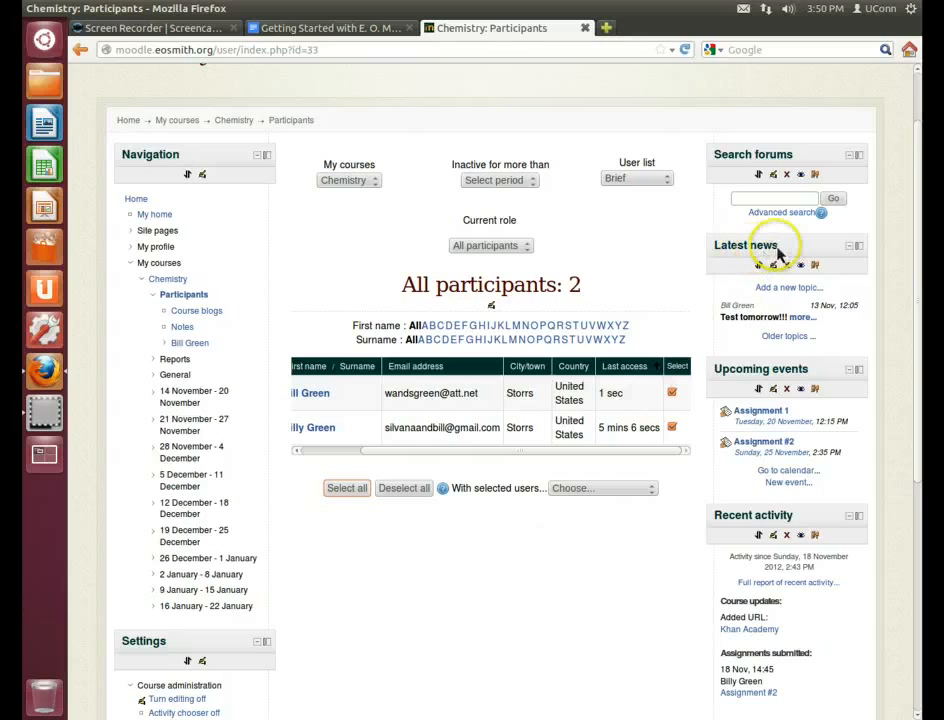
click(798, 290)
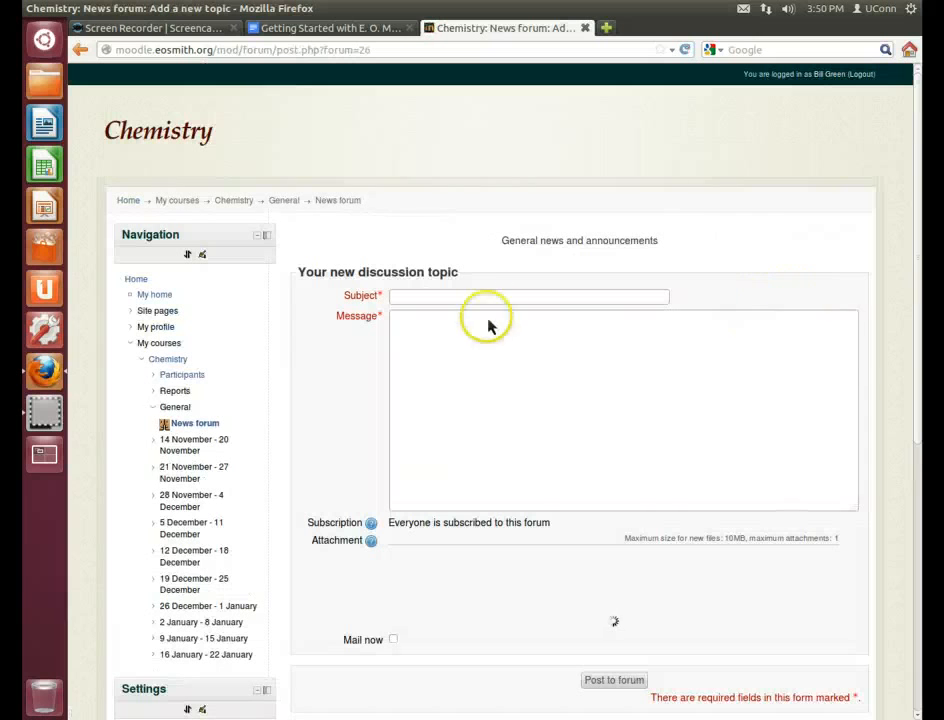
click(495, 300)
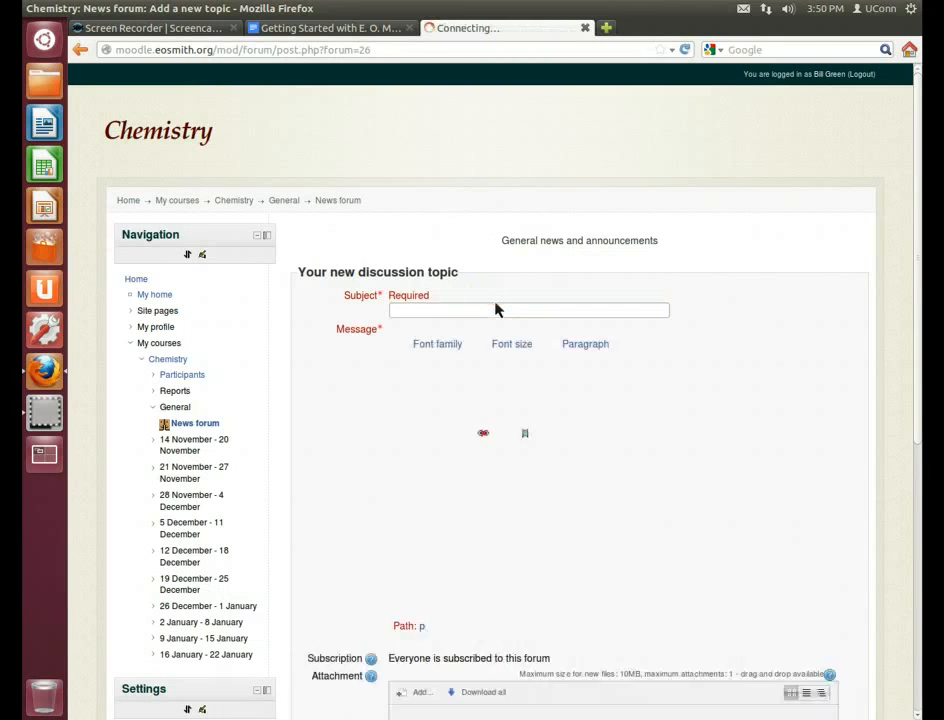
scroll(495, 310, down, 8)
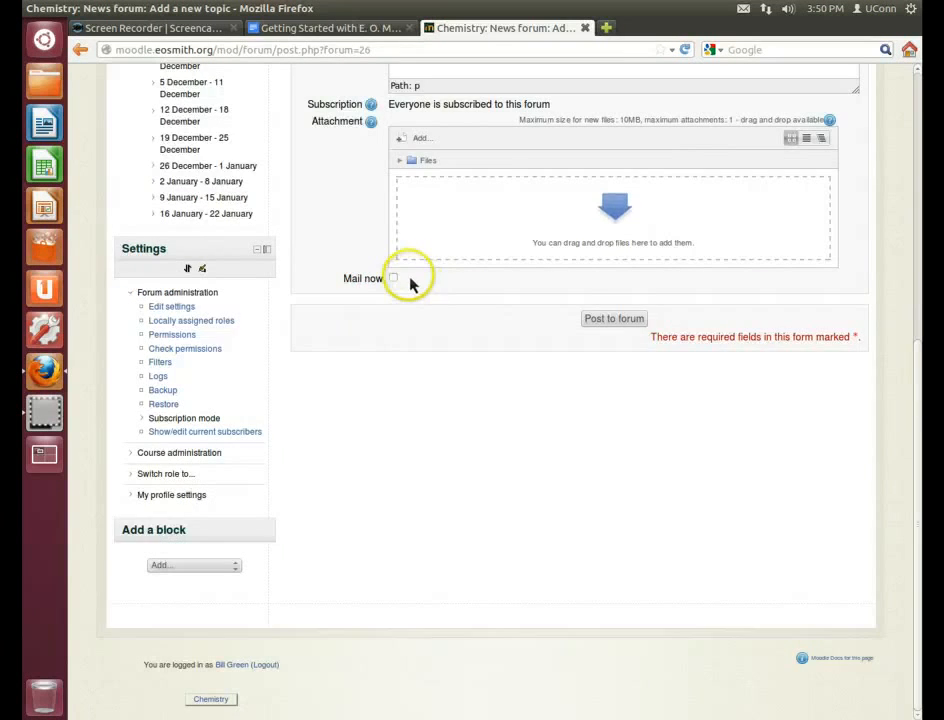
scroll(405, 280, up, 3)
scroll(410, 265, up, 5)
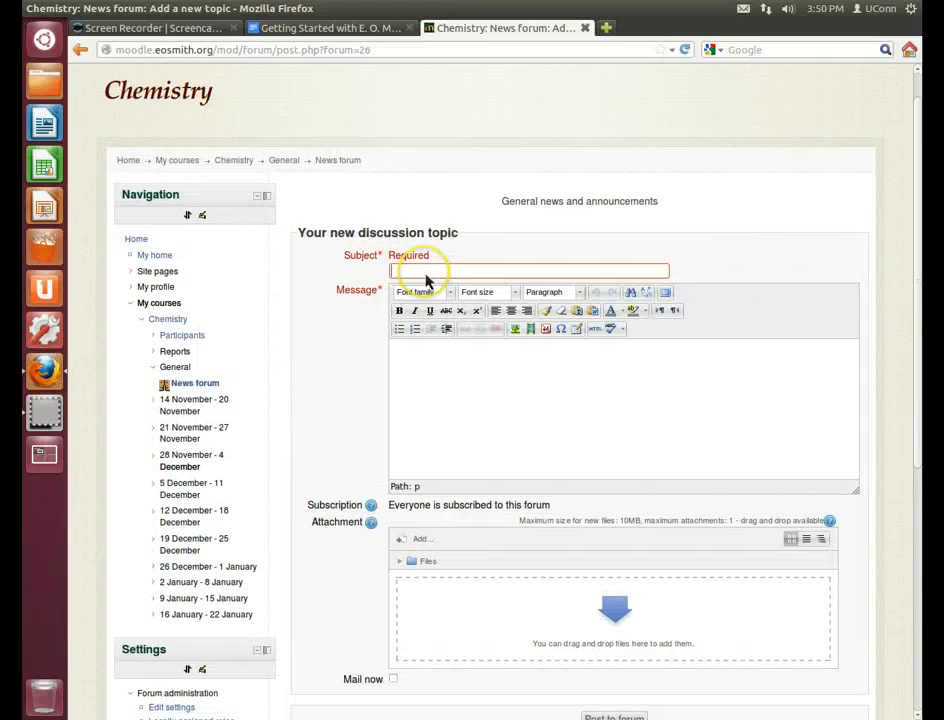
text(tomorrow)
Set the message to 'Don't forget the test!!!', tick Mail now, and post it to the forum
click(482, 352)
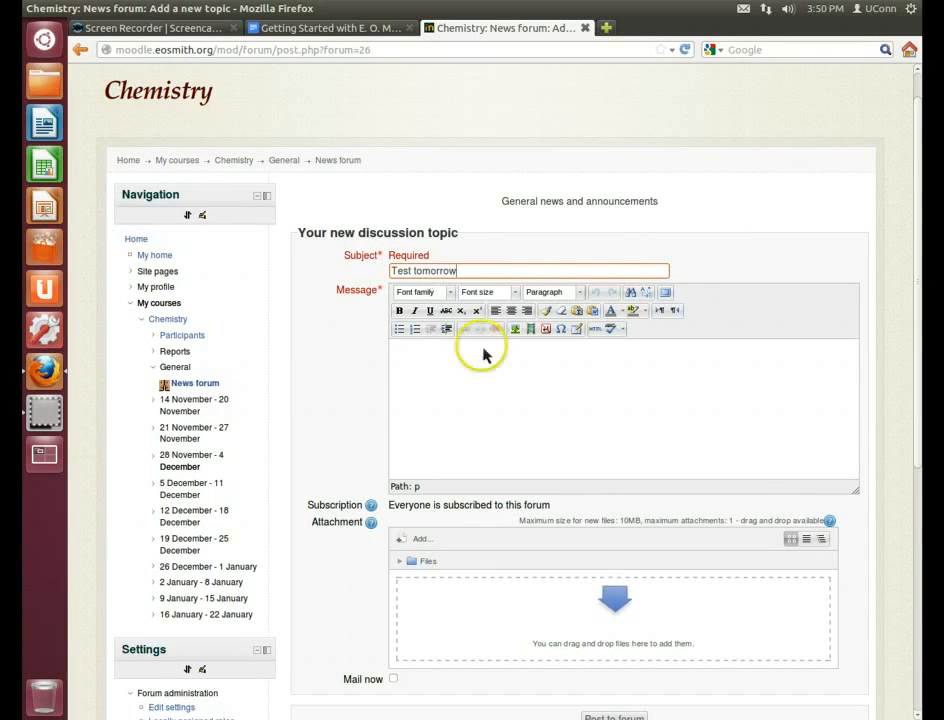
text(test t)
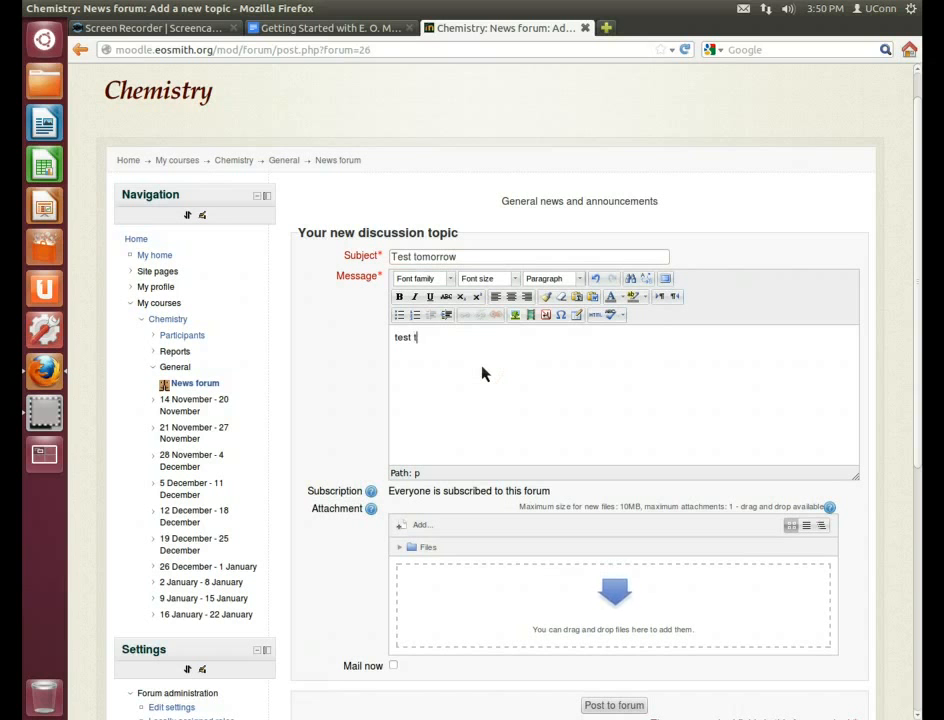
text(opic.)
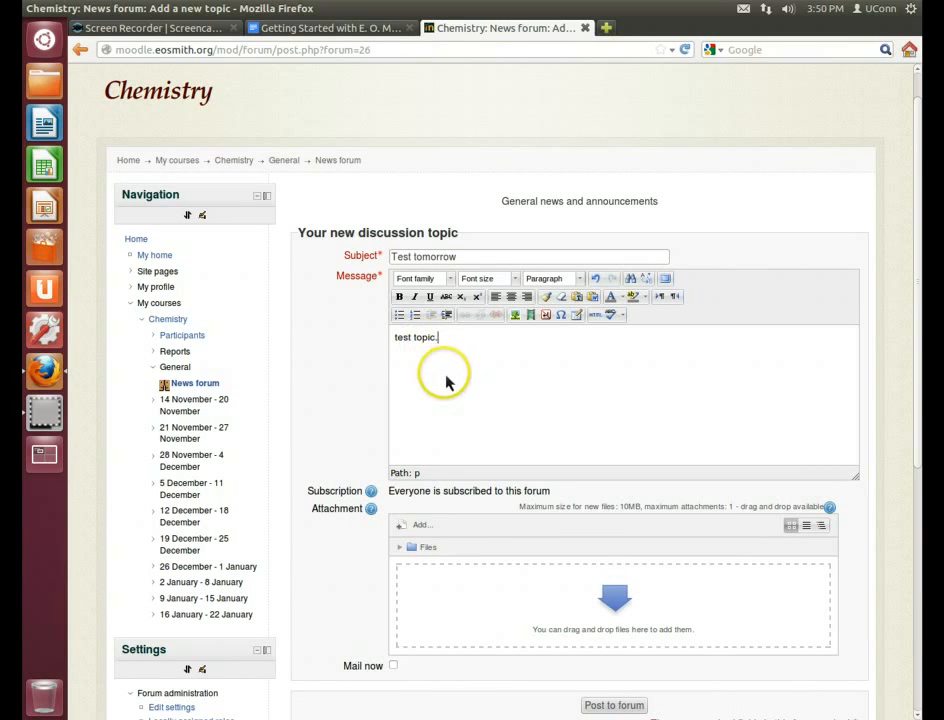
drag(455, 342, 371, 341)
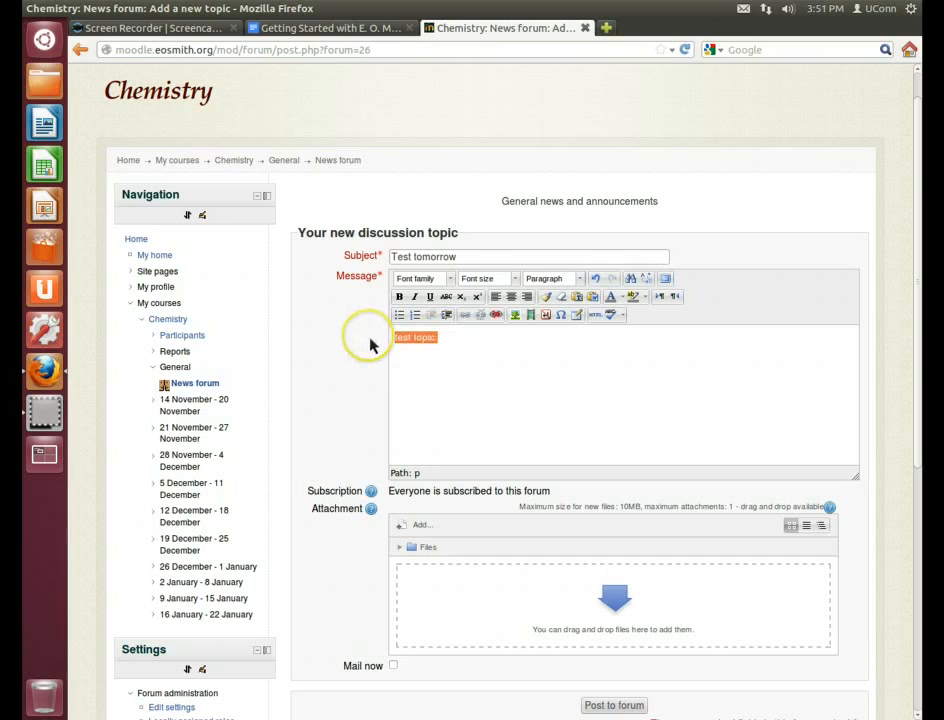
text(Don't forg)
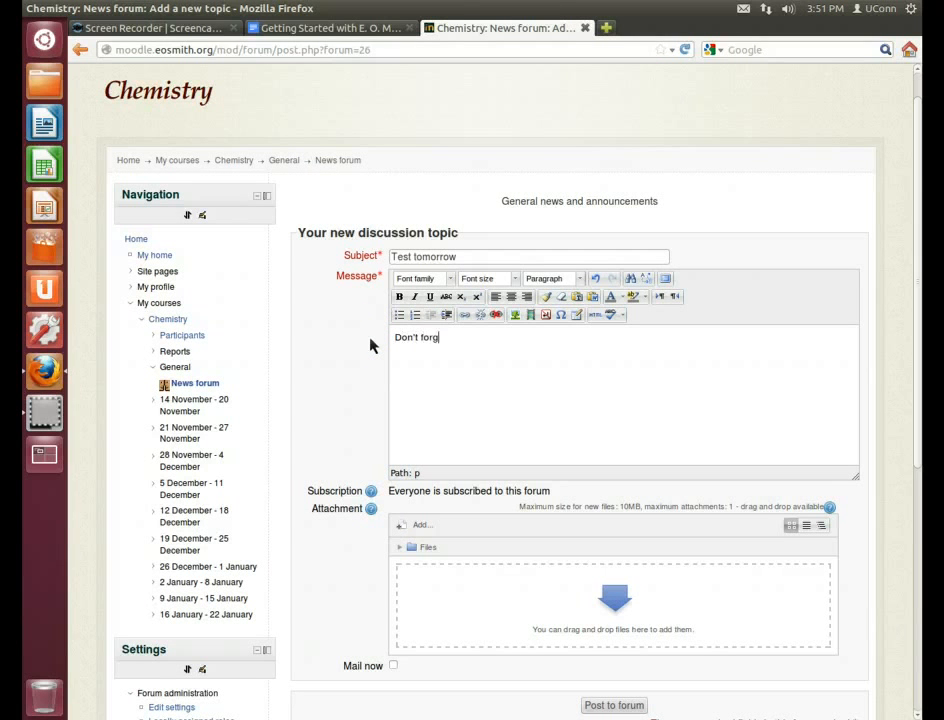
text(et the test!!!)
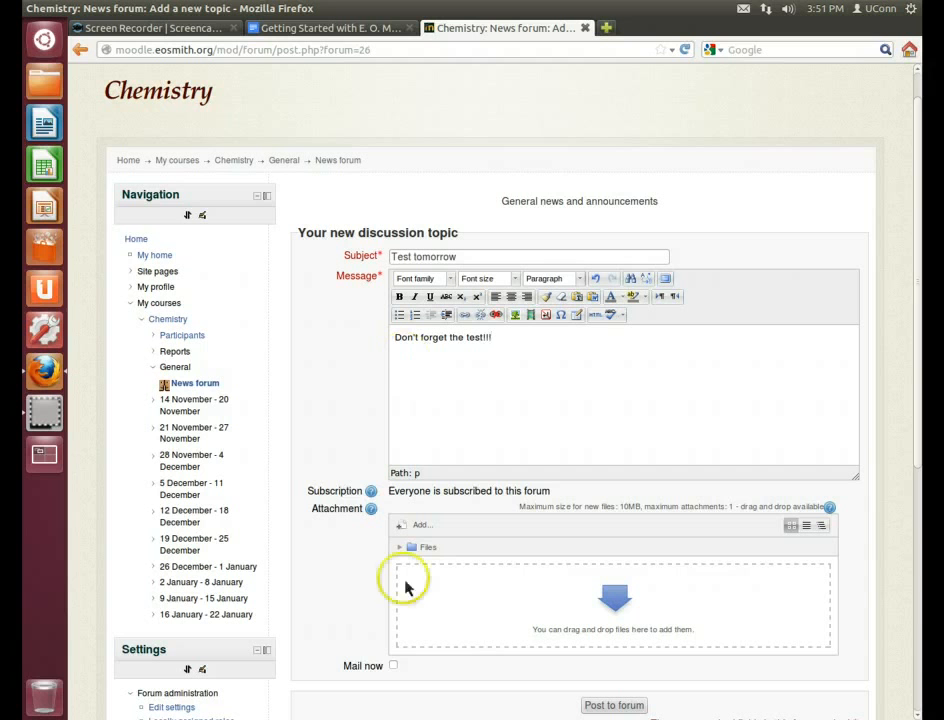
click(393, 666)
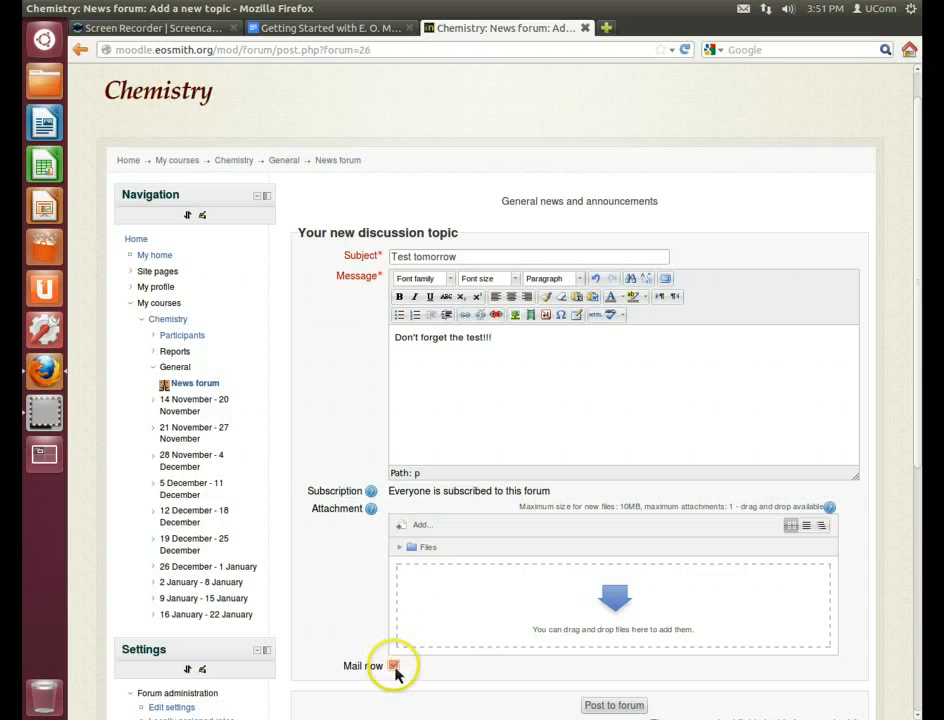
scroll(445, 668, down, 3)
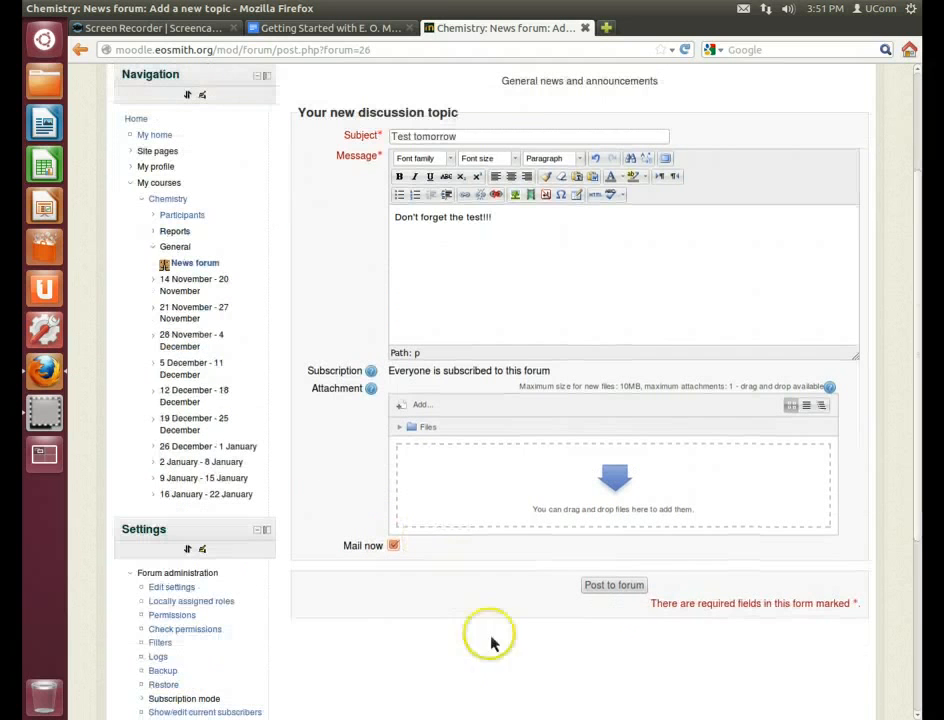
click(614, 586)
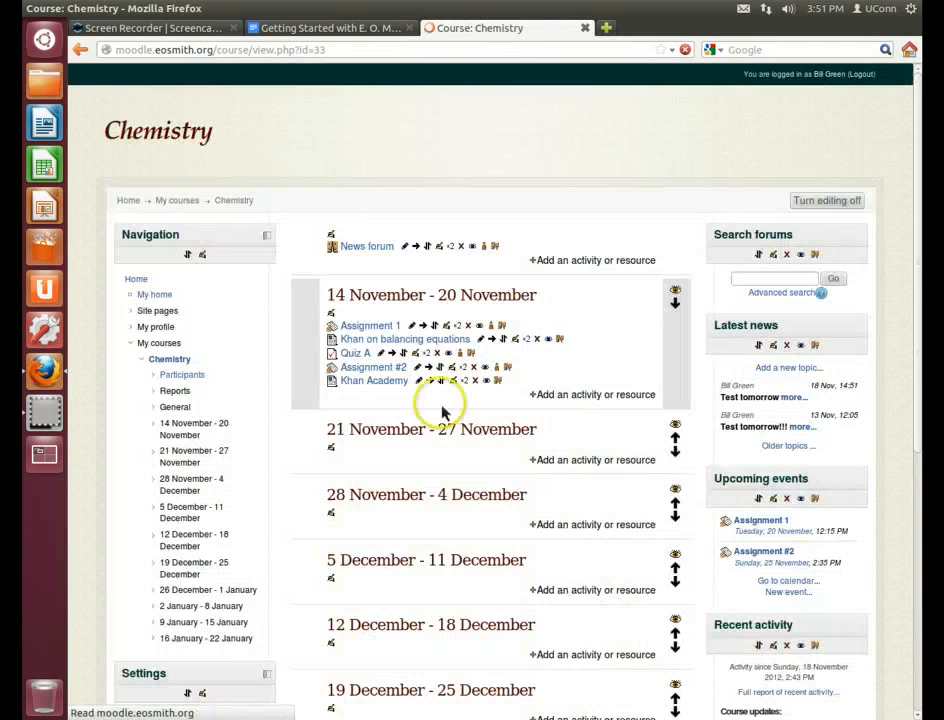
Check the Google Docs quick start guide, then return to the Chemistry course in Moodle
click(335, 32)
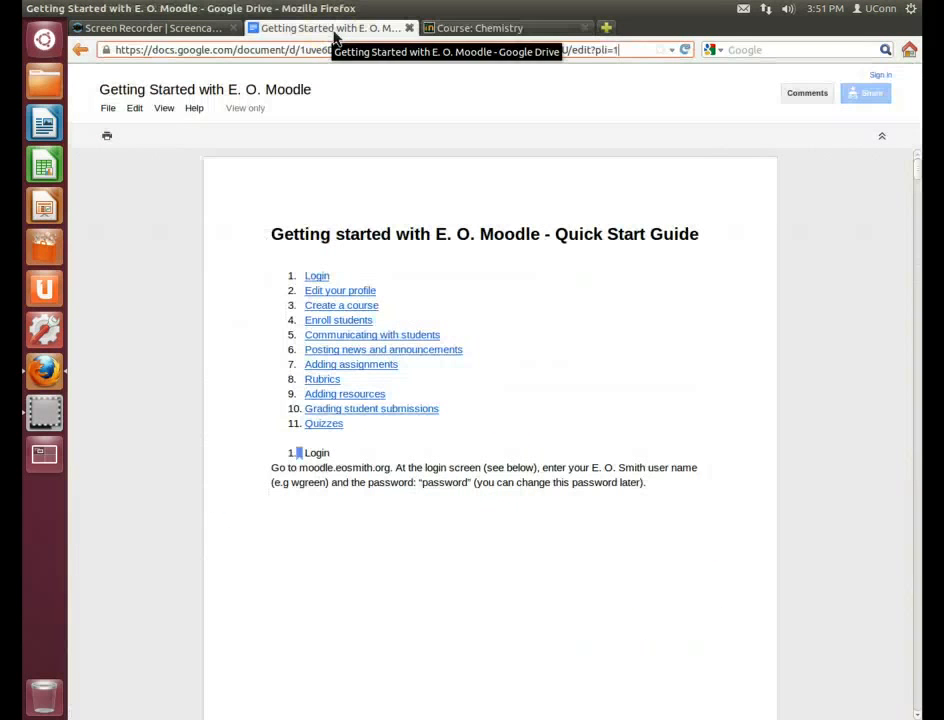
click(500, 30)
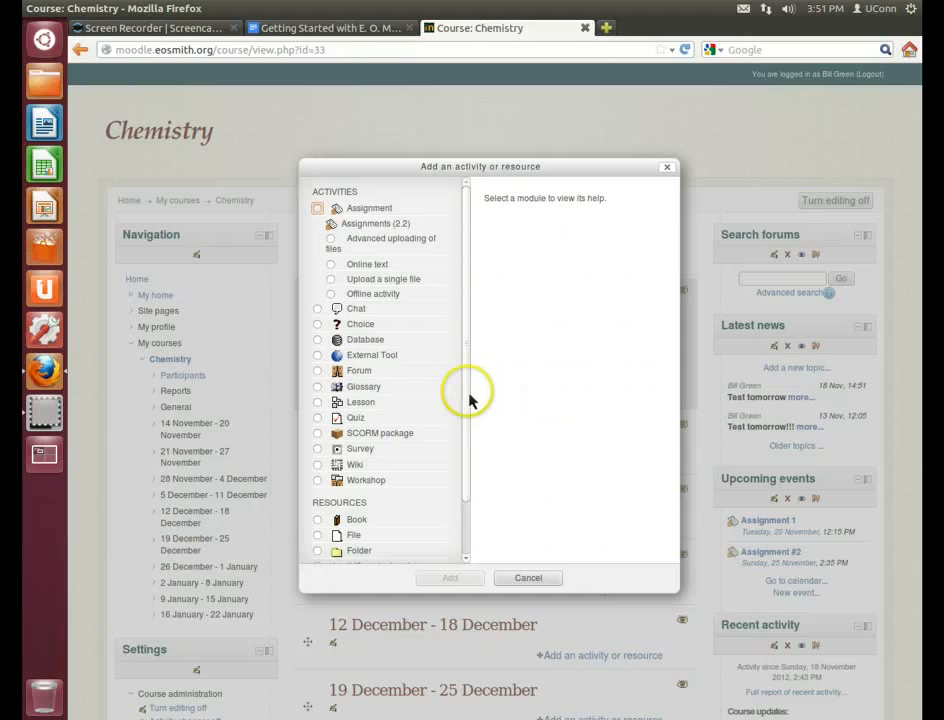
Pick Quiz in the activity chooser and add it to the Chemistry course
drag(467, 395, 450, 380)
click(325, 420)
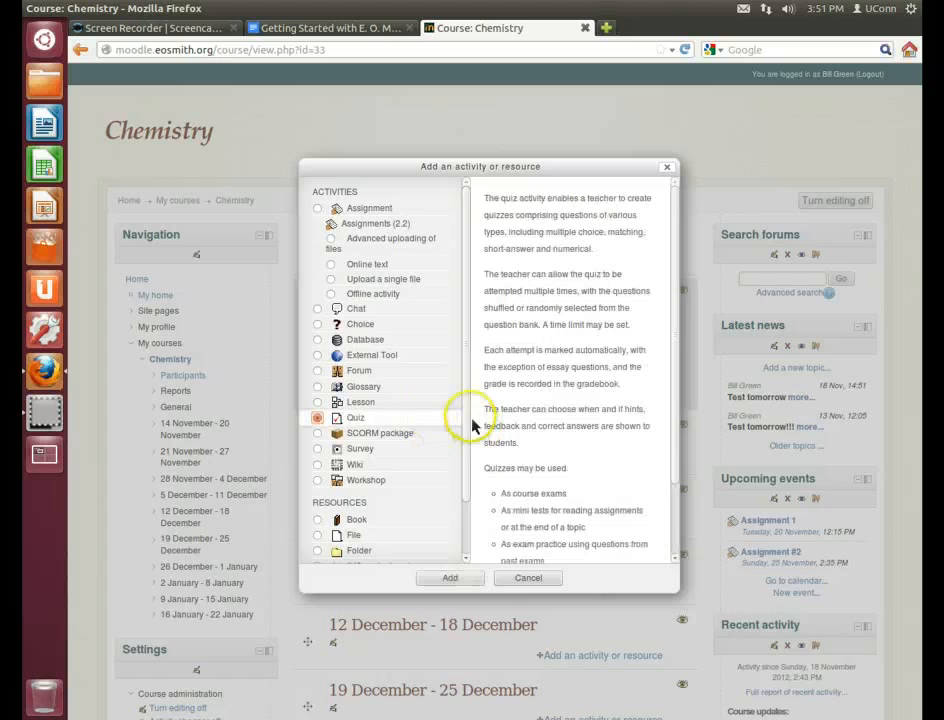
click(465, 582)
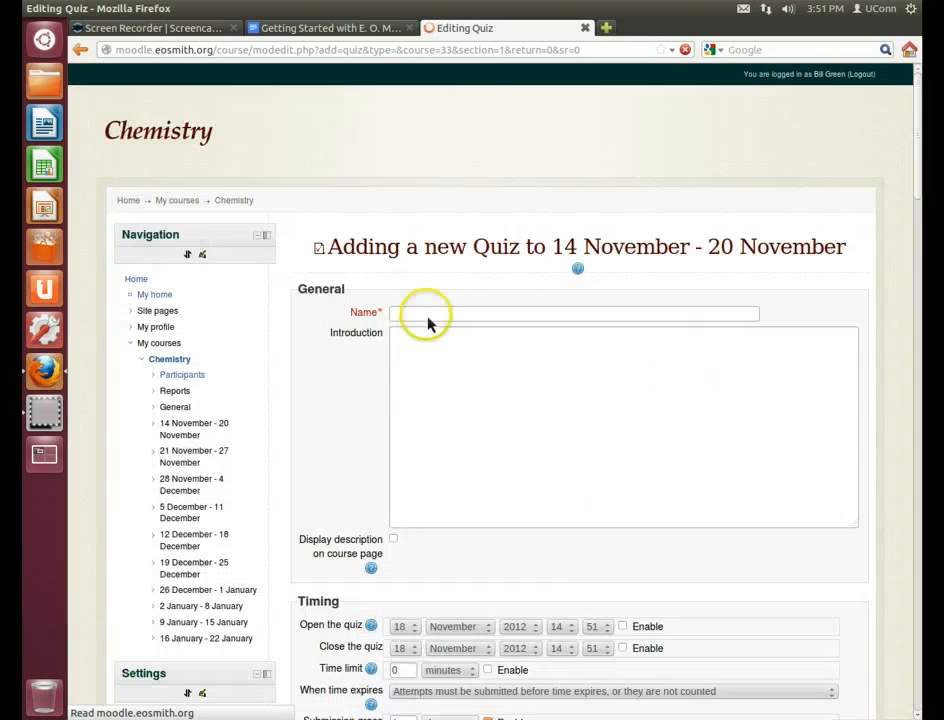
Name the quiz 'Quiz #2' and enable both its open and close times
click(427, 317)
text(Qu)
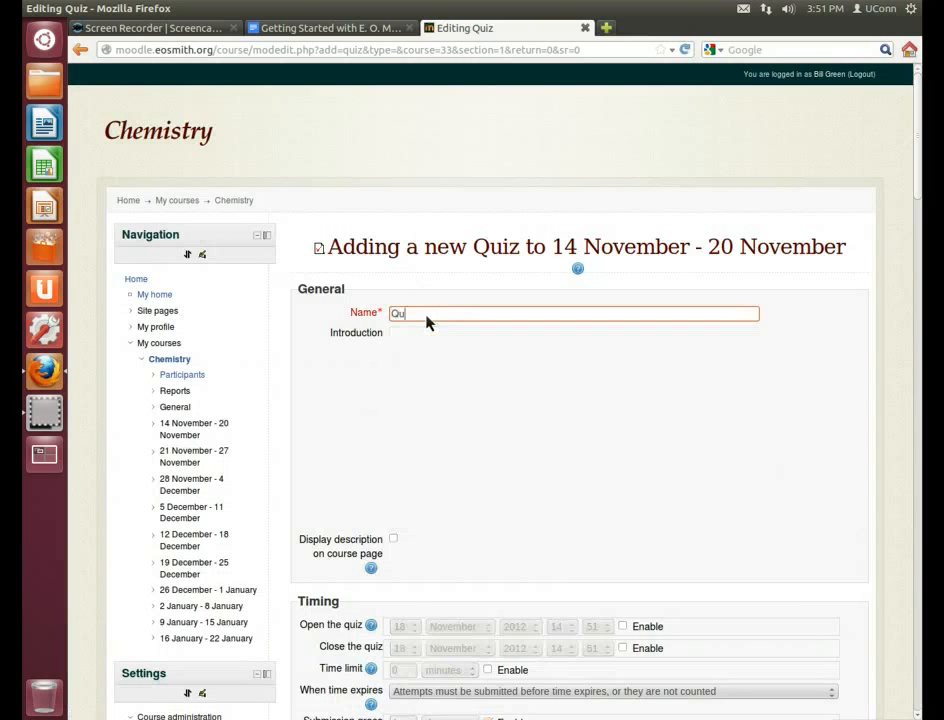
text(iz #2)
click(440, 405)
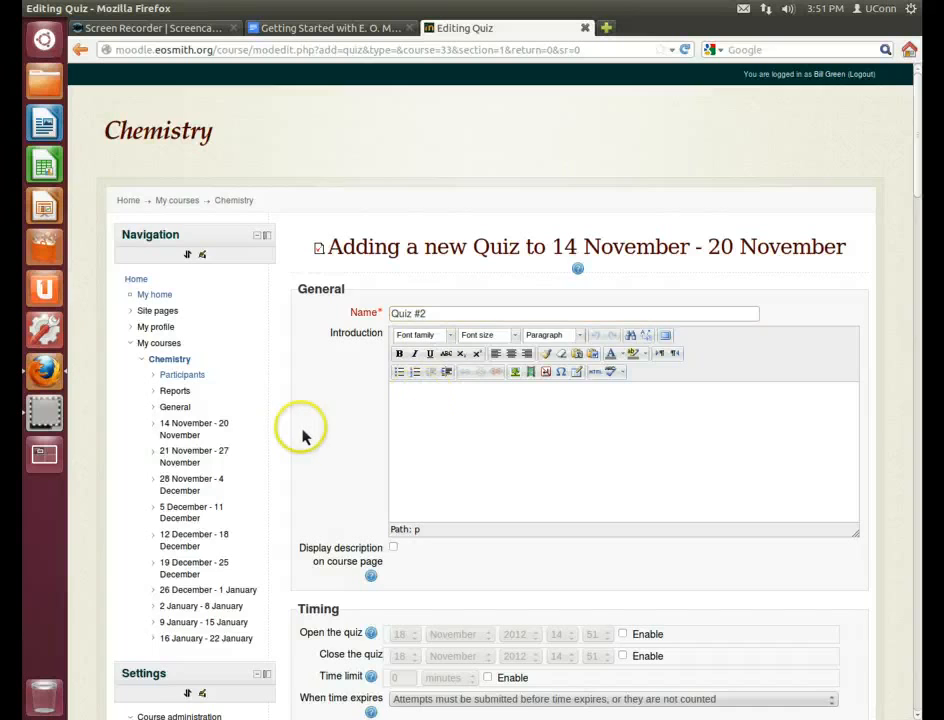
scroll(301, 436, down, 2)
scroll(338, 447, down, 3)
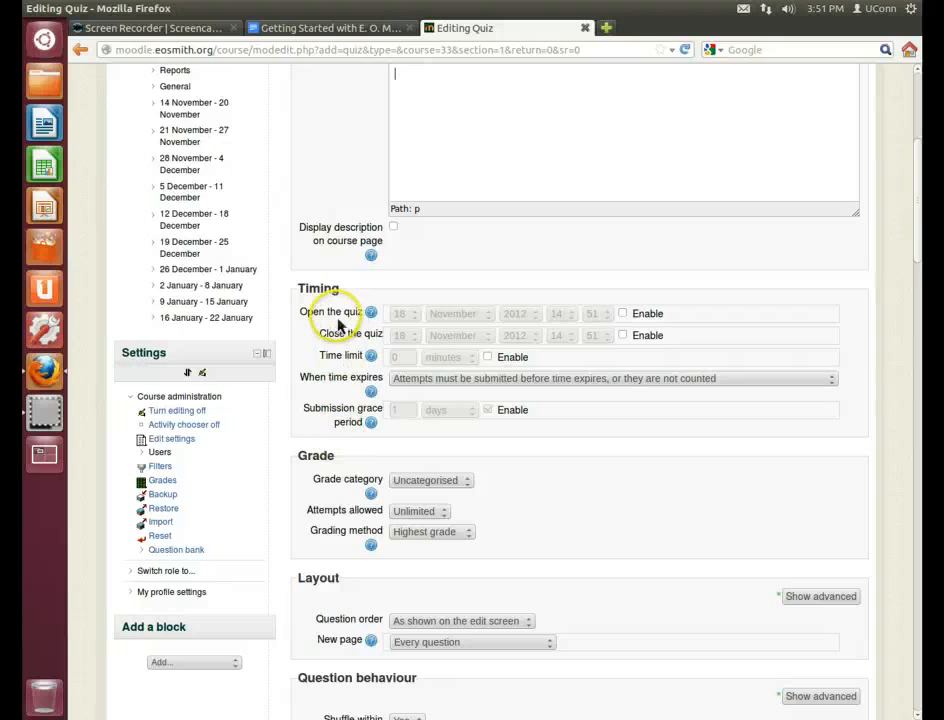
click(623, 315)
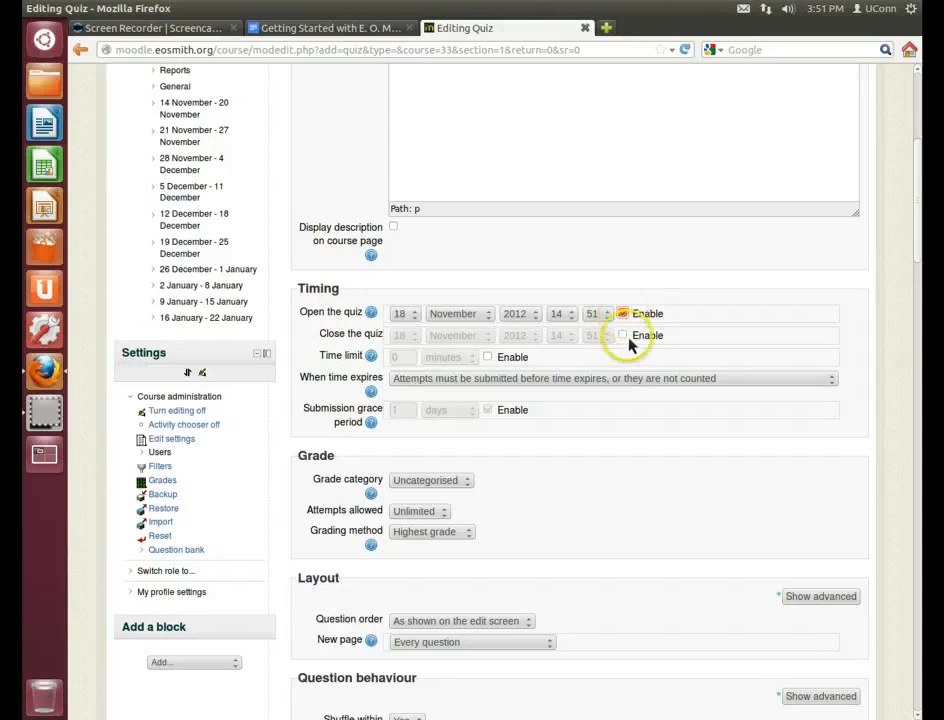
click(623, 336)
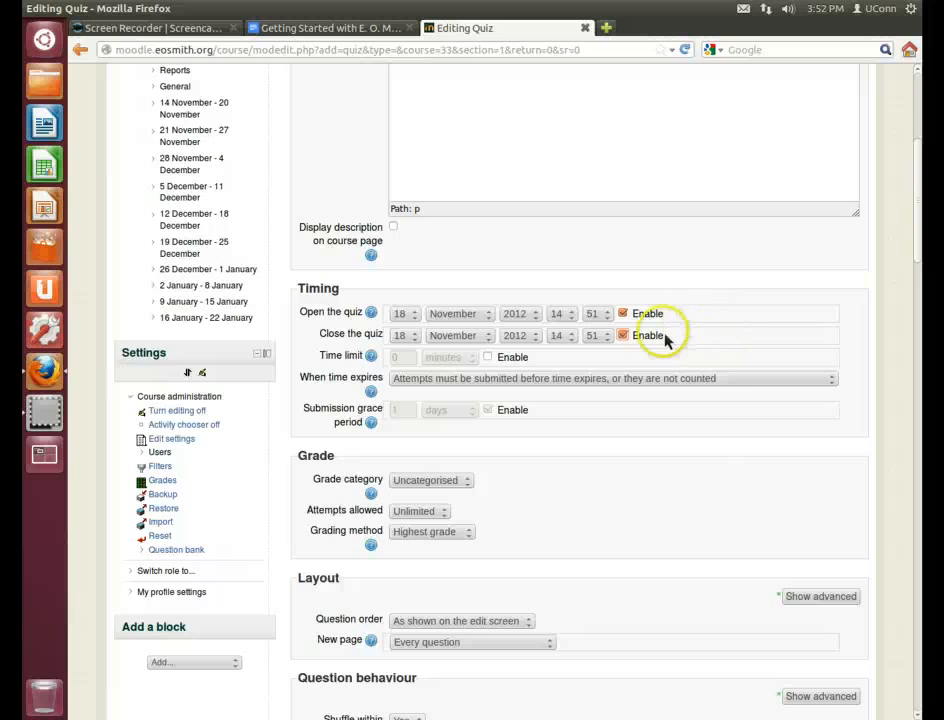
Review the grade settings, keeping Attempts allowed at Unlimited and Grading method at Highest grade
scroll(580, 493, down, 2)
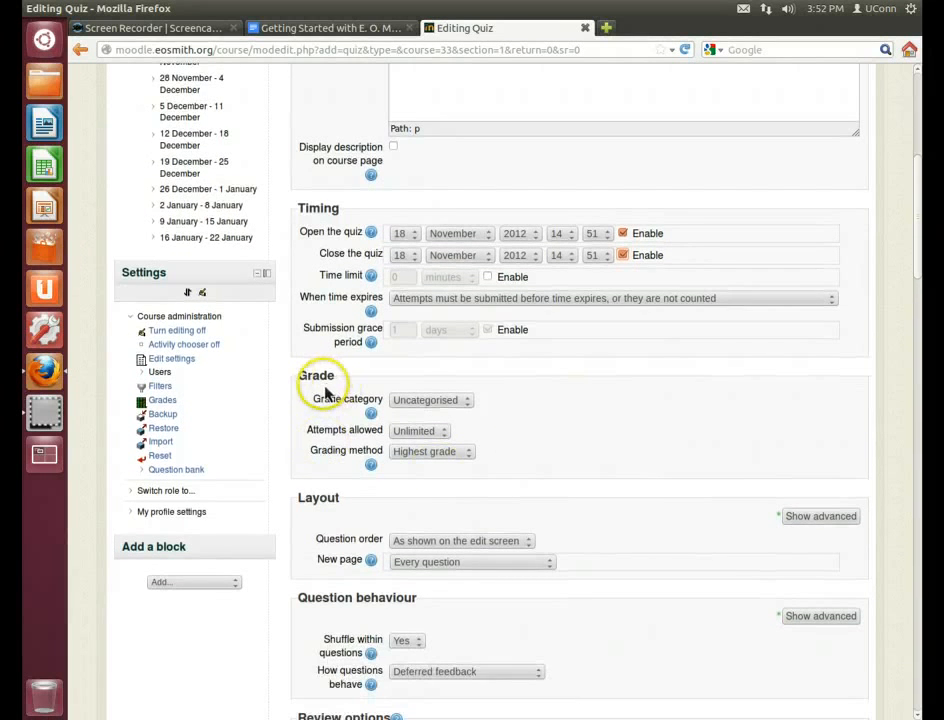
click(407, 410)
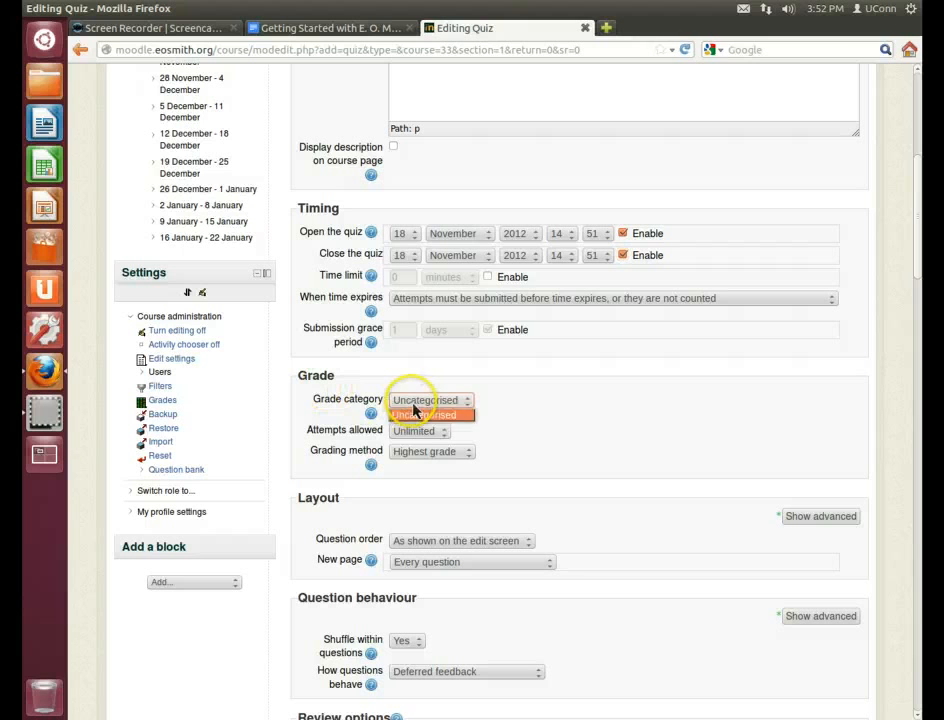
click(412, 416)
click(418, 433)
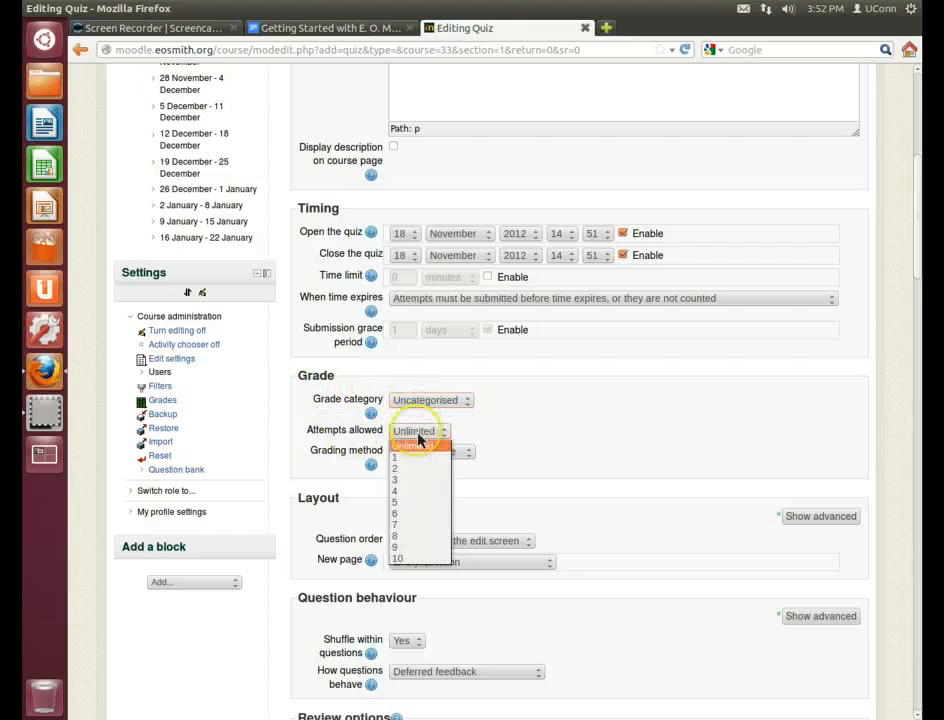
click(410, 452)
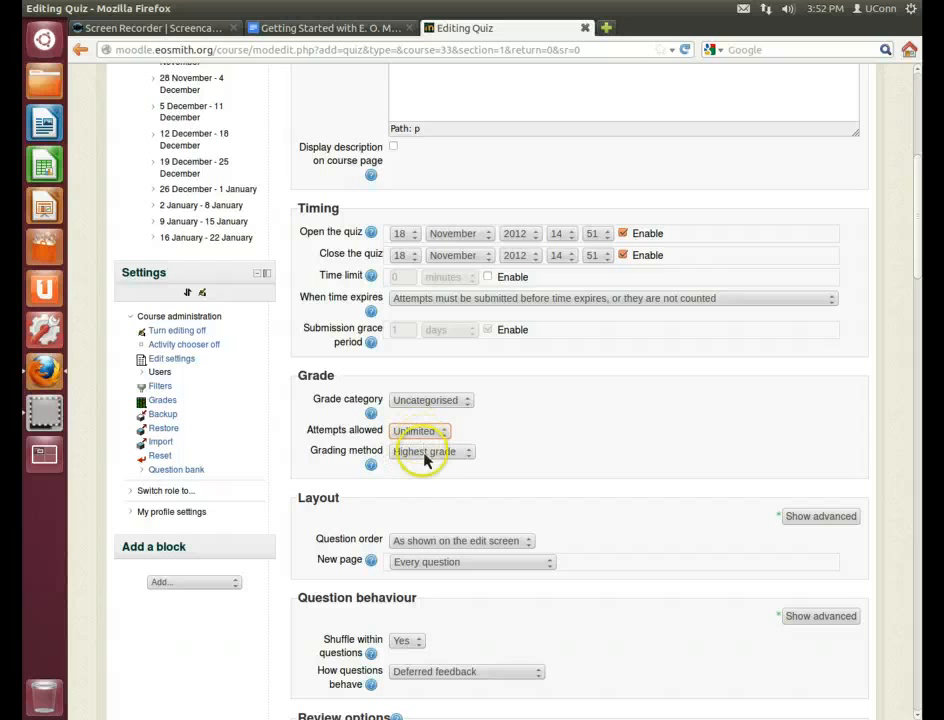
scroll(530, 468, down, 2)
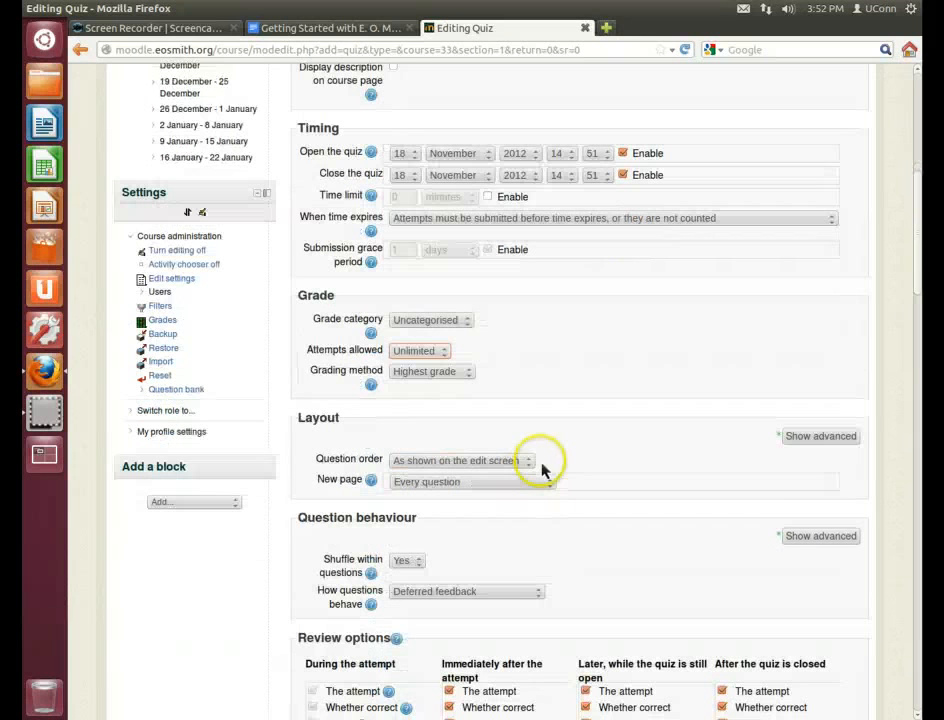
click(424, 376)
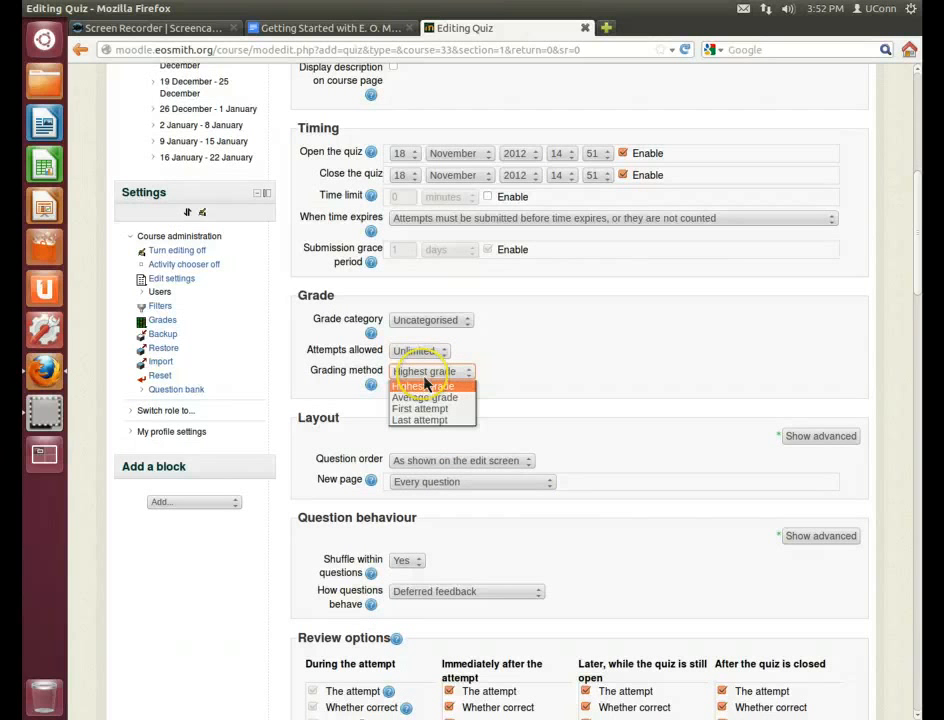
click(424, 384)
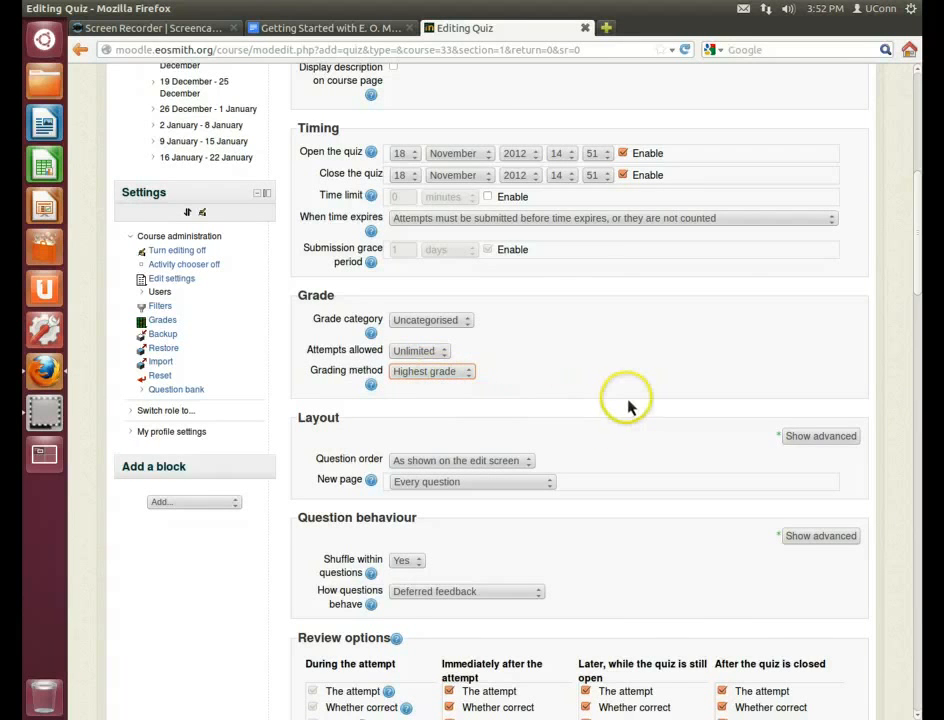
Set the Layout question order to Shuffled randomly
scroll(628, 405, down, 3)
scroll(626, 404, down, 2)
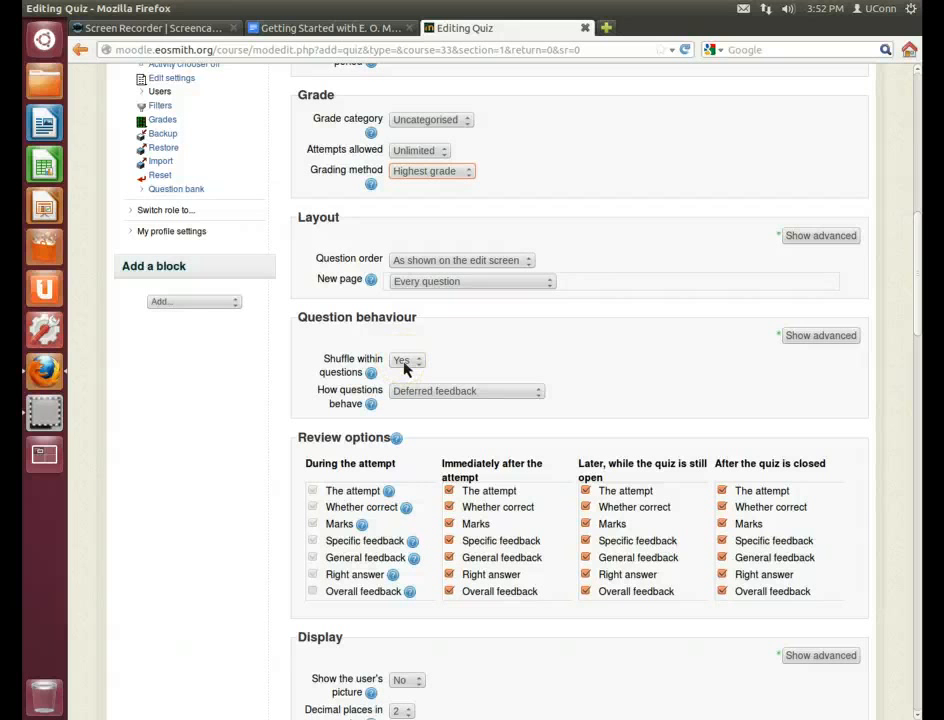
click(412, 262)
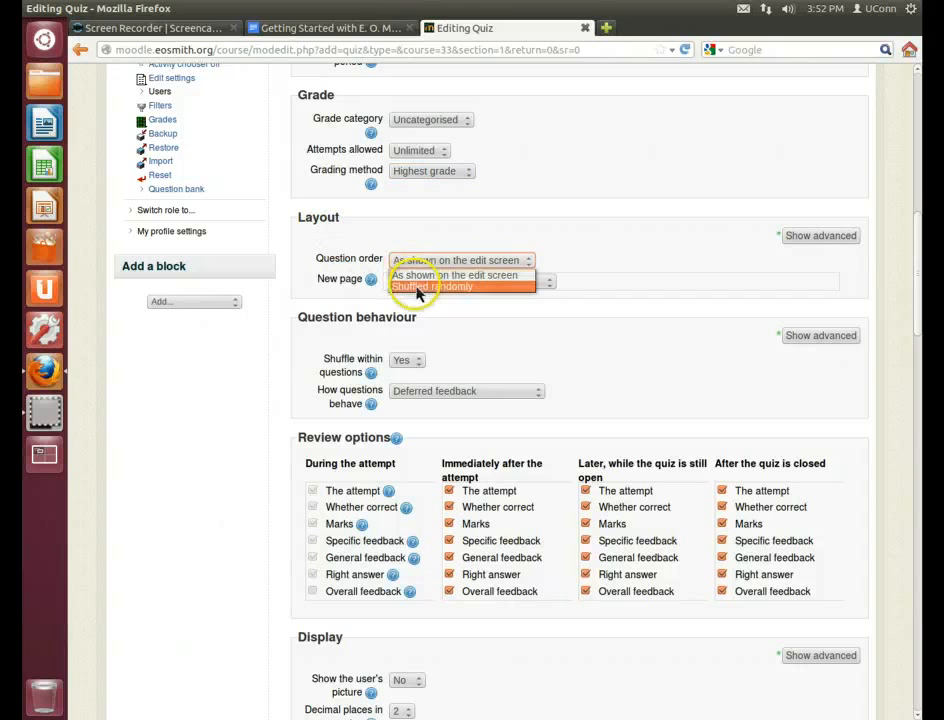
click(421, 287)
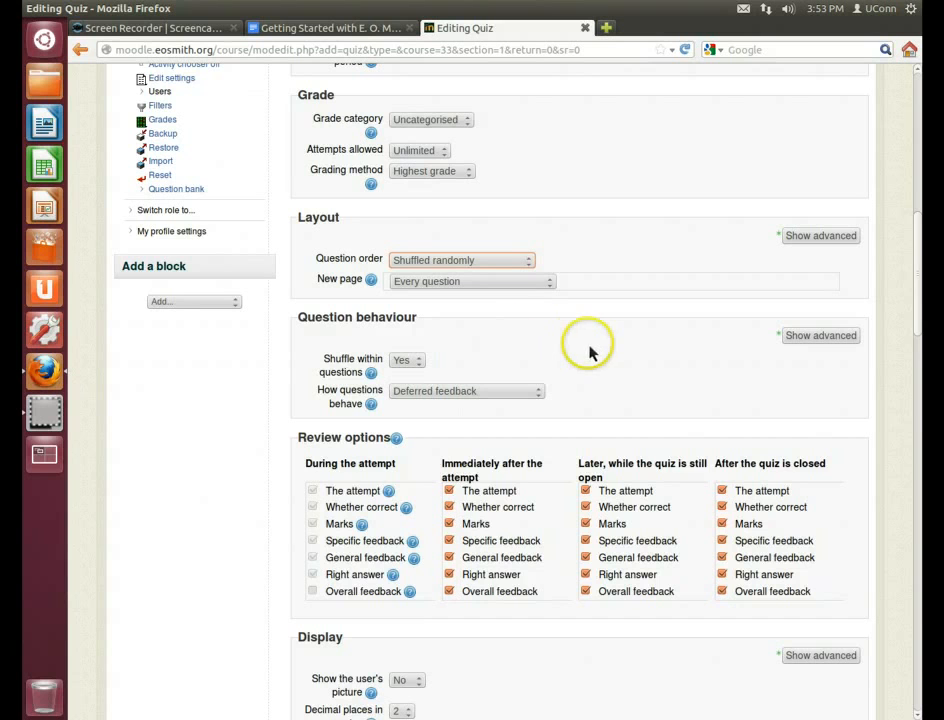
Untick The attempt, Marks and Overall feedback under both Immediately after and Later, while still open
scroll(585, 350, down, 2)
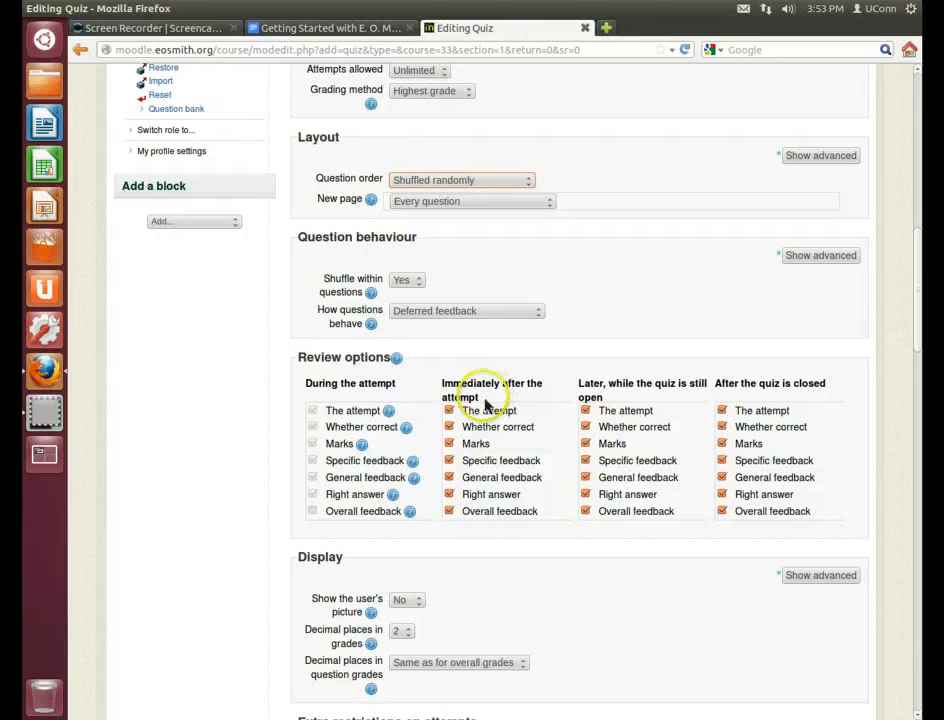
click(449, 410)
click(449, 443)
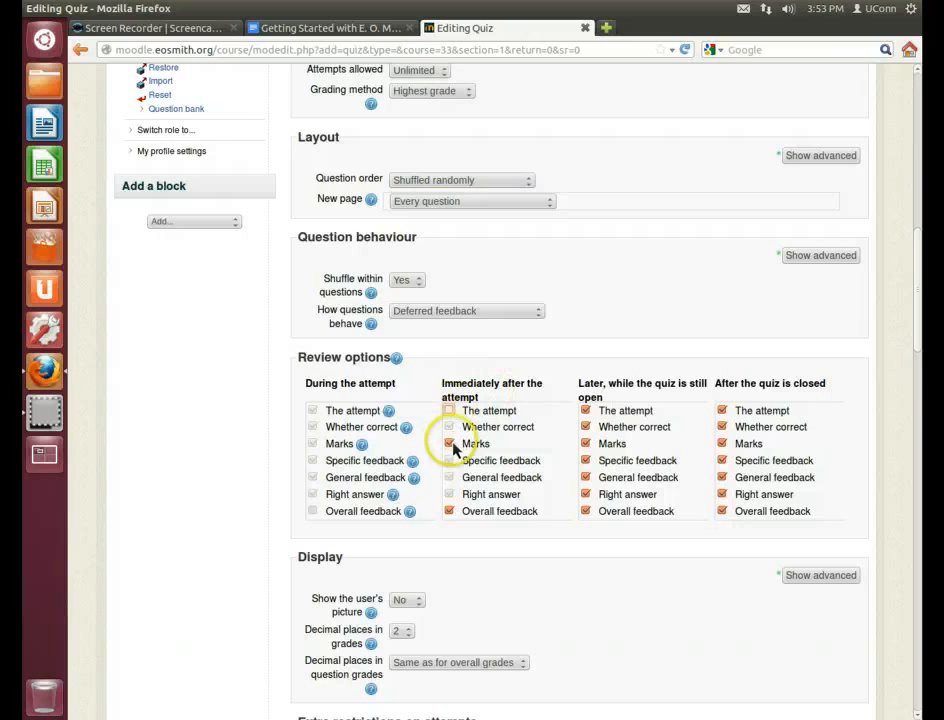
click(449, 511)
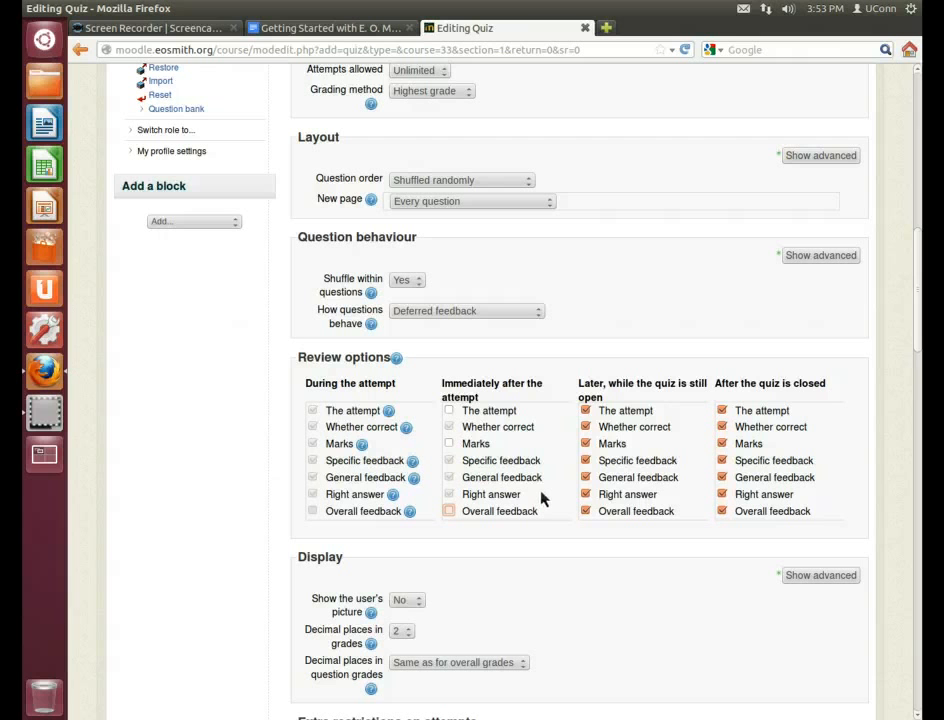
click(586, 428)
click(586, 411)
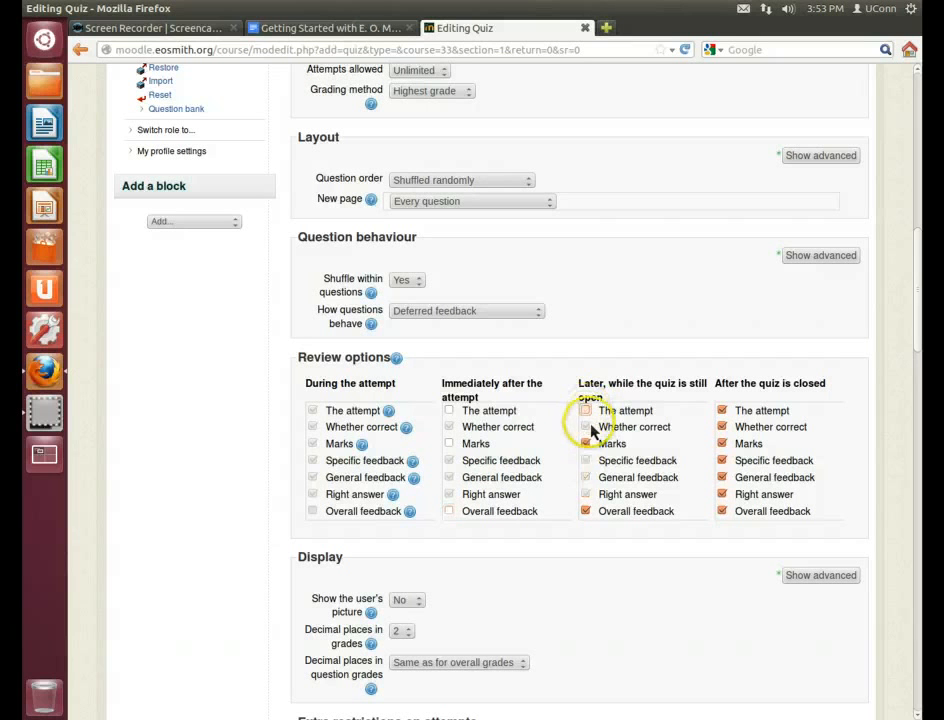
click(586, 444)
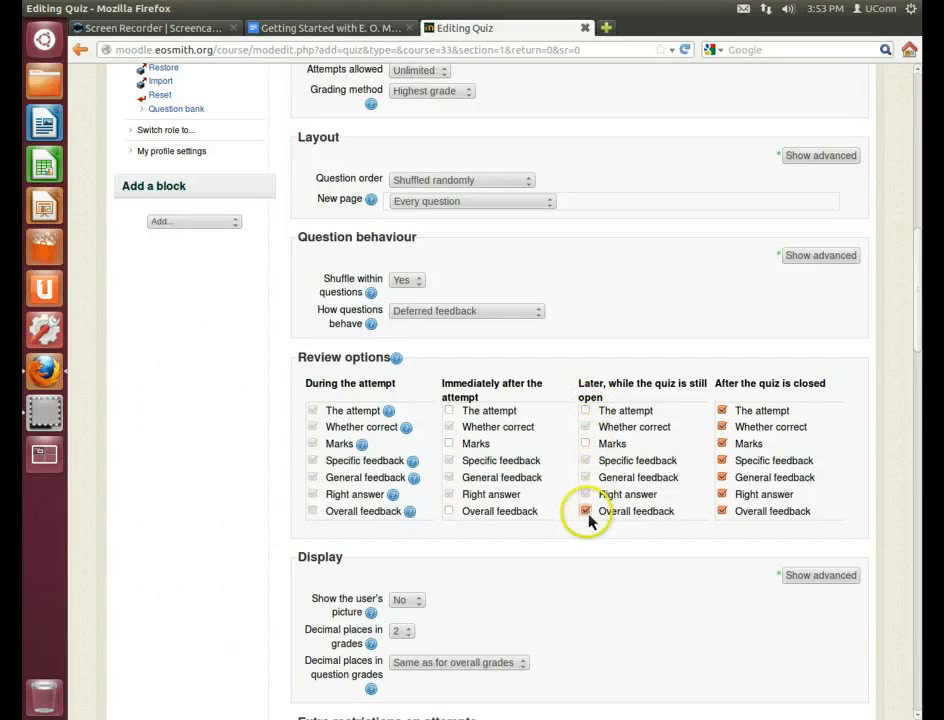
click(587, 513)
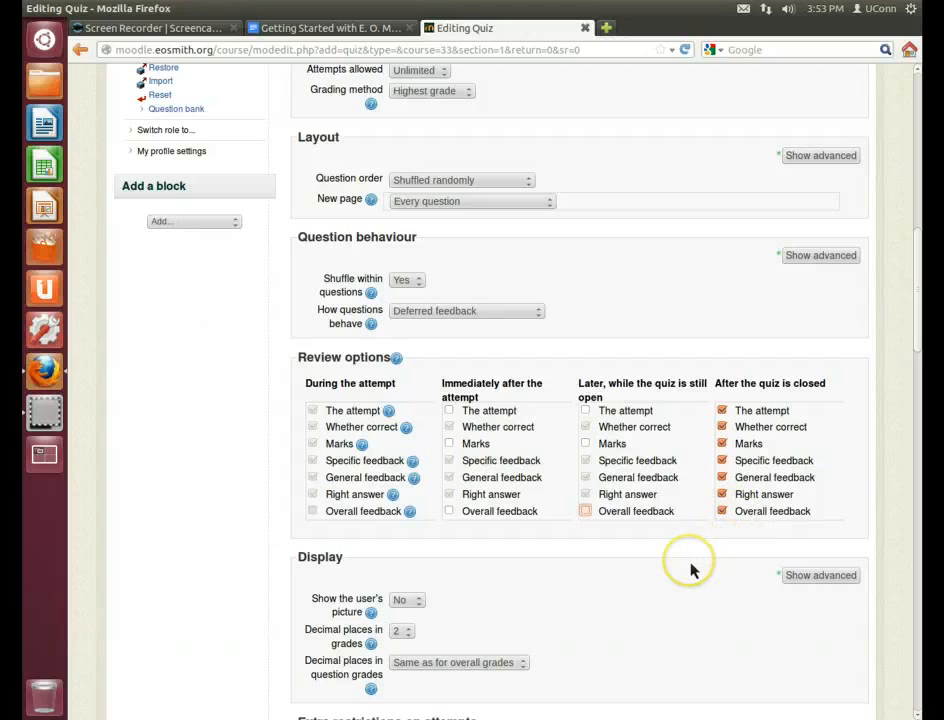
Save Quiz #2 with Save and display, then open its Edit quiz page
scroll(691, 567, down, 2)
scroll(691, 570, down, 6)
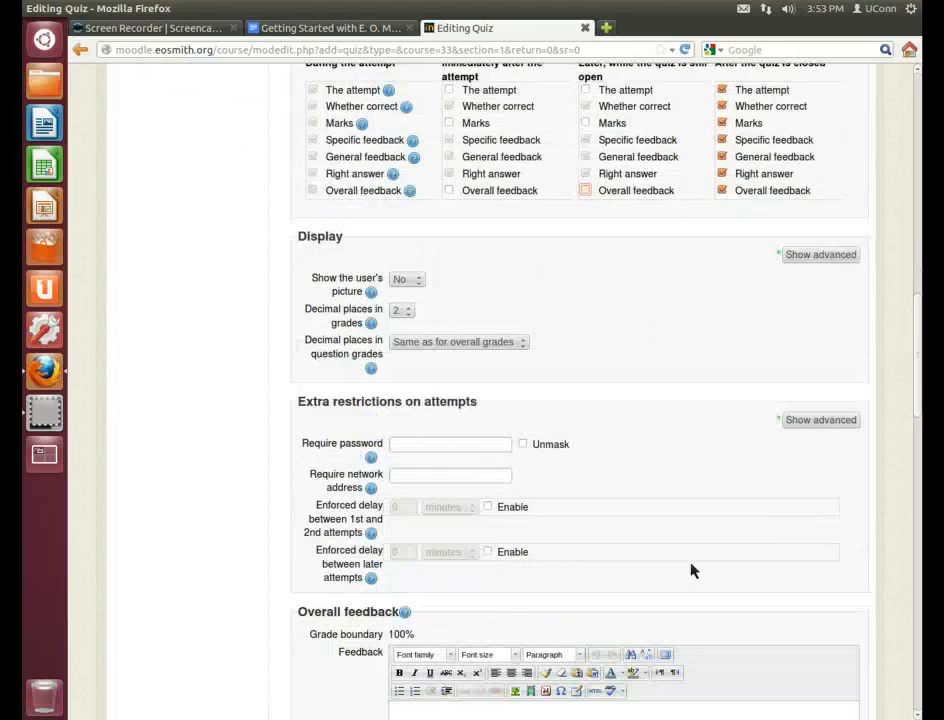
scroll(691, 570, down, 3)
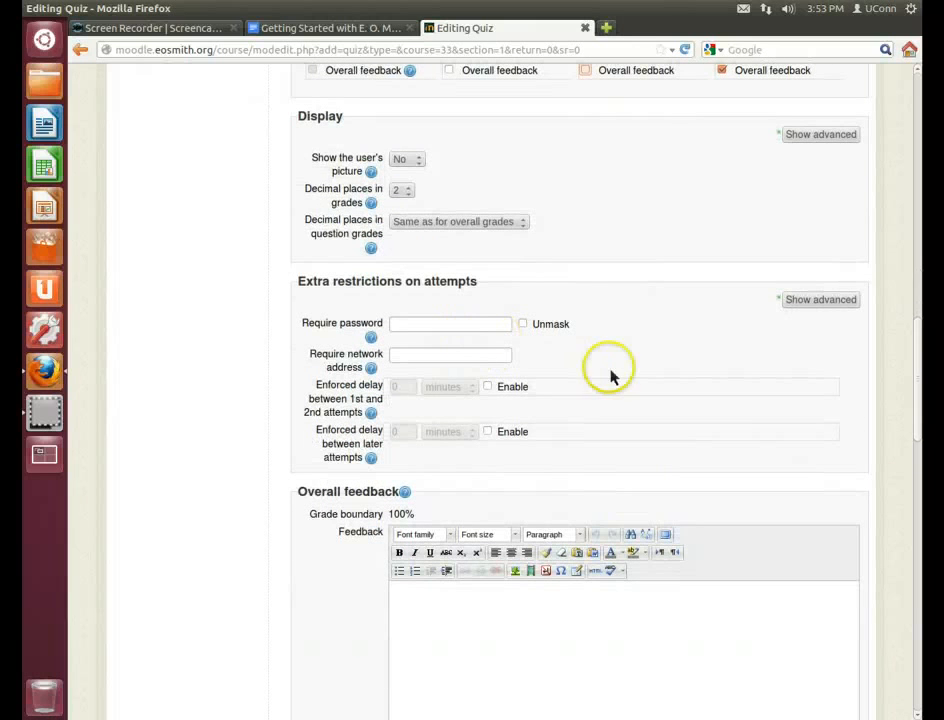
scroll(638, 390, down, 3)
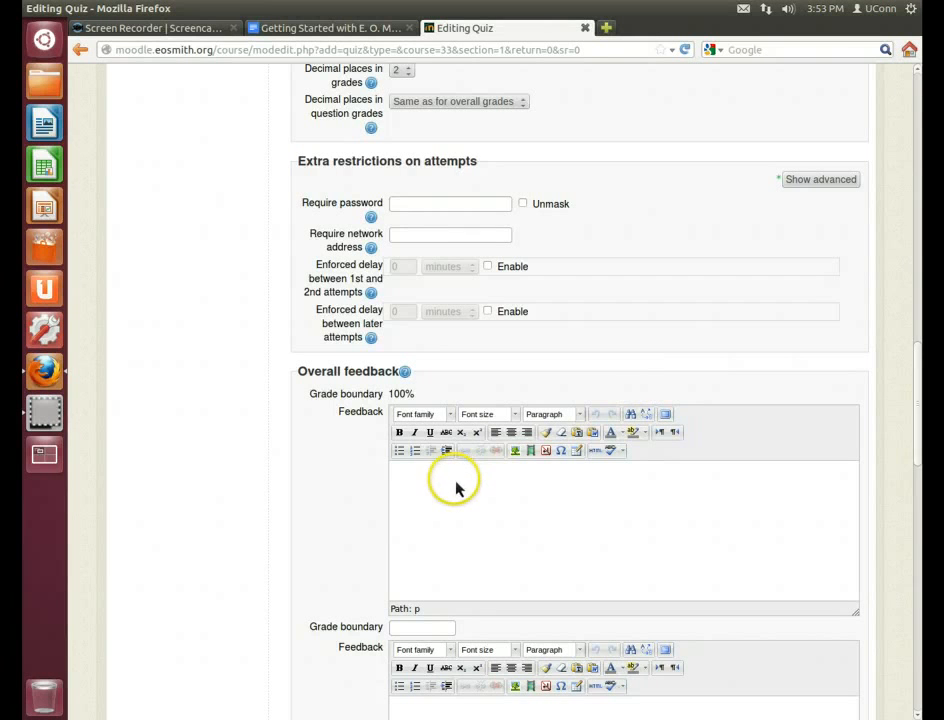
scroll(180, 542, down, 15)
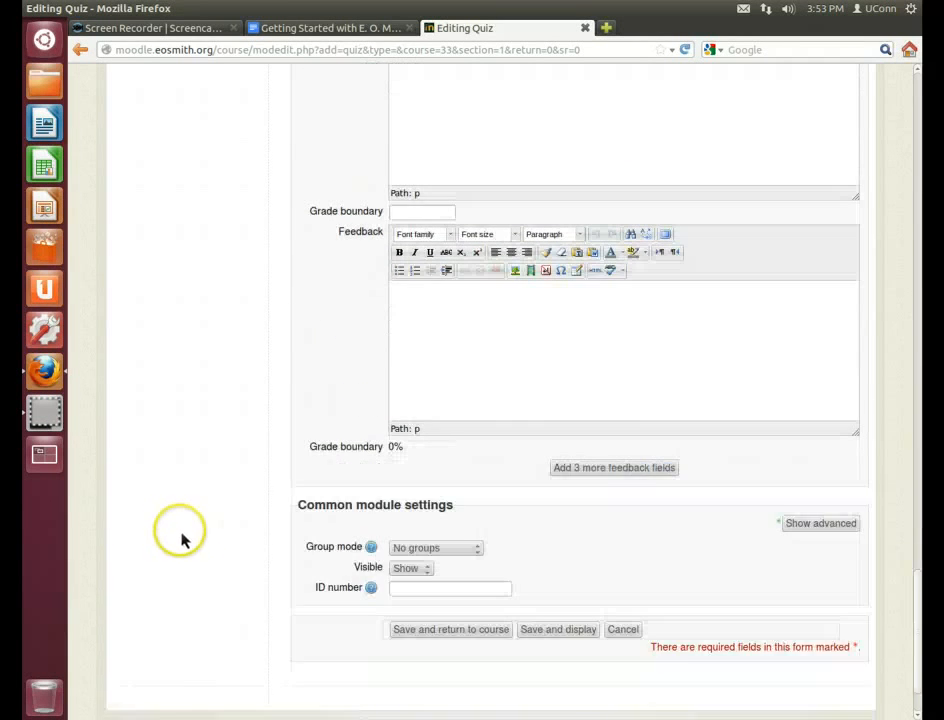
scroll(220, 542, down, 2)
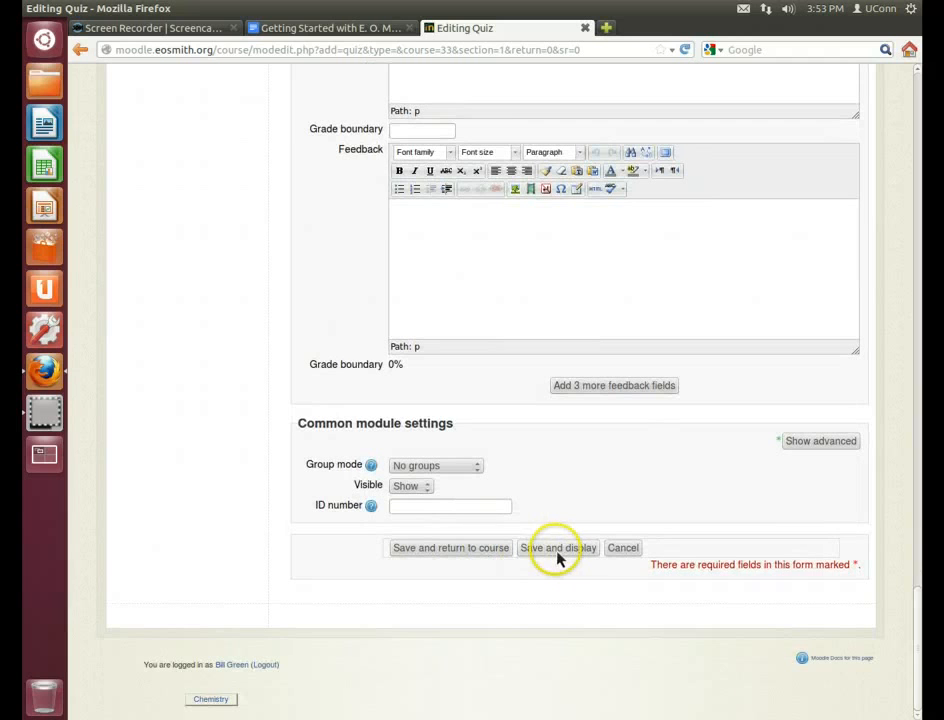
click(557, 556)
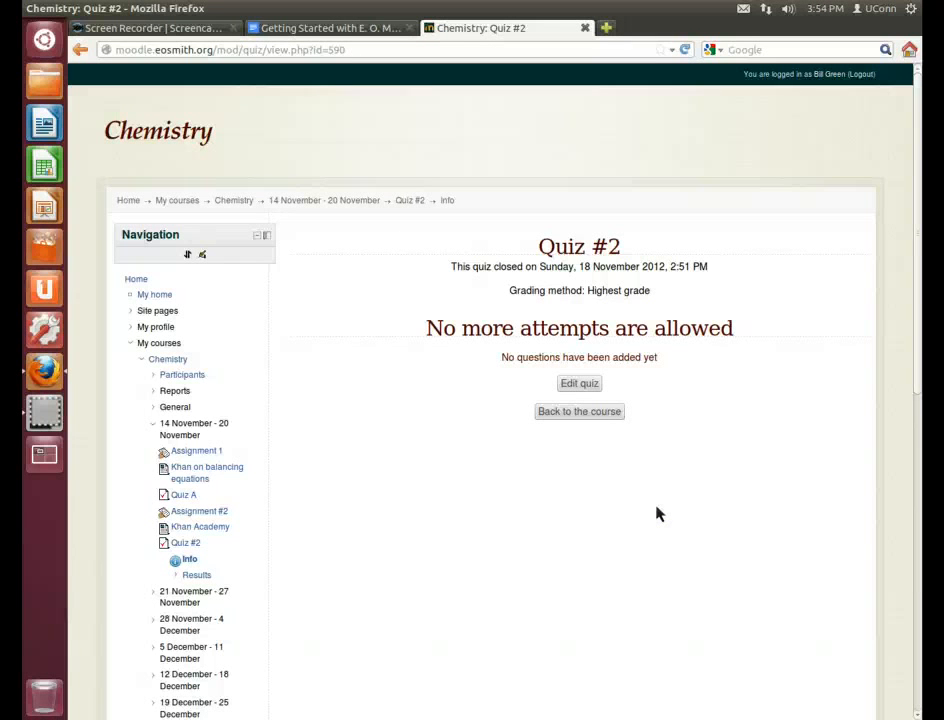
click(588, 390)
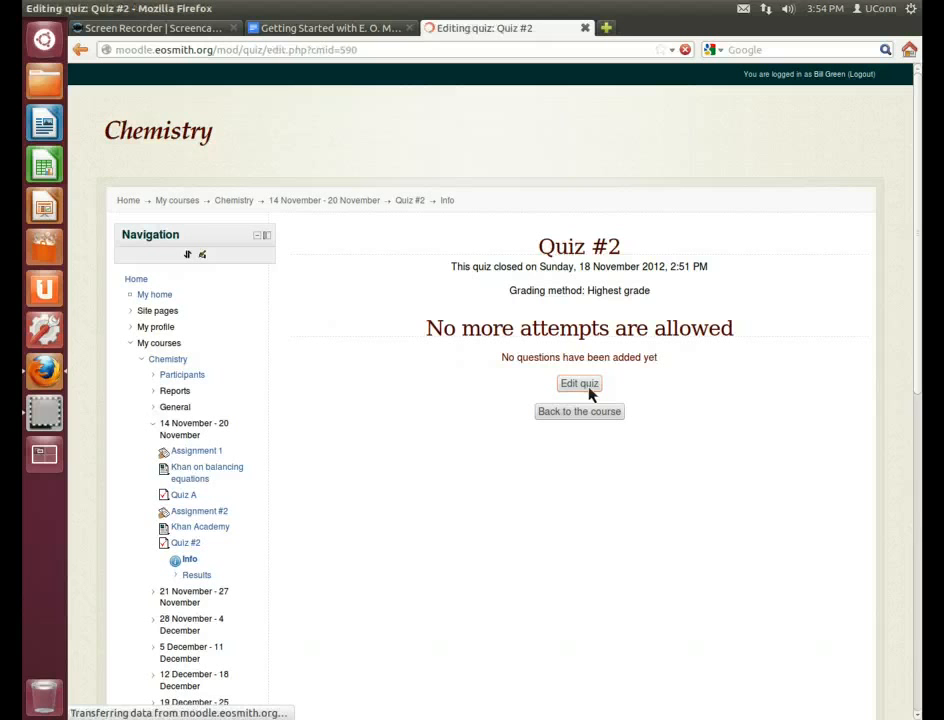
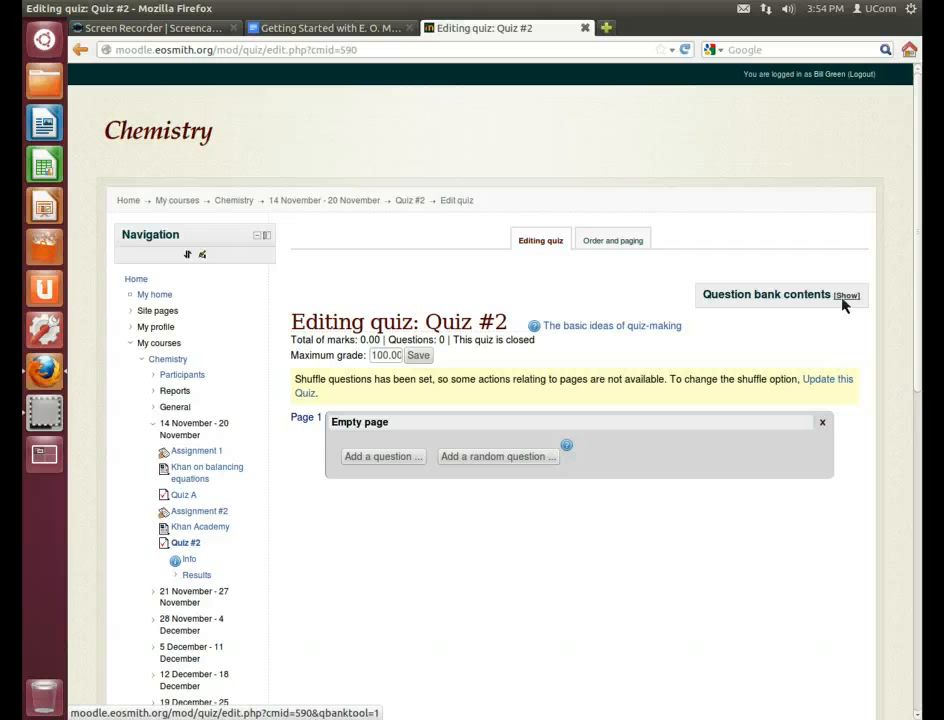
Choose Multiple choice as the new question type for Quiz #2 and continue to its form
click(383, 457)
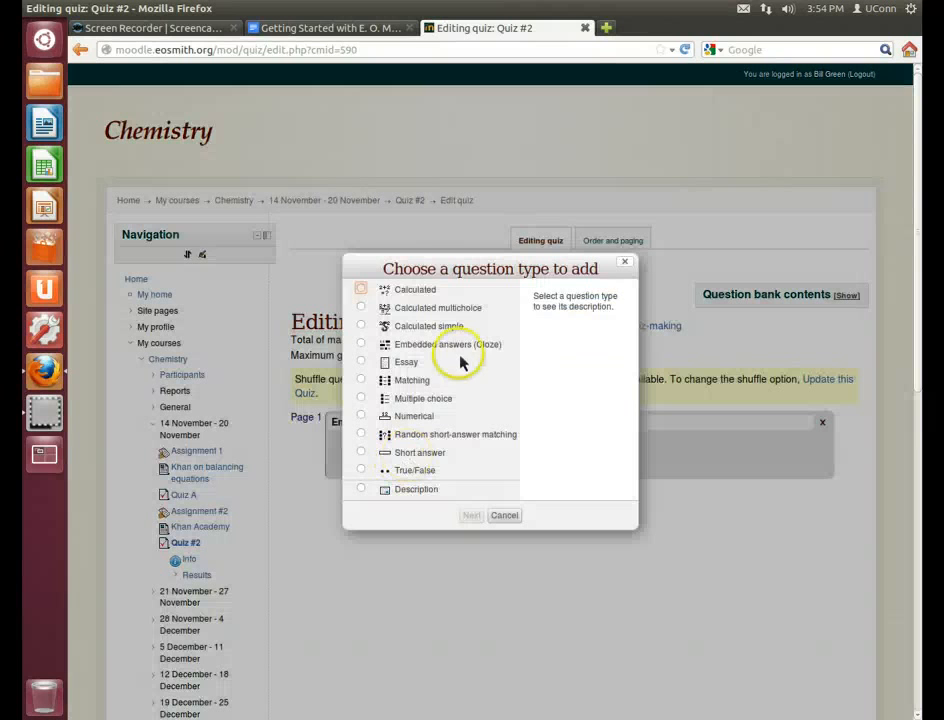
click(362, 399)
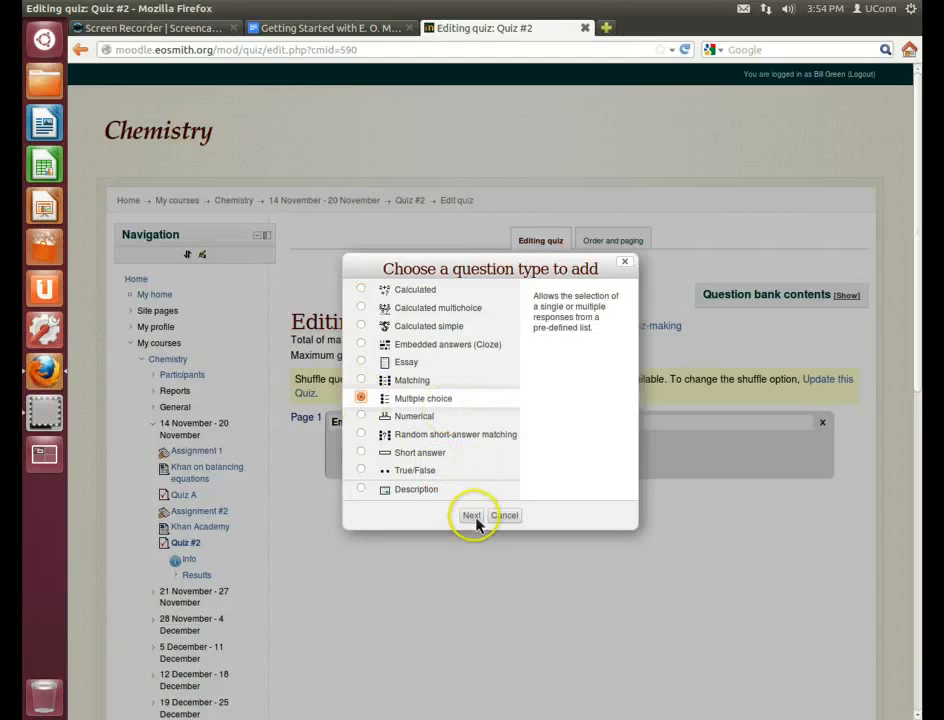
click(472, 516)
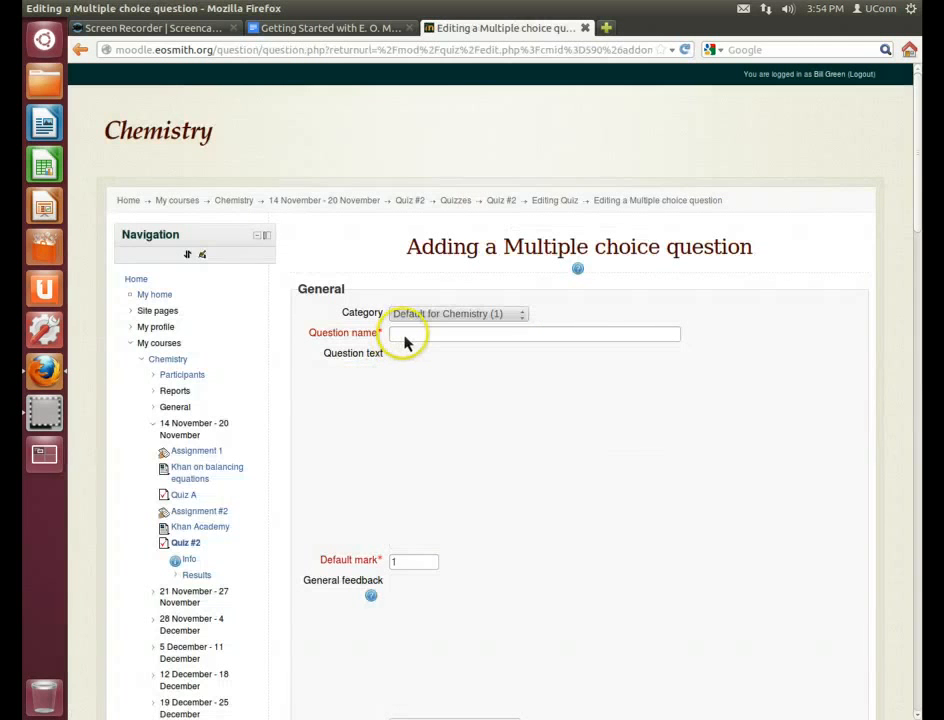
Name the question 'The cell' with question text 'What is a cell?'
click(405, 336)
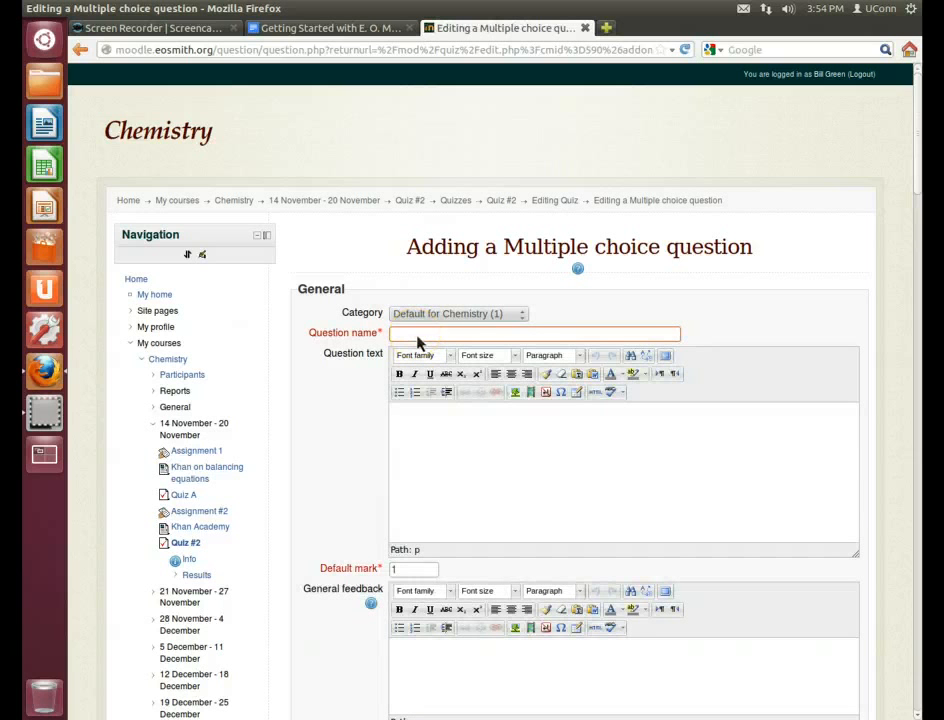
text(The cell)
click(447, 432)
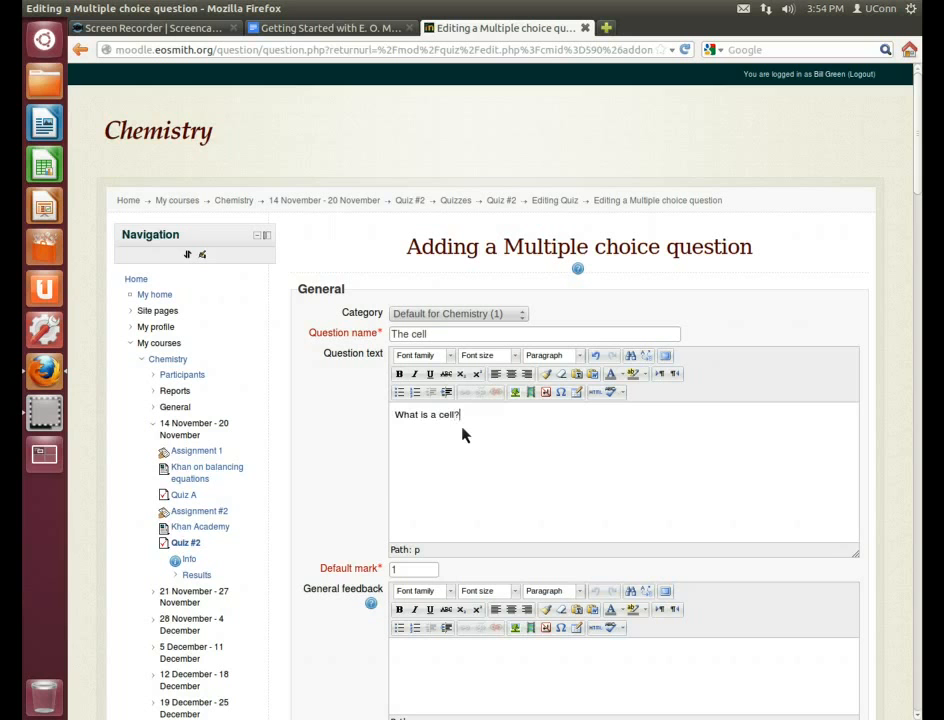
Enter 'A tiny part of me' as Choice 1, leaving its grade at None
scroll(311, 560, down, 5)
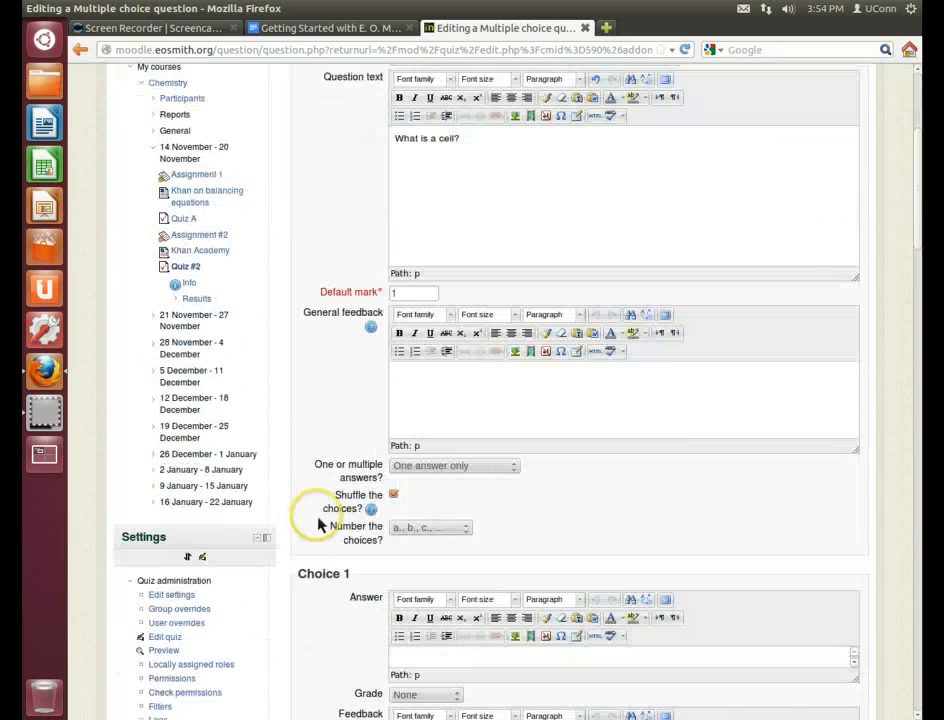
scroll(318, 525, down, 4)
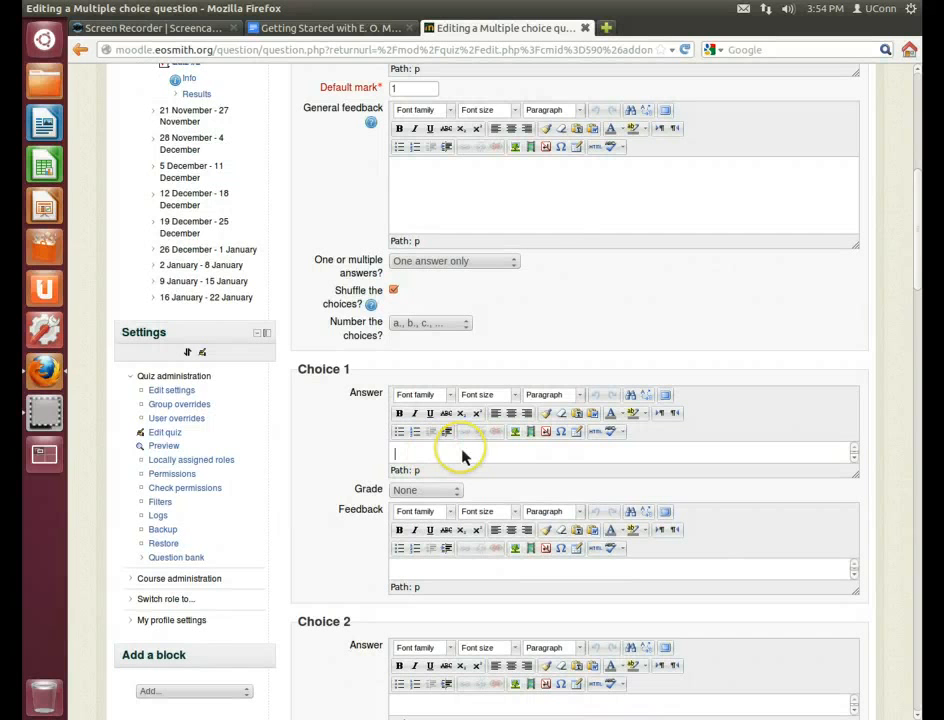
text(A tiny part of me)
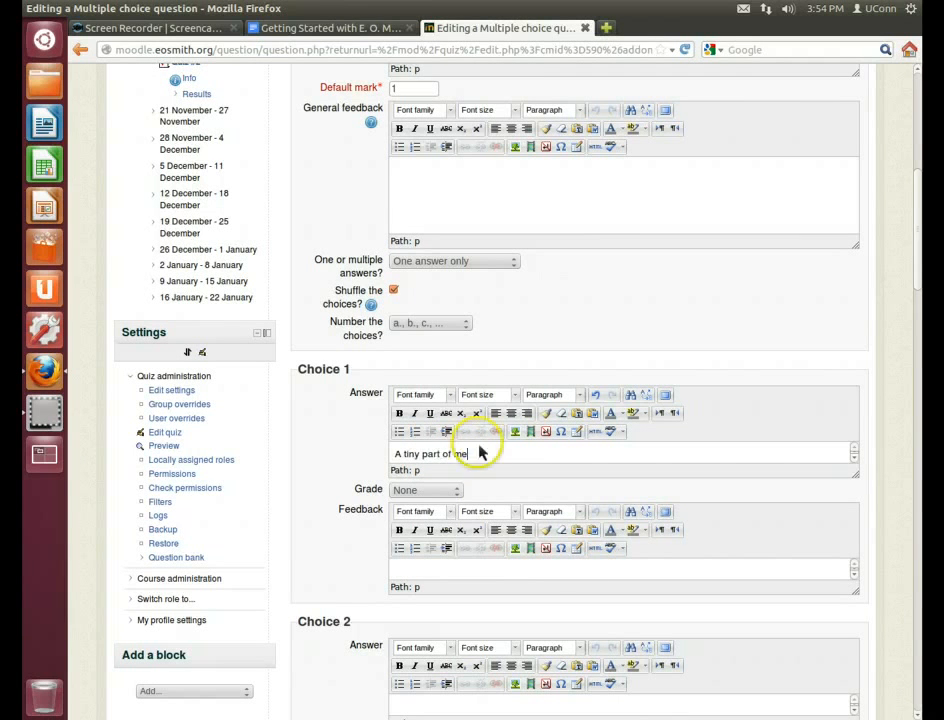
click(433, 490)
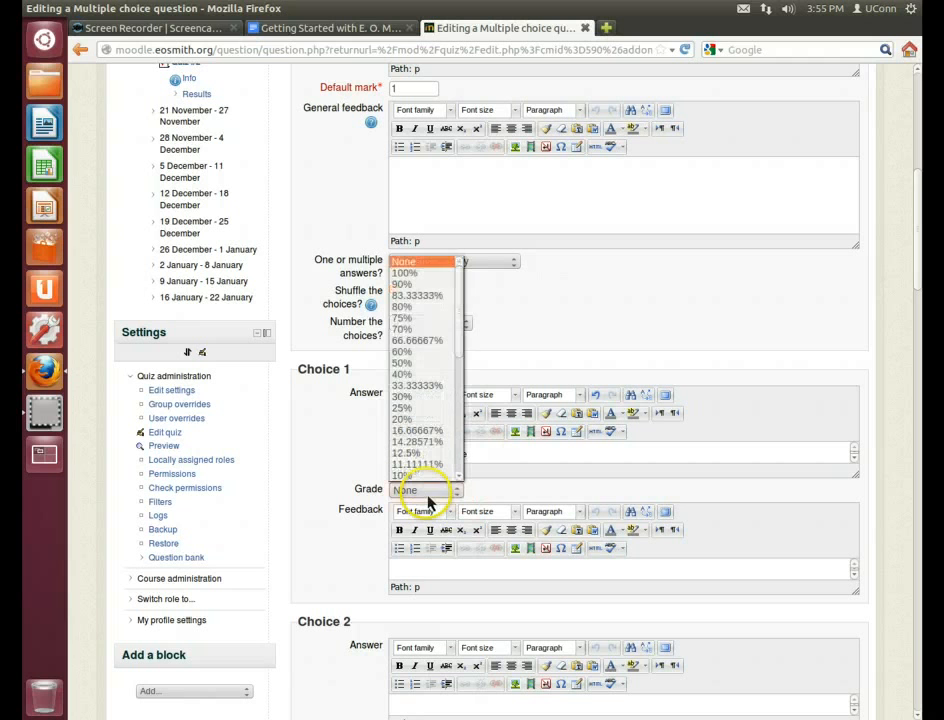
click(414, 274)
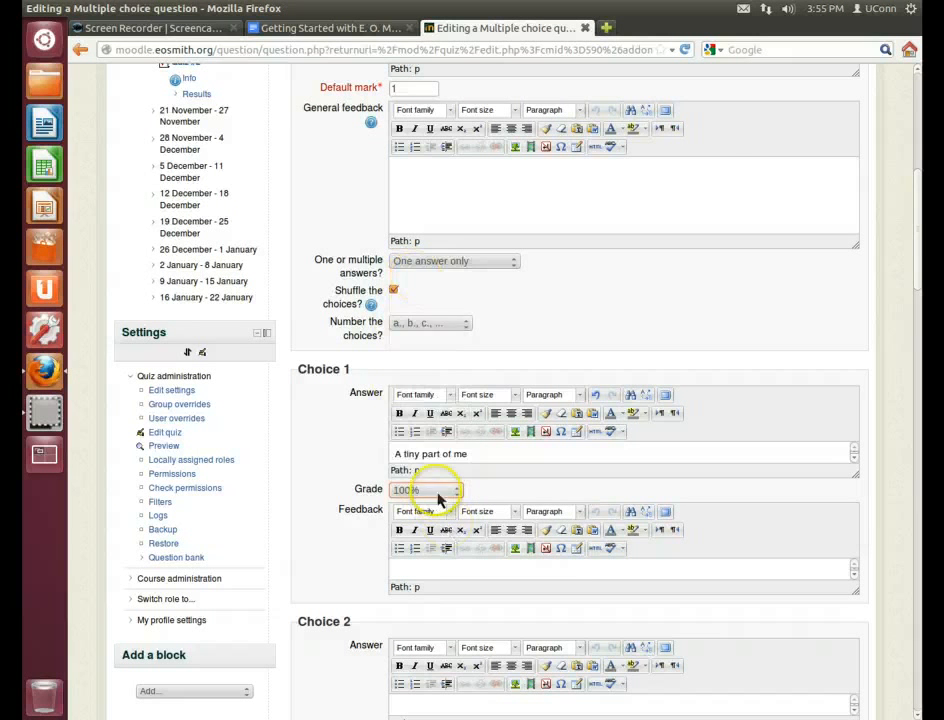
click(433, 490)
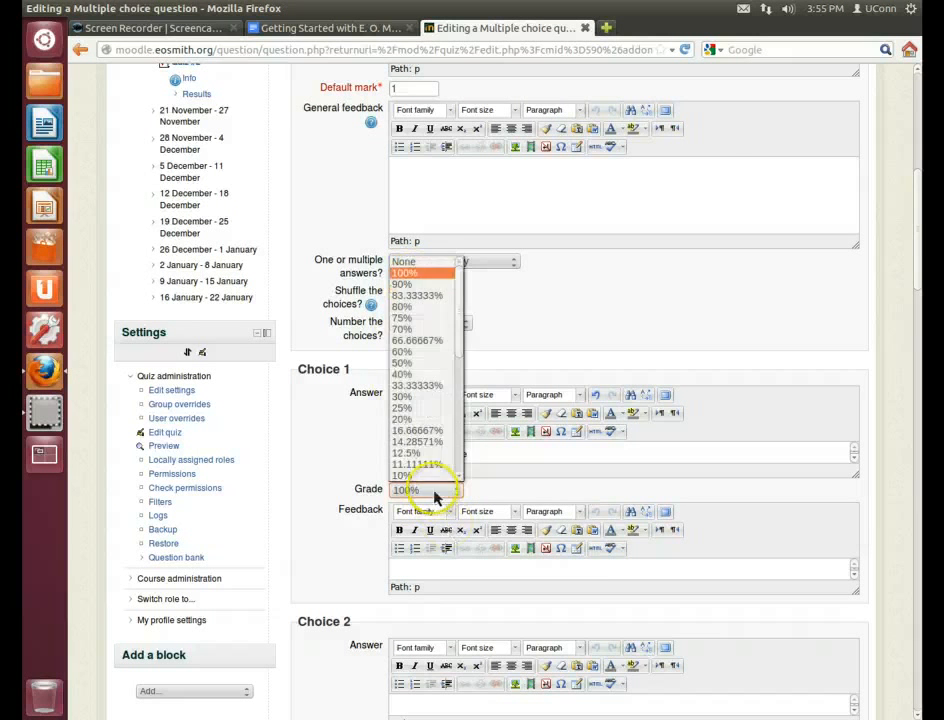
click(428, 262)
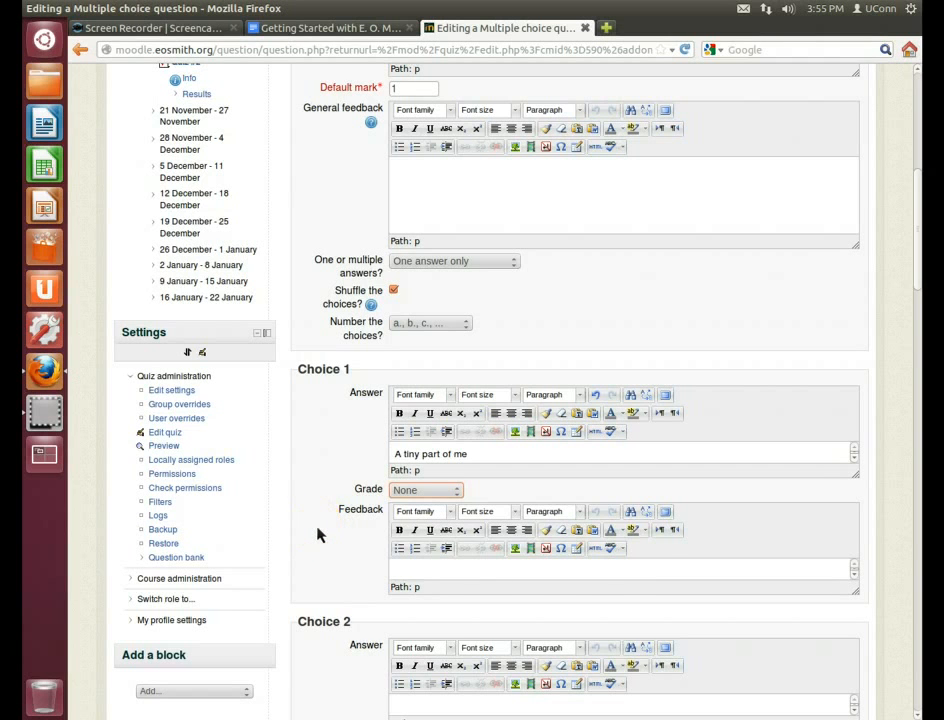
Enter 'The smallest unit of a living thing' as Choice 2 with a 100% grade
scroll(317, 535, down, 2)
click(437, 588)
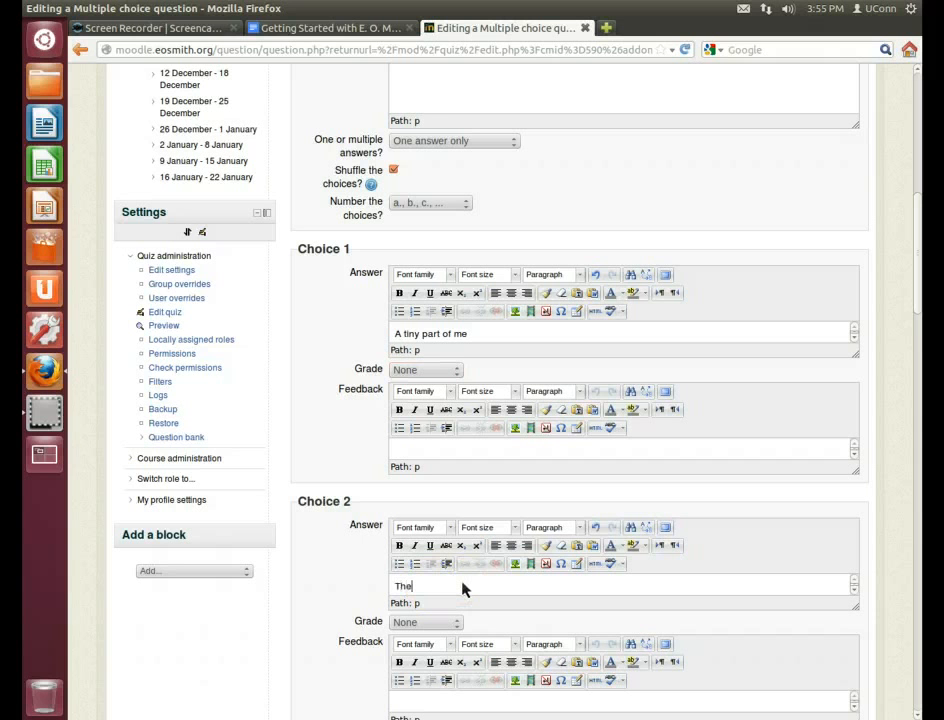
text(The smallest unit of a living thing)
scroll(330, 413, down, 2)
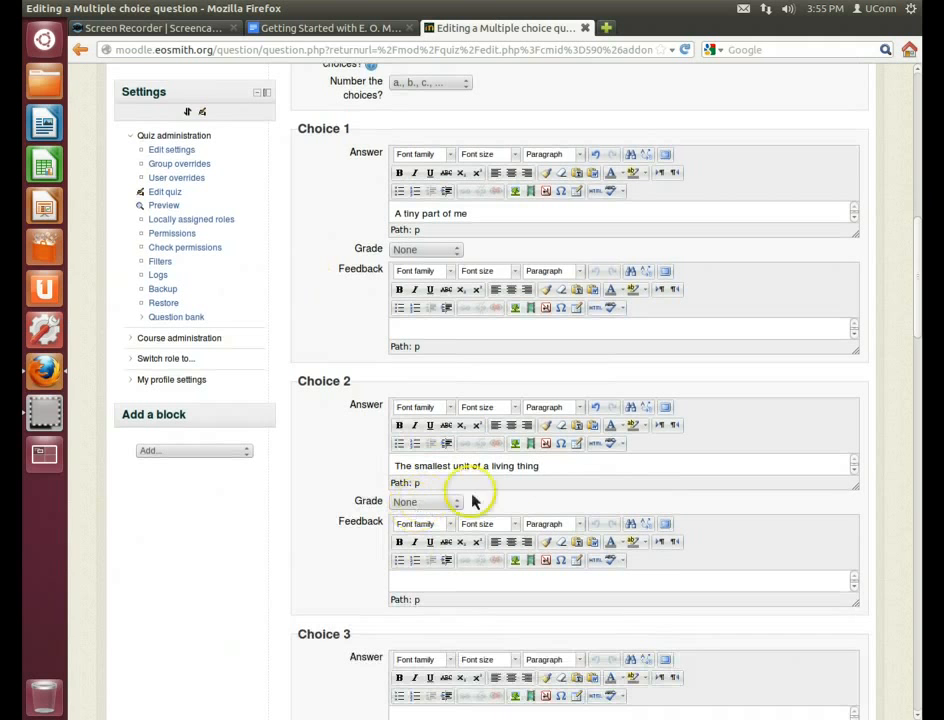
click(552, 474)
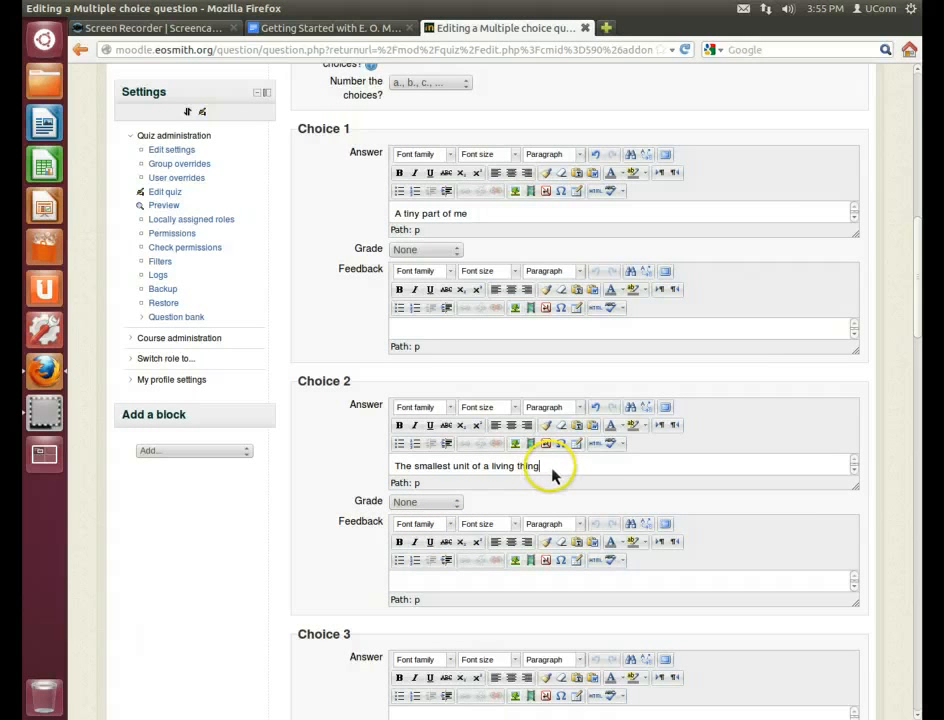
click(425, 502)
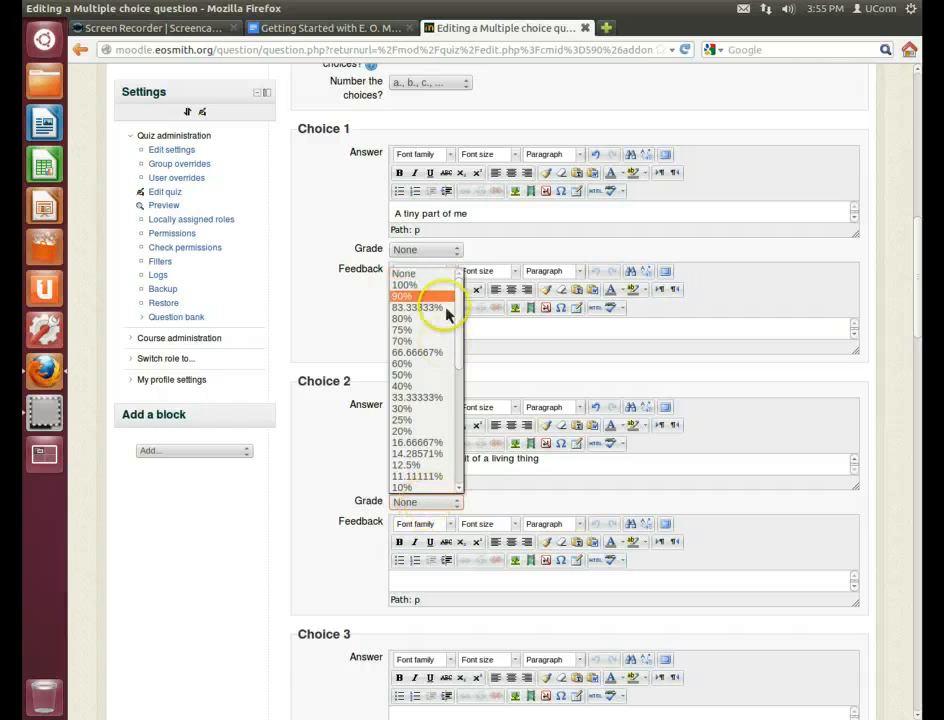
click(420, 285)
Enter 'an atom' as Choice 3 and 'a molecule' as Choice 4
scroll(285, 545, down, 1)
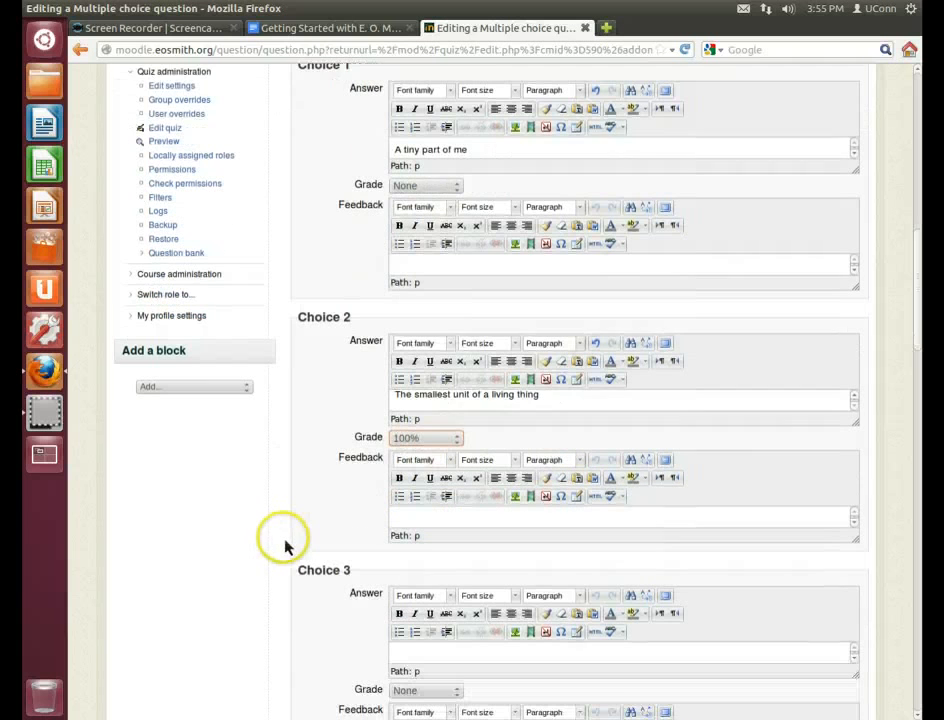
scroll(312, 544, down, 3)
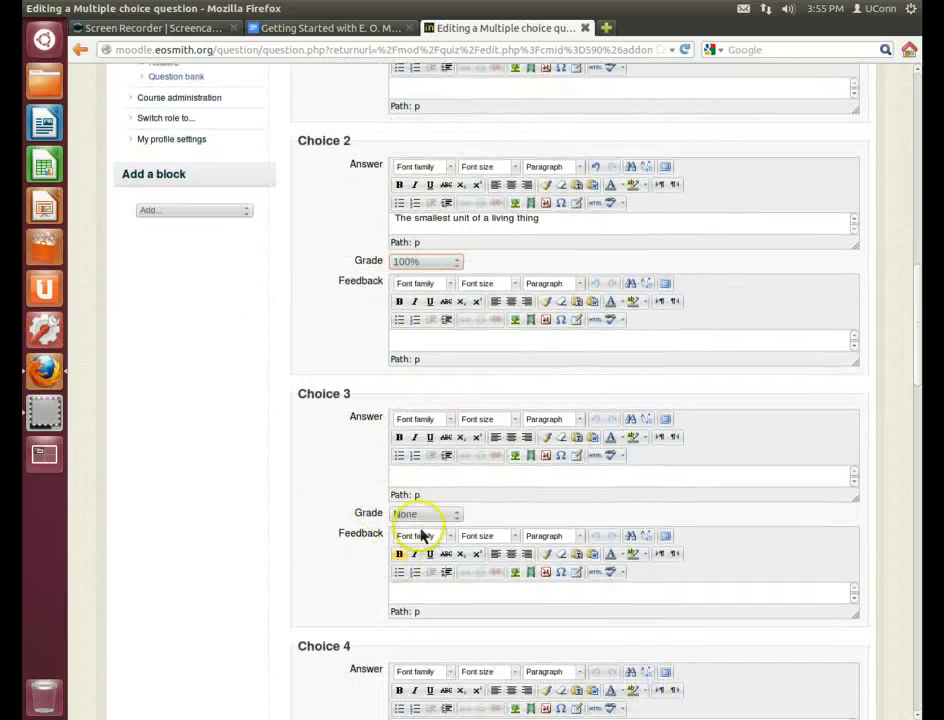
click(456, 479)
text(an atom)
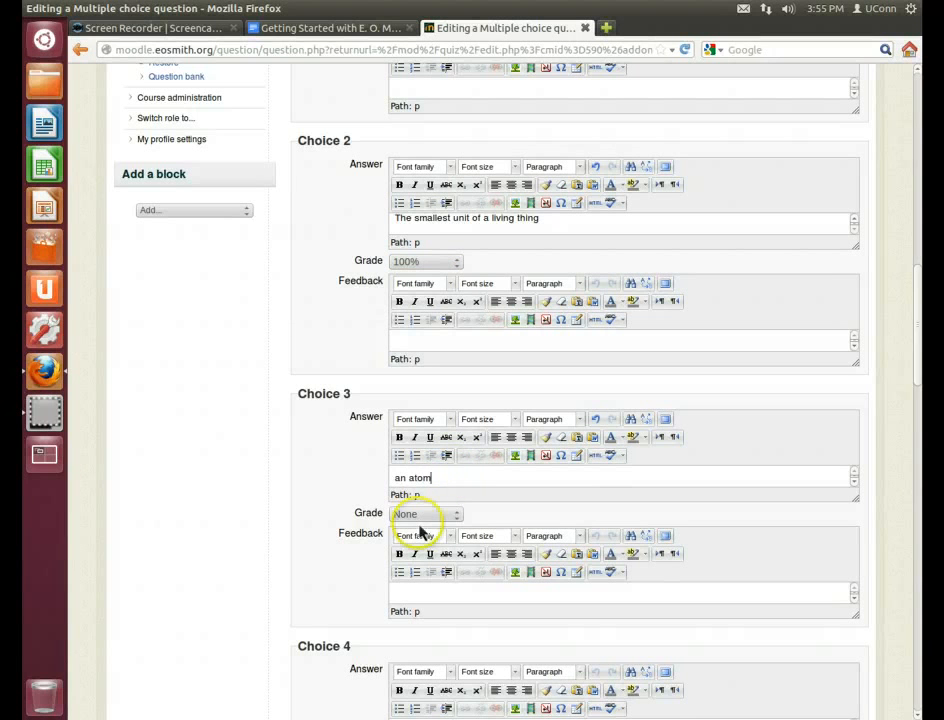
scroll(355, 602, down, 1)
scroll(355, 605, down, 4)
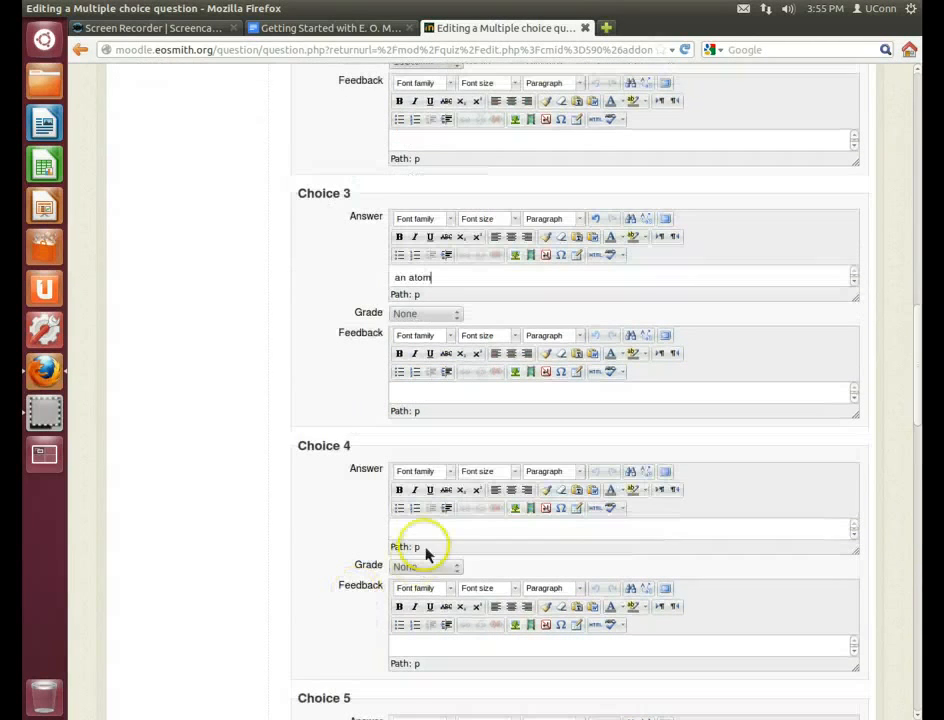
click(432, 536)
scroll(583, 484, up, 5)
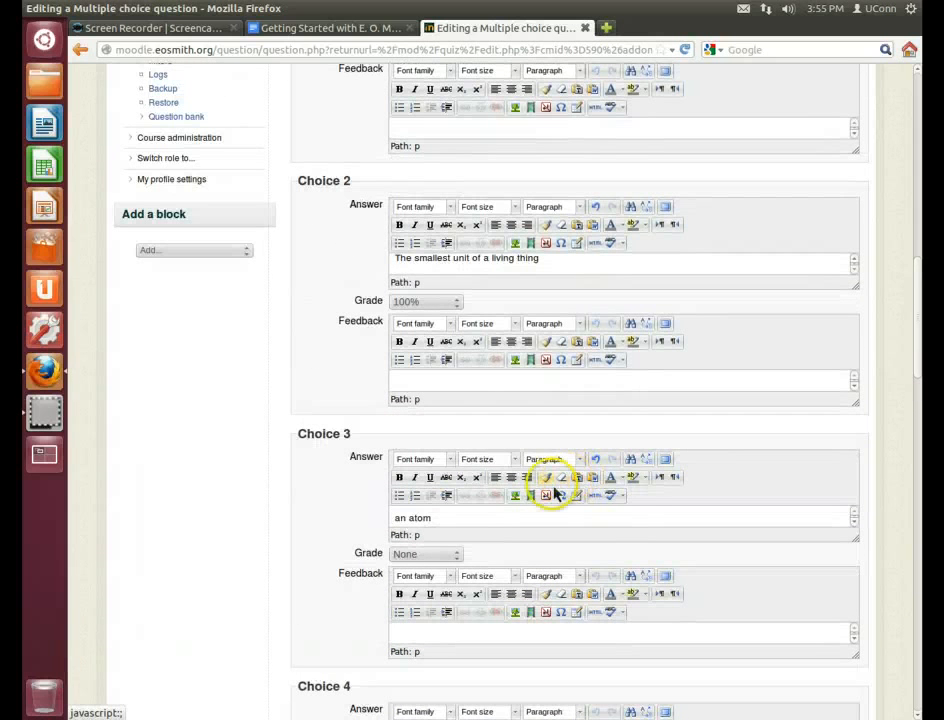
scroll(560, 493, down, 1)
scroll(556, 497, down, 5)
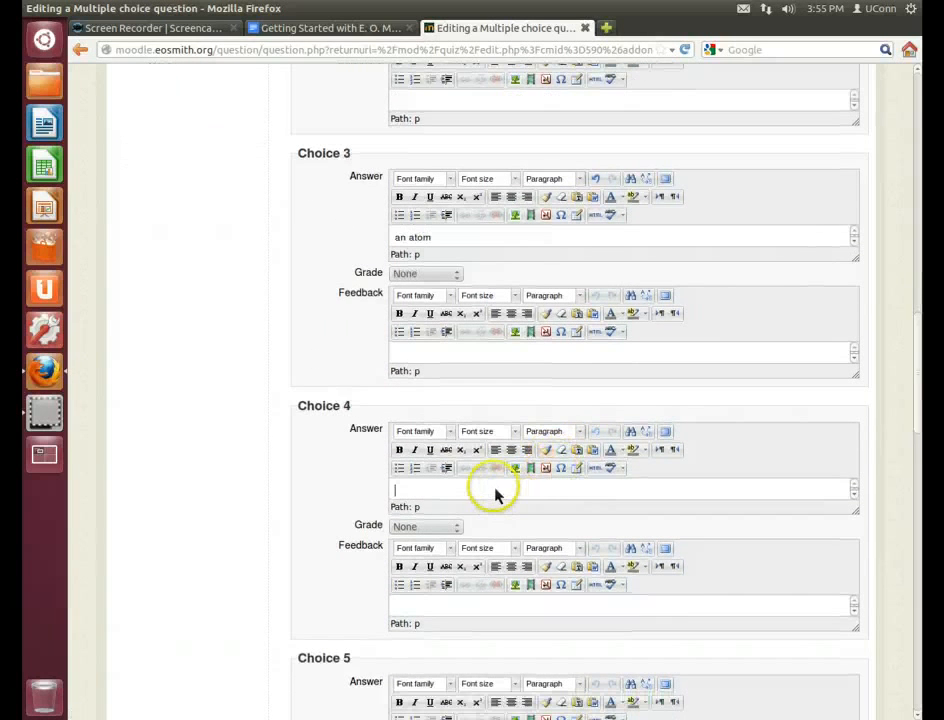
click(496, 490)
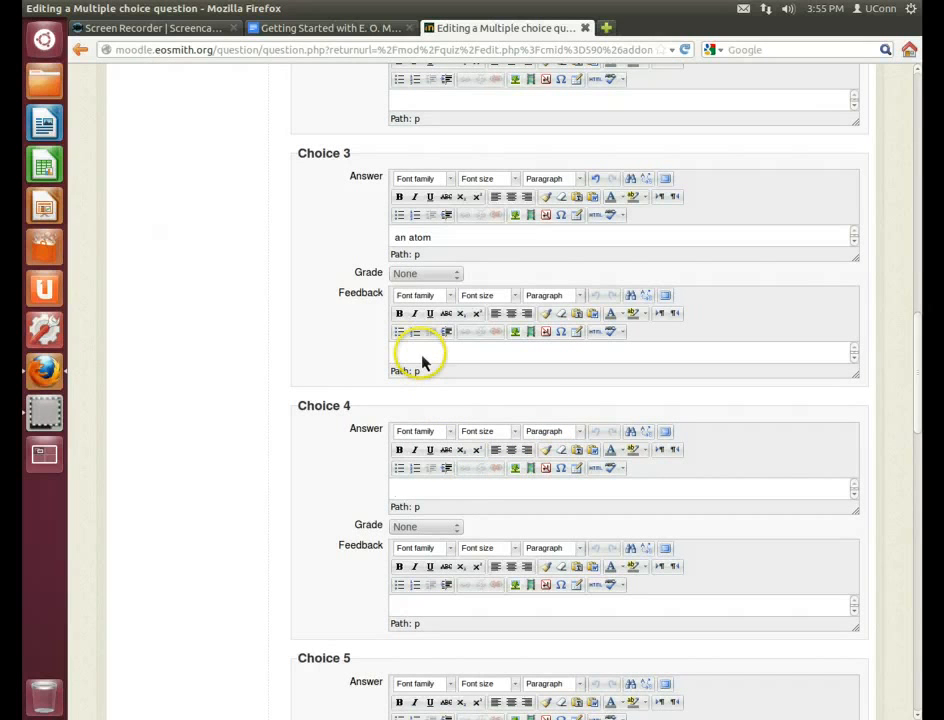
click(489, 360)
click(480, 358)
click(470, 496)
click(535, 492)
Save the question 'The cell' with Save changes at the bottom of the form
scroll(535, 495, up, 5)
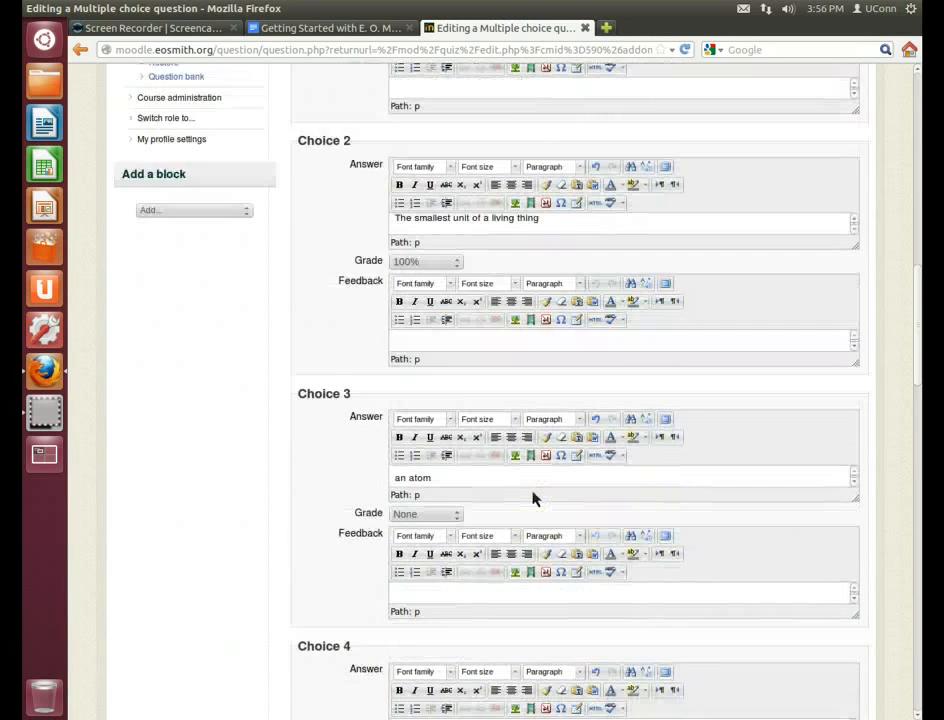
scroll(532, 498, down, 7)
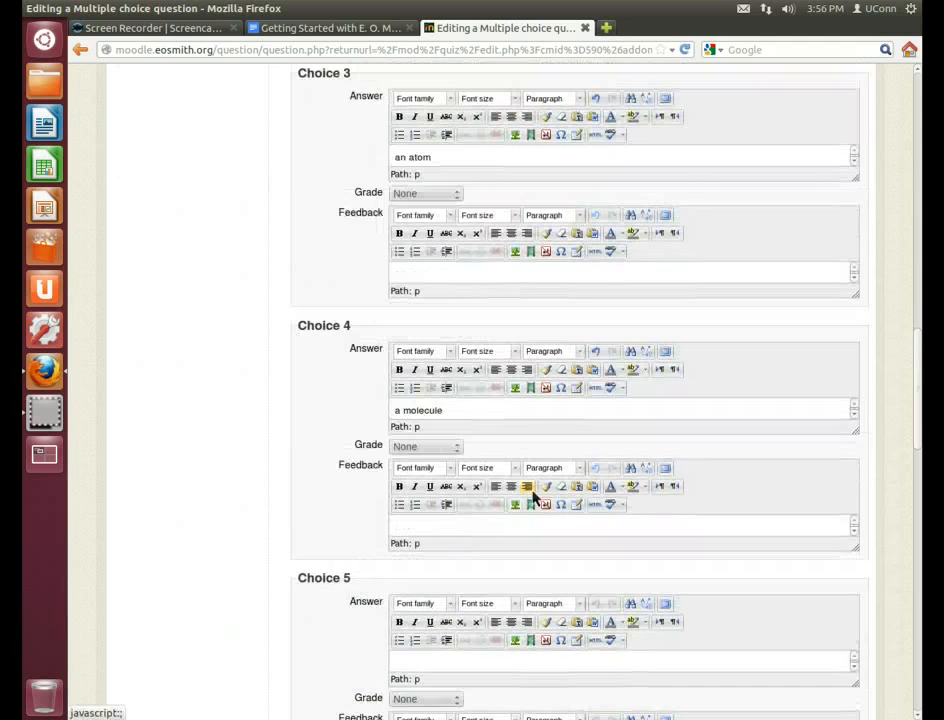
scroll(532, 498, down, 6)
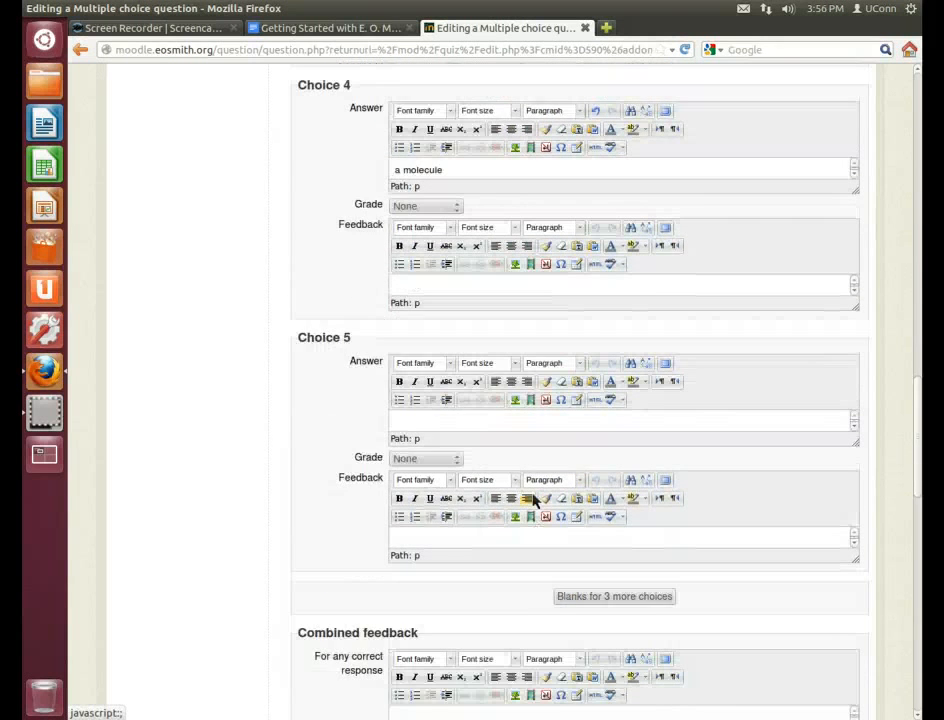
scroll(535, 500, down, 5)
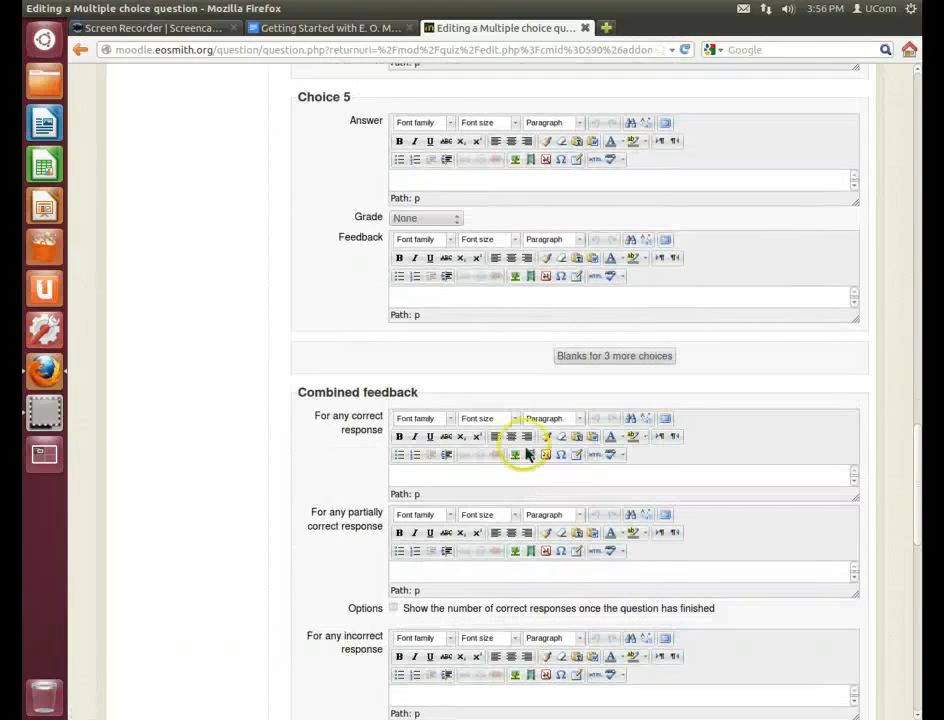
scroll(492, 371, down, 3)
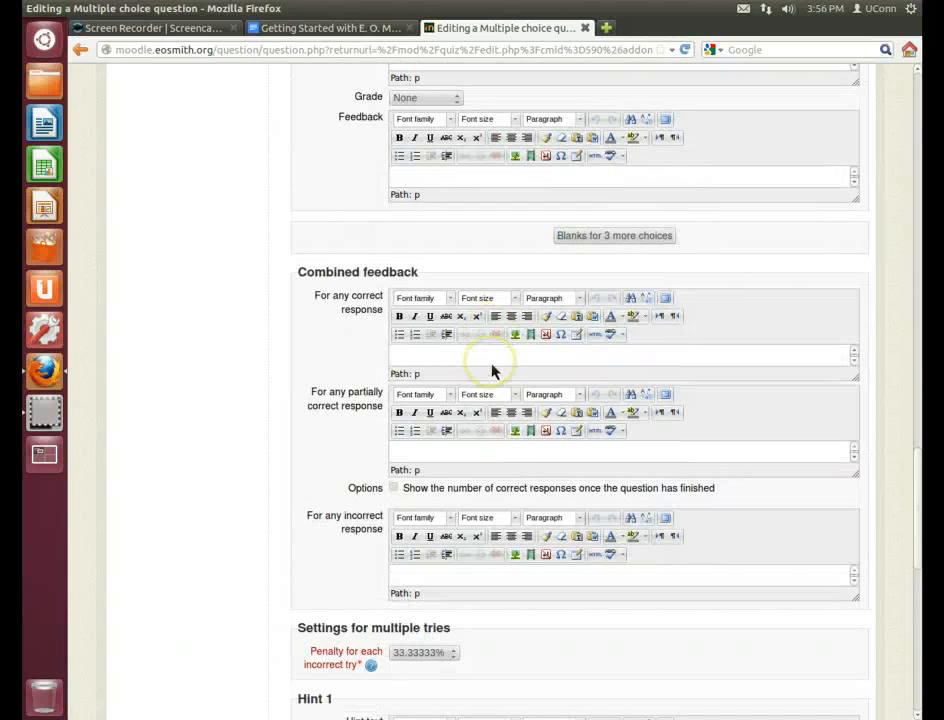
scroll(311, 510, down, 10)
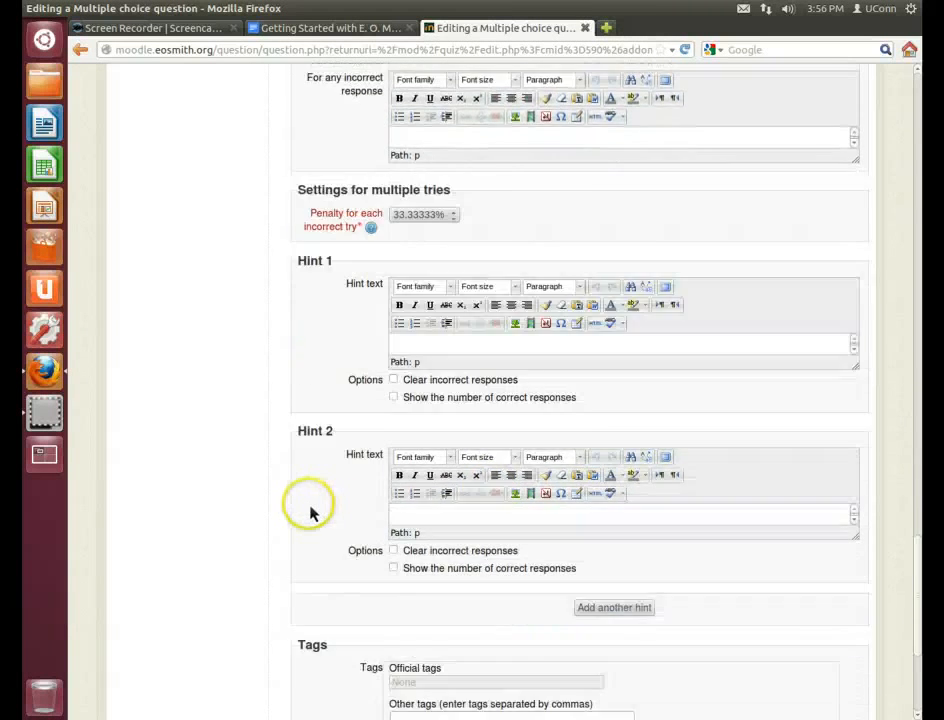
scroll(311, 510, down, 6)
click(428, 550)
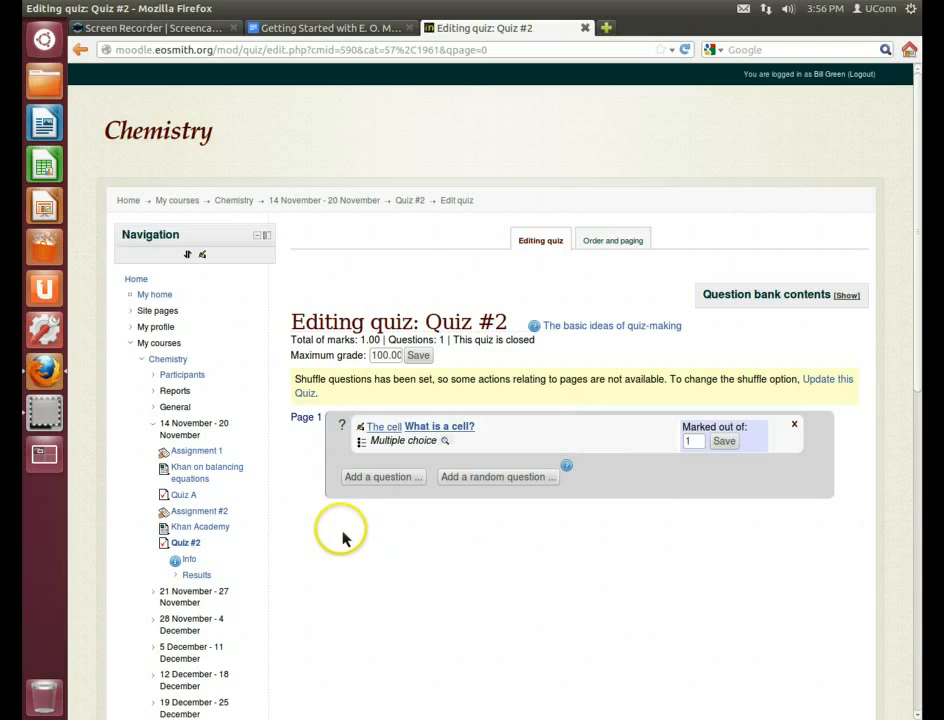
scroll(342, 535, down, 3)
scroll(342, 535, down, 3)
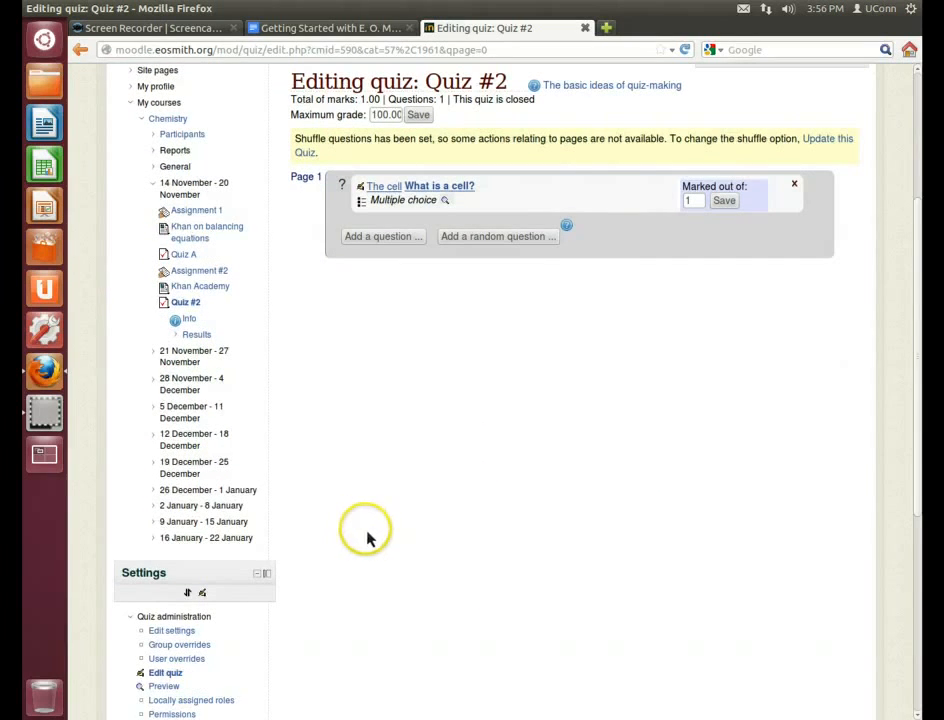
scroll(404, 520, down, 4)
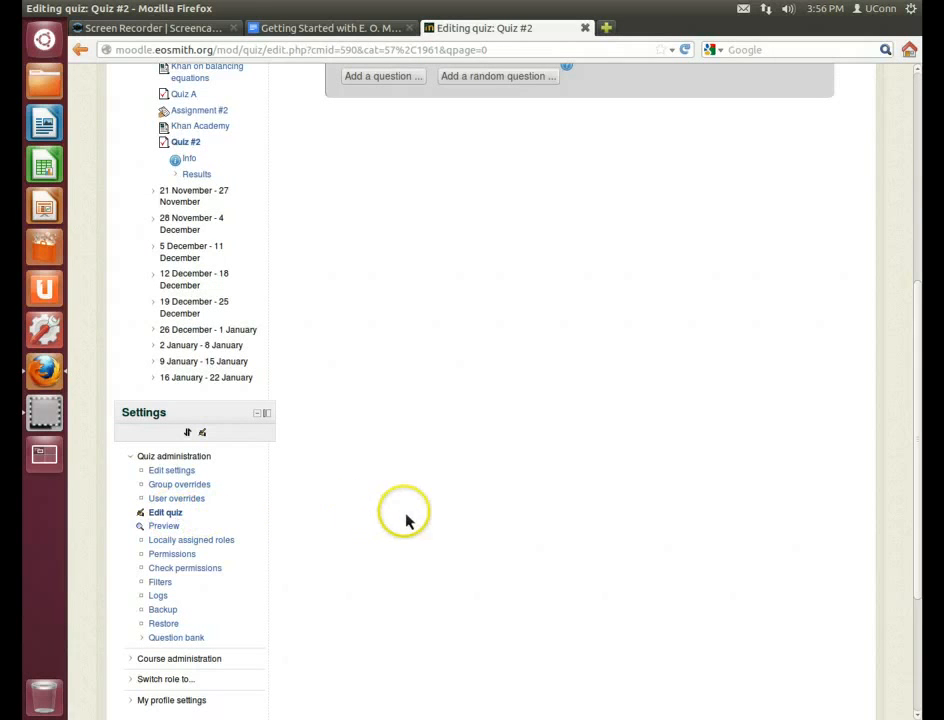
scroll(356, 557, down, 1)
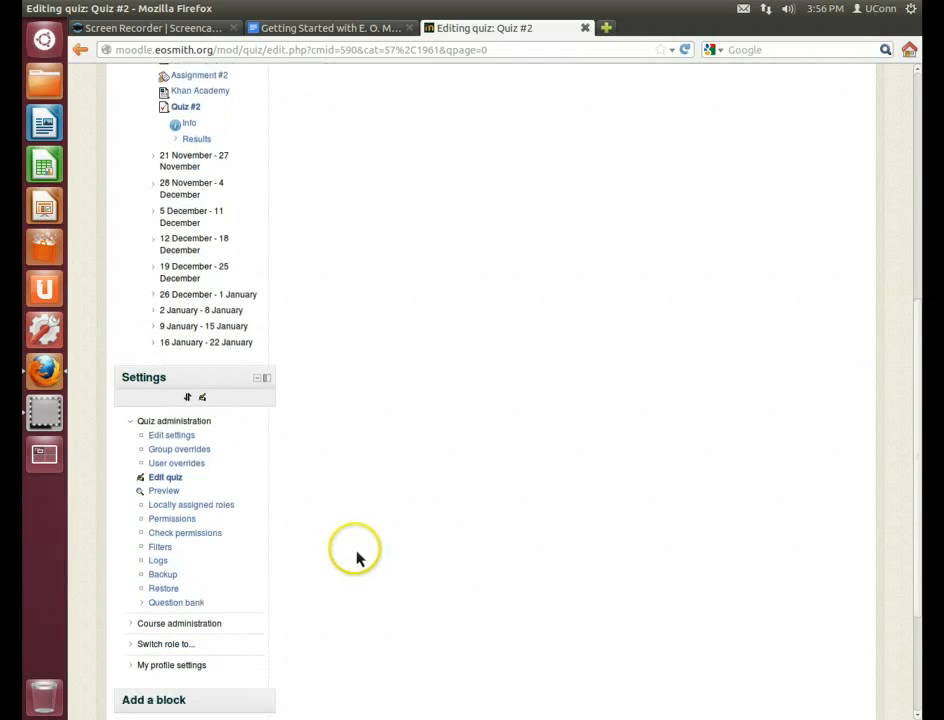
scroll(356, 557, down, 1)
scroll(357, 555, up, 6)
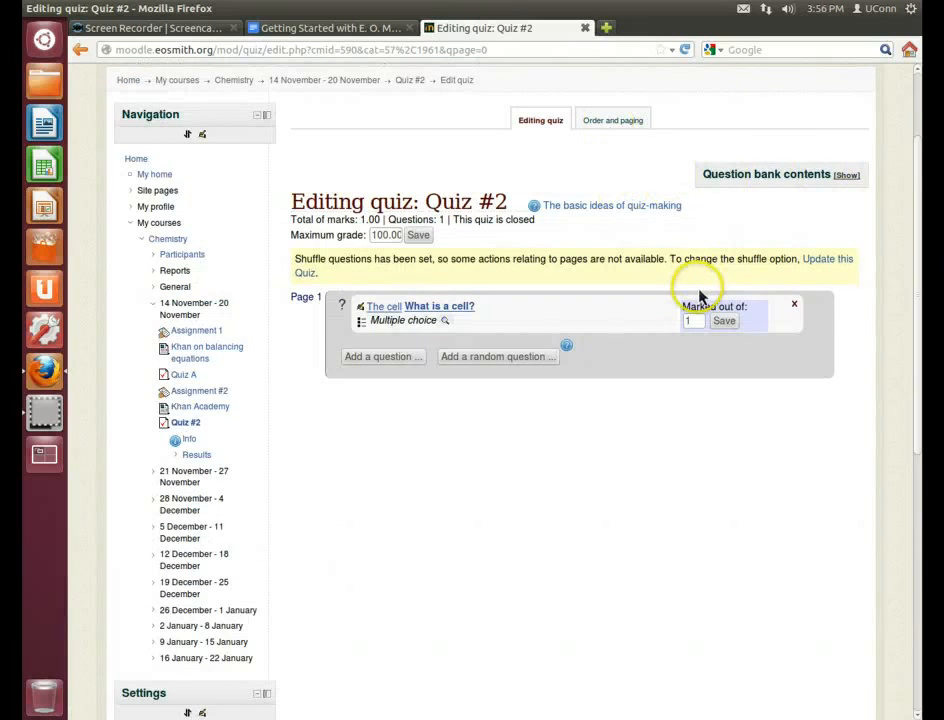
scroll(701, 292, up, 2)
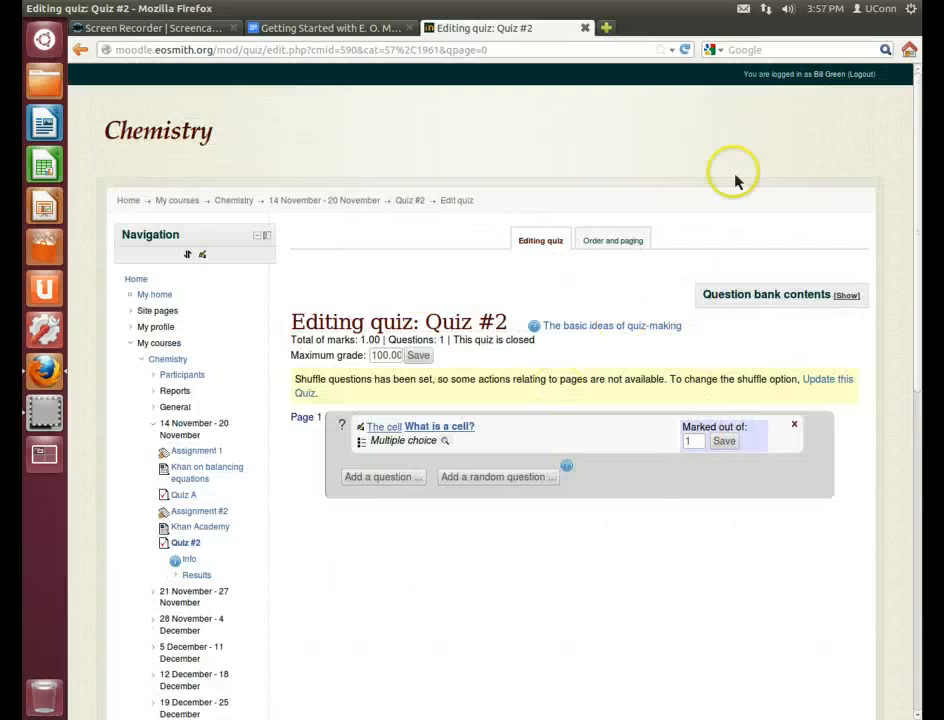
Log out, sign in with the student's username and password, and open Chemistry's Quiz #2
click(864, 75)
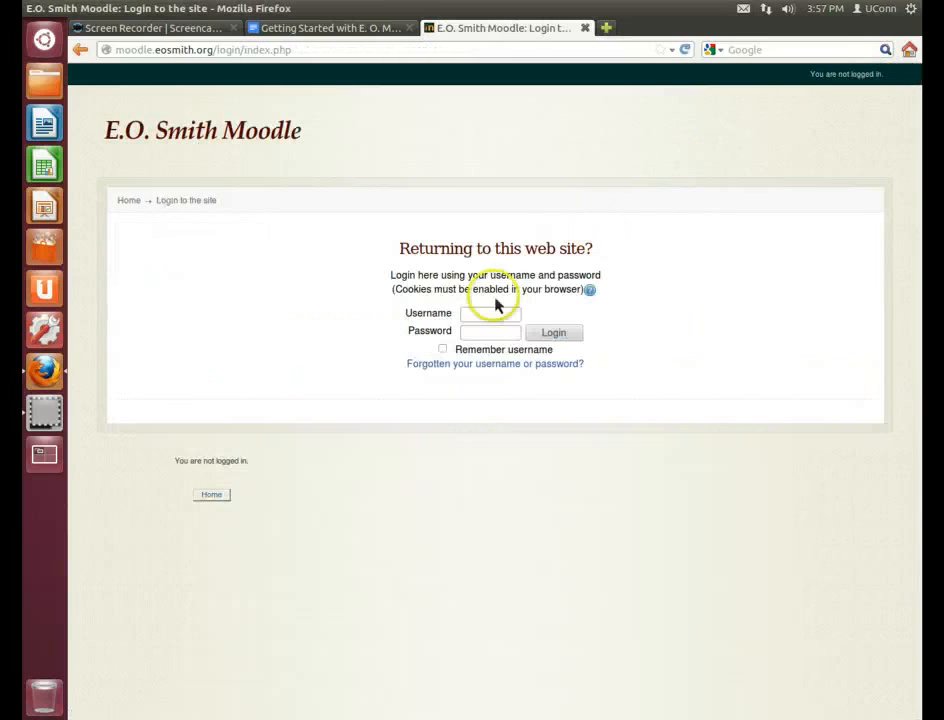
click(490, 317)
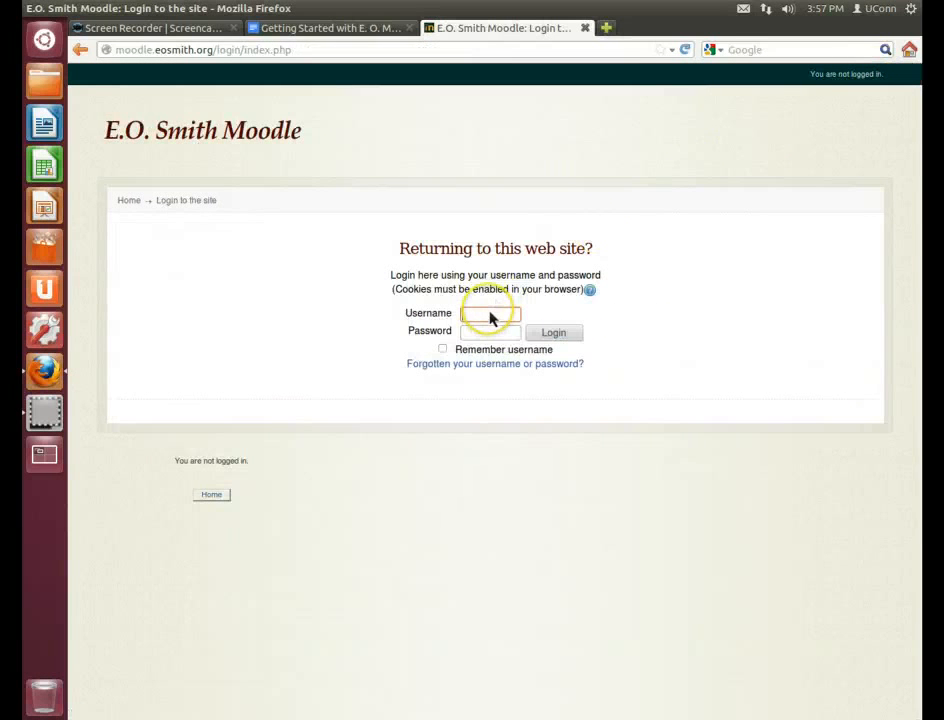
key(Tab)
key(Return)
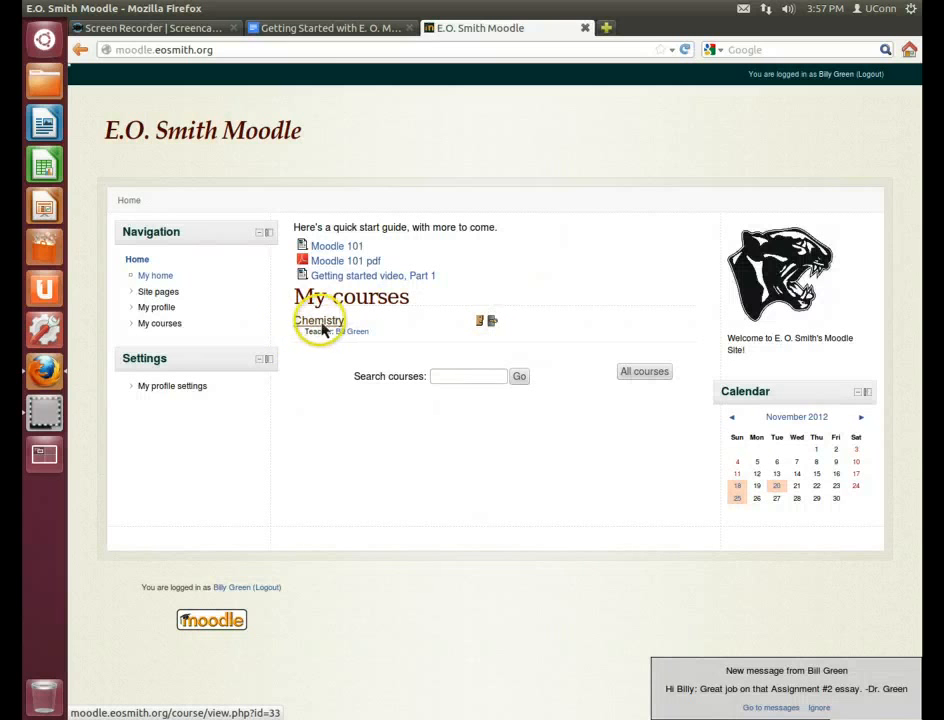
click(340, 322)
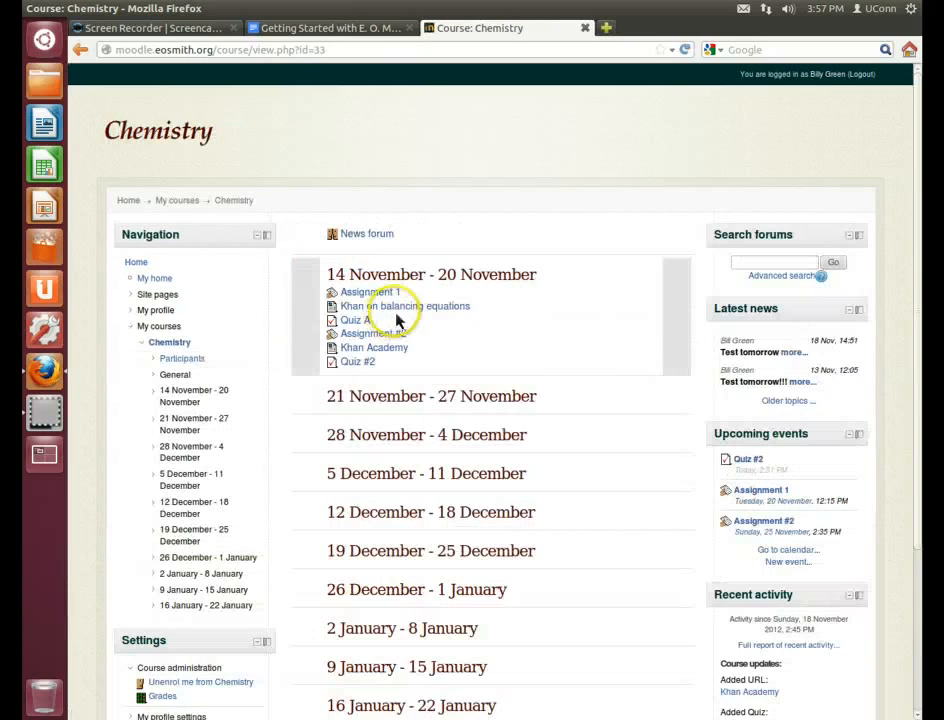
click(359, 364)
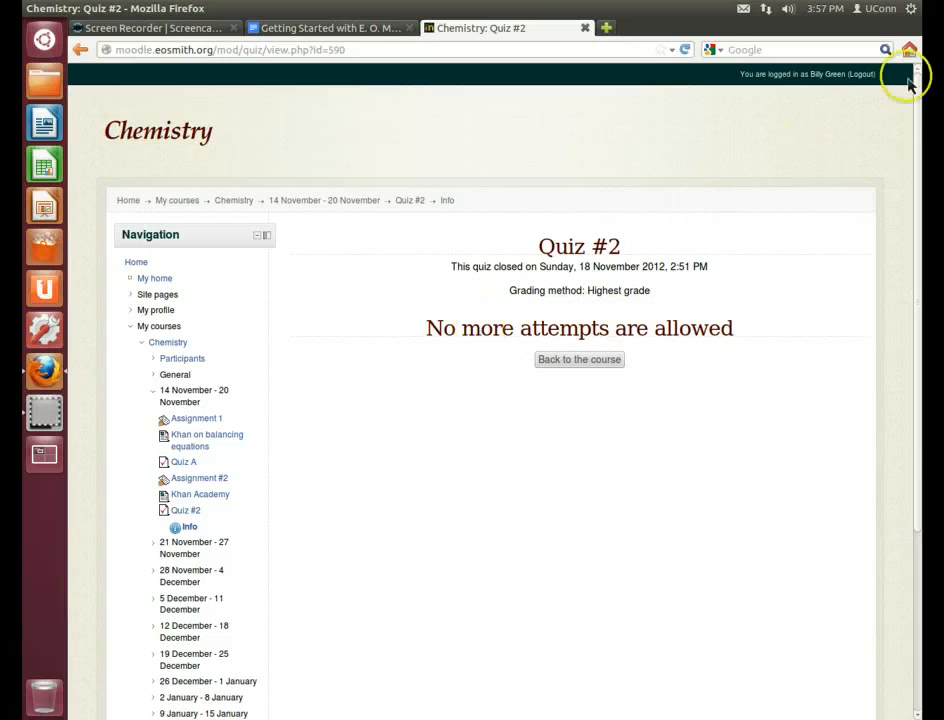
Log out, sign back in as the teacher, and open Chemistry's Quiz #2
click(862, 75)
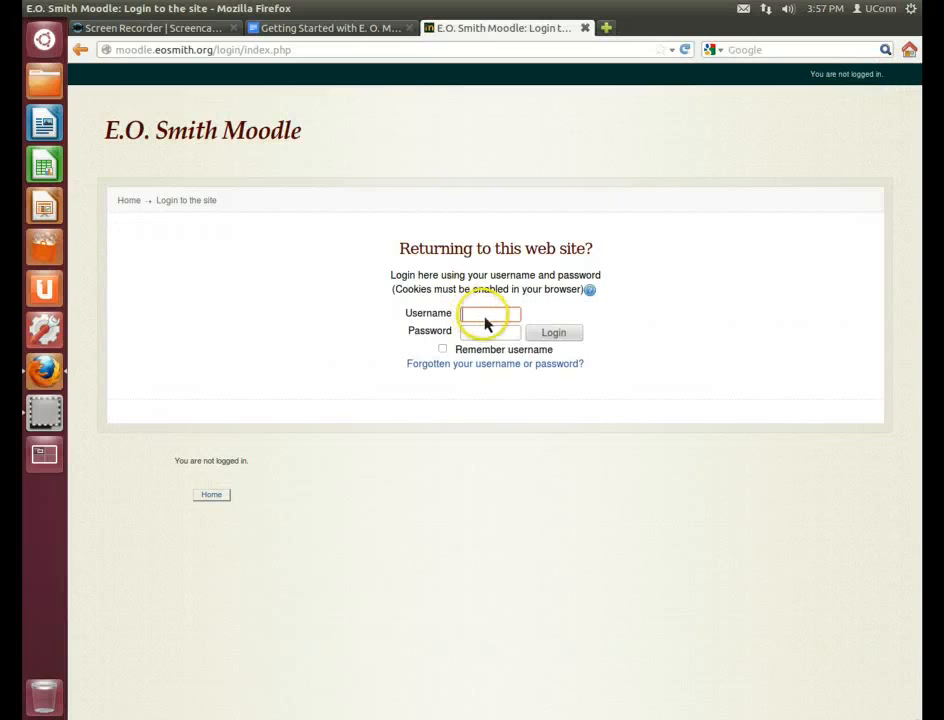
click(485, 322)
key(Tab)
key(Return)
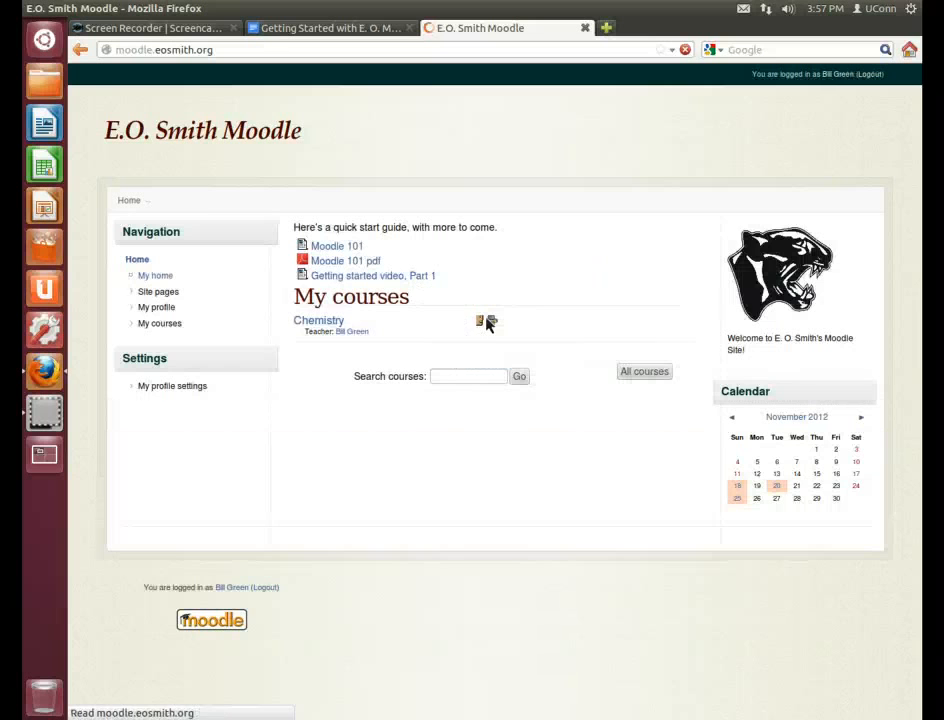
click(356, 330)
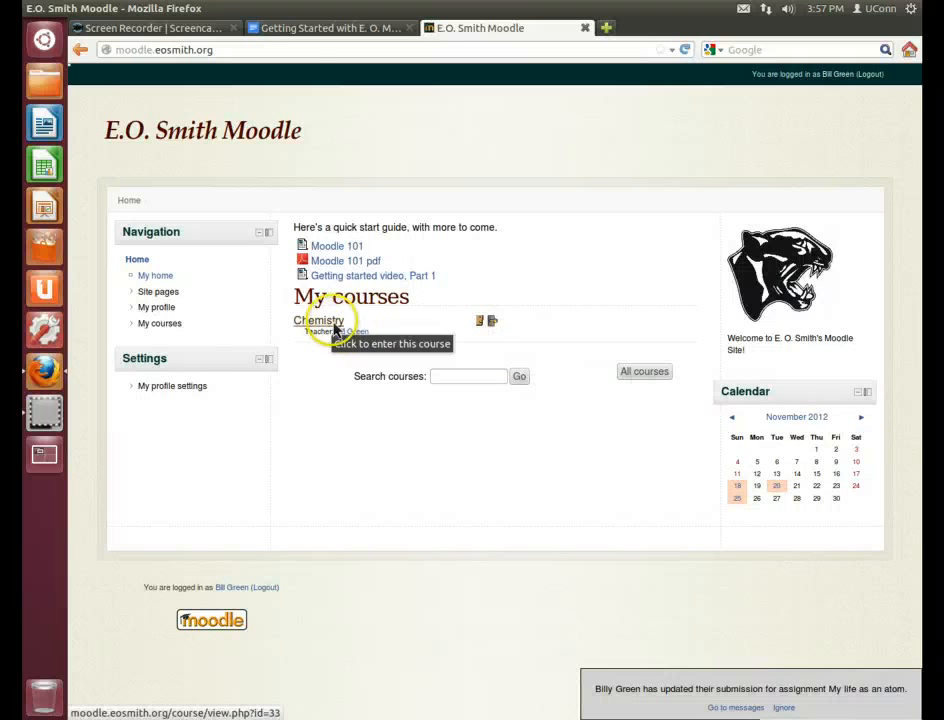
click(336, 328)
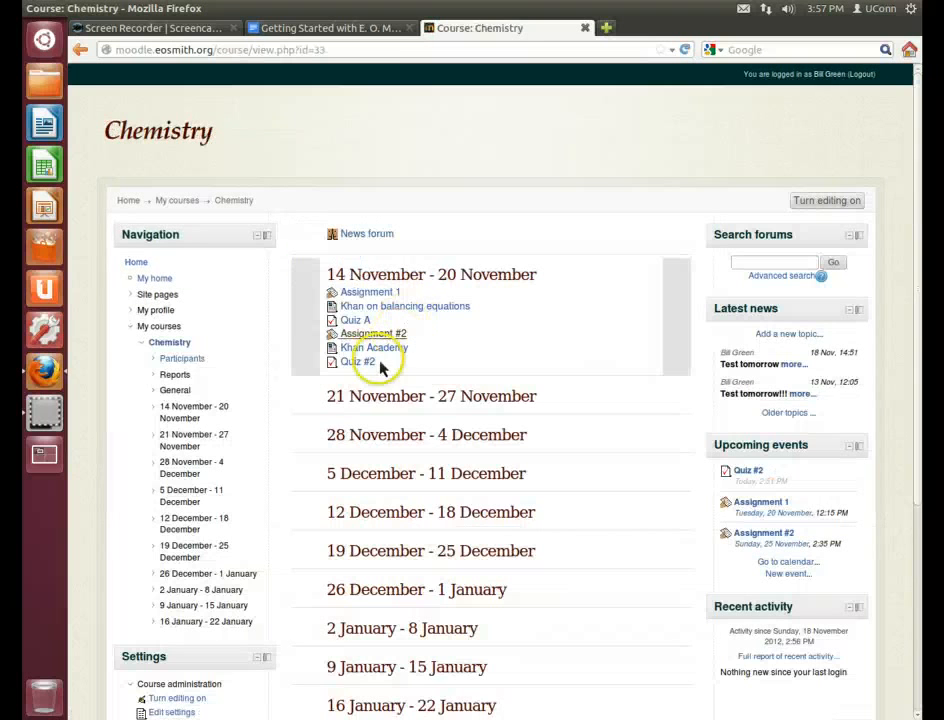
click(370, 362)
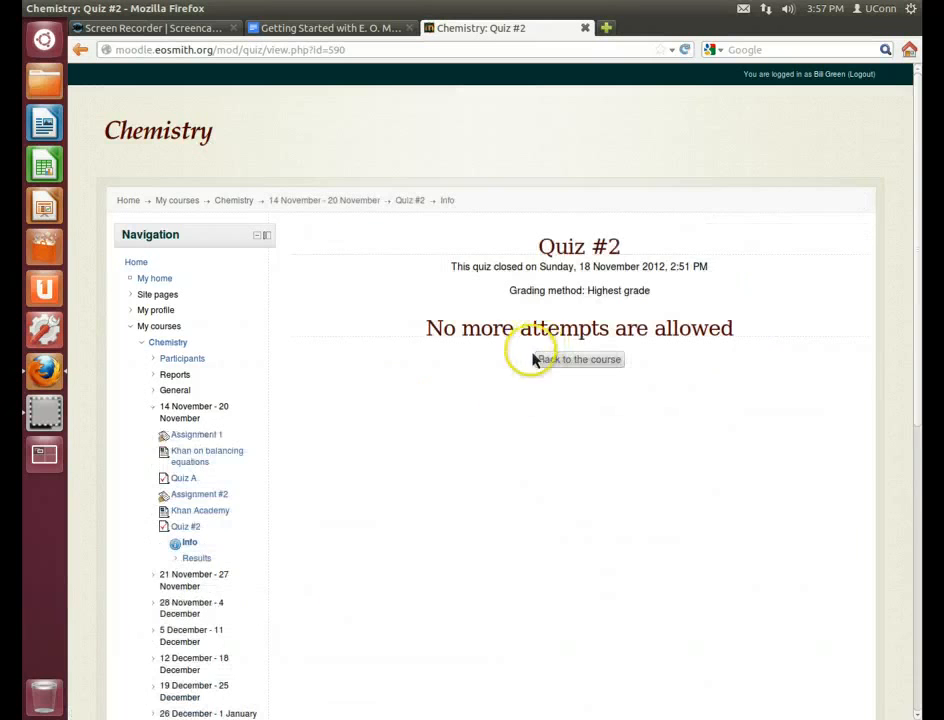
Disable the Close the quiz date in Quiz #2 settings and save with Save and display
scroll(437, 387, down, 3)
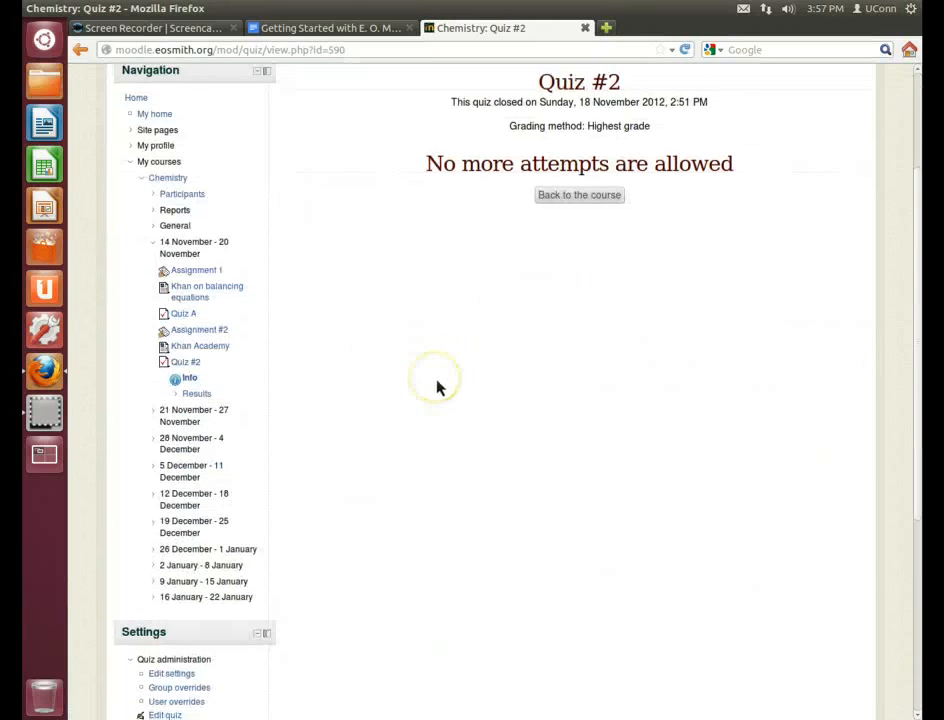
scroll(438, 386, down, 5)
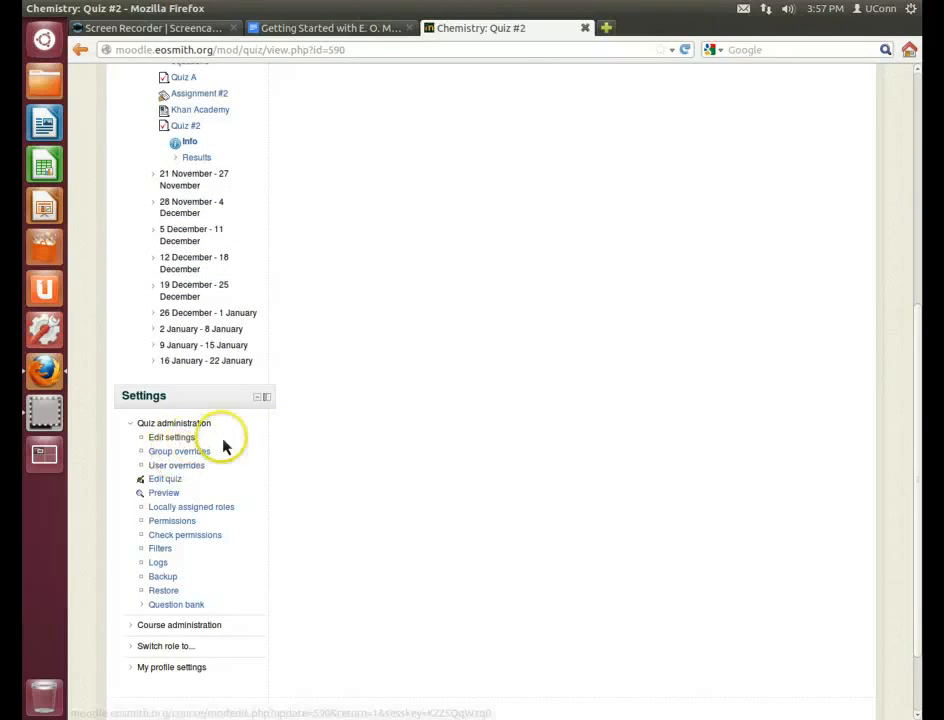
click(219, 440)
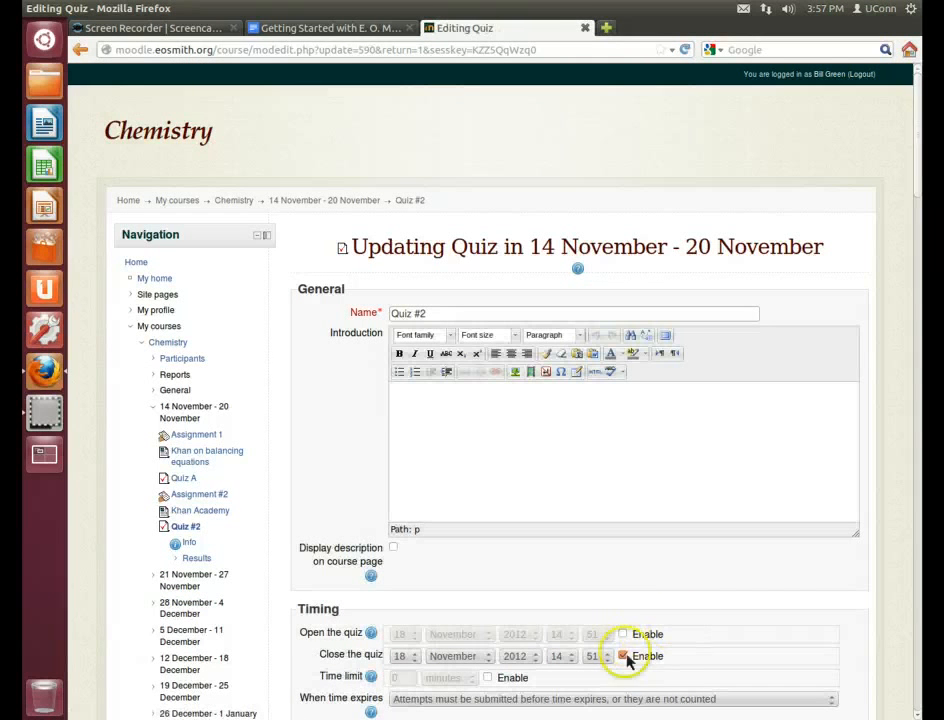
click(622, 656)
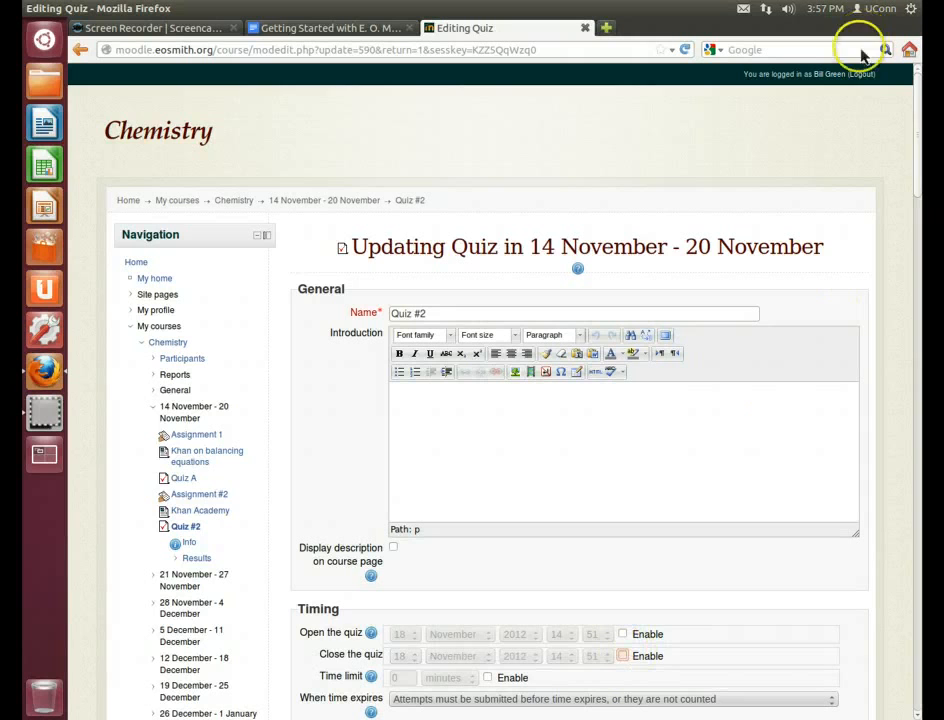
scroll(716, 411, down, 20)
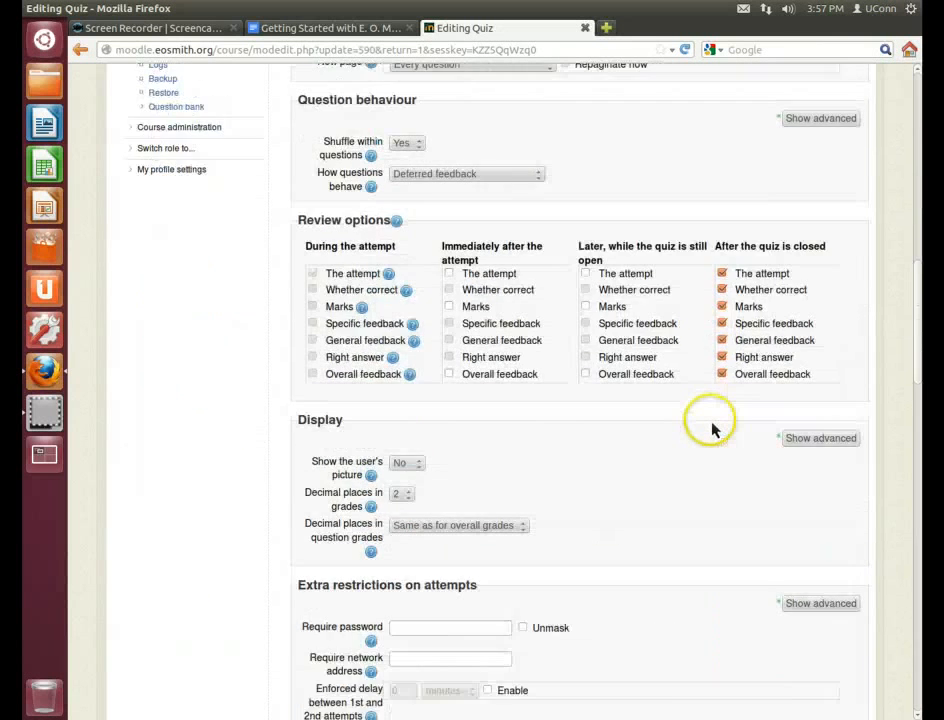
scroll(712, 434, down, 15)
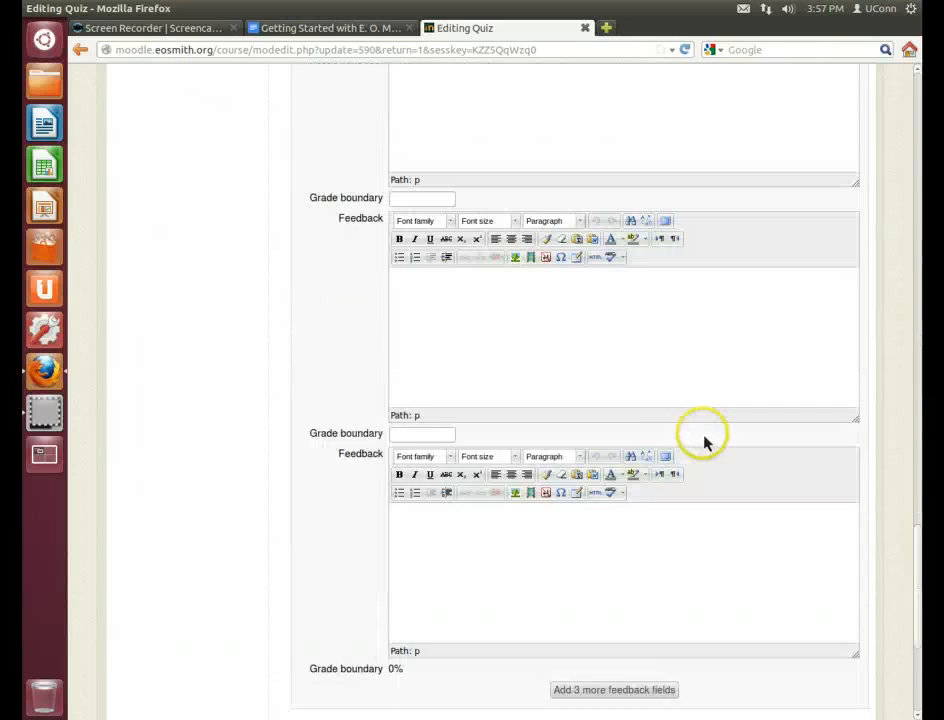
click(555, 630)
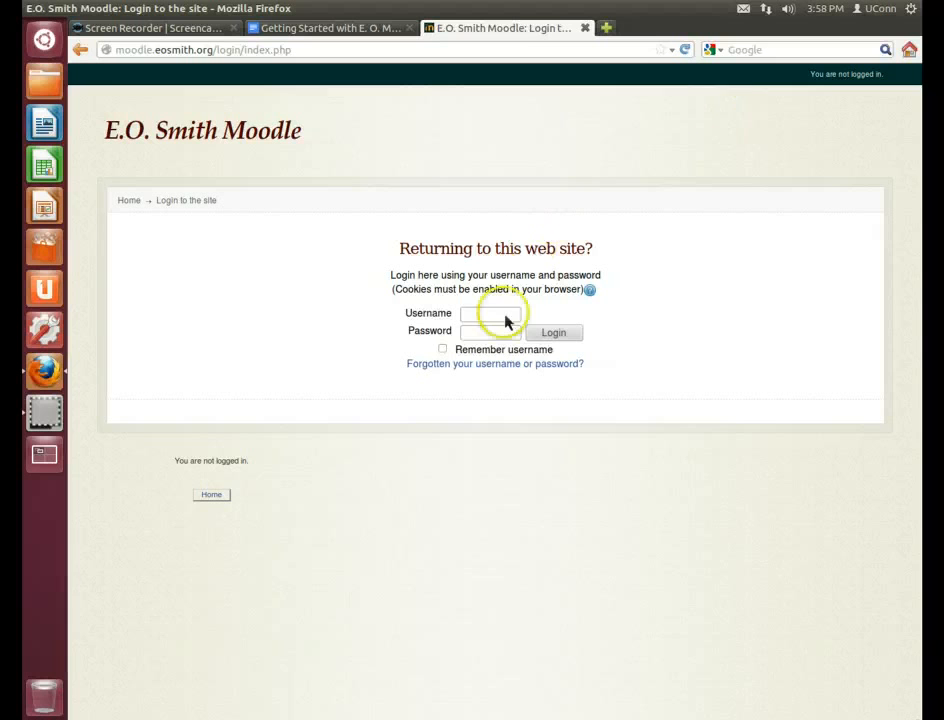
Log in as the student and open Quiz #2 from the Chemistry course
click(505, 316)
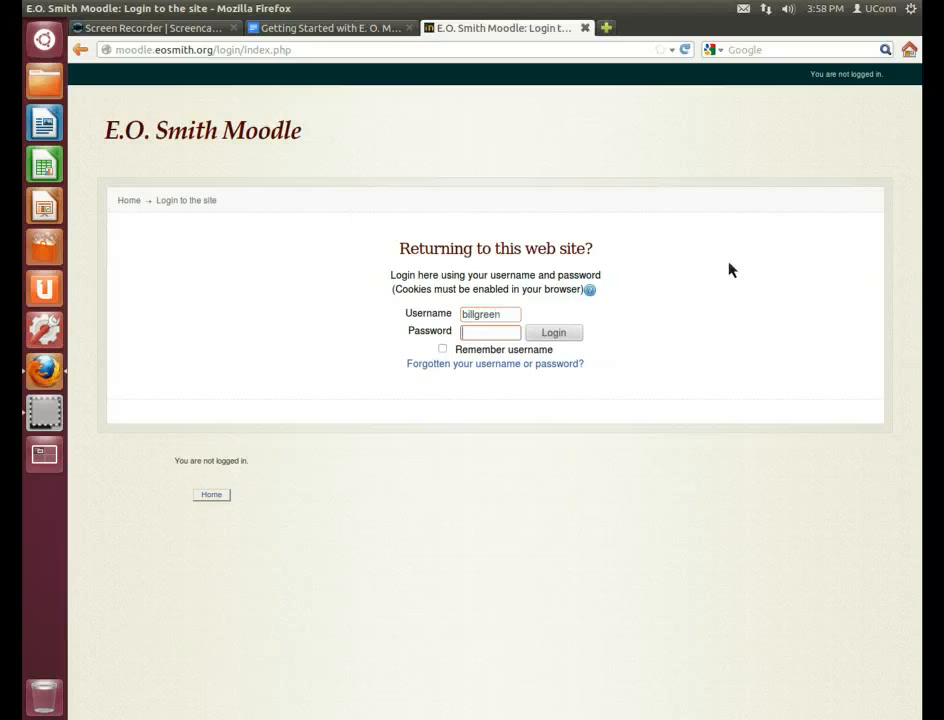
key(Return)
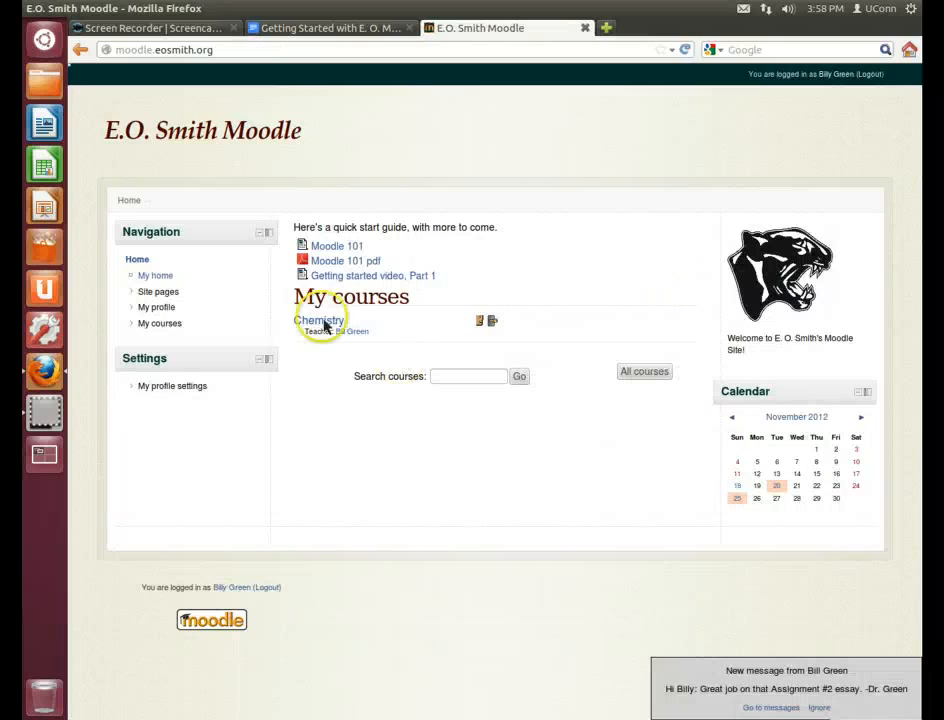
click(326, 322)
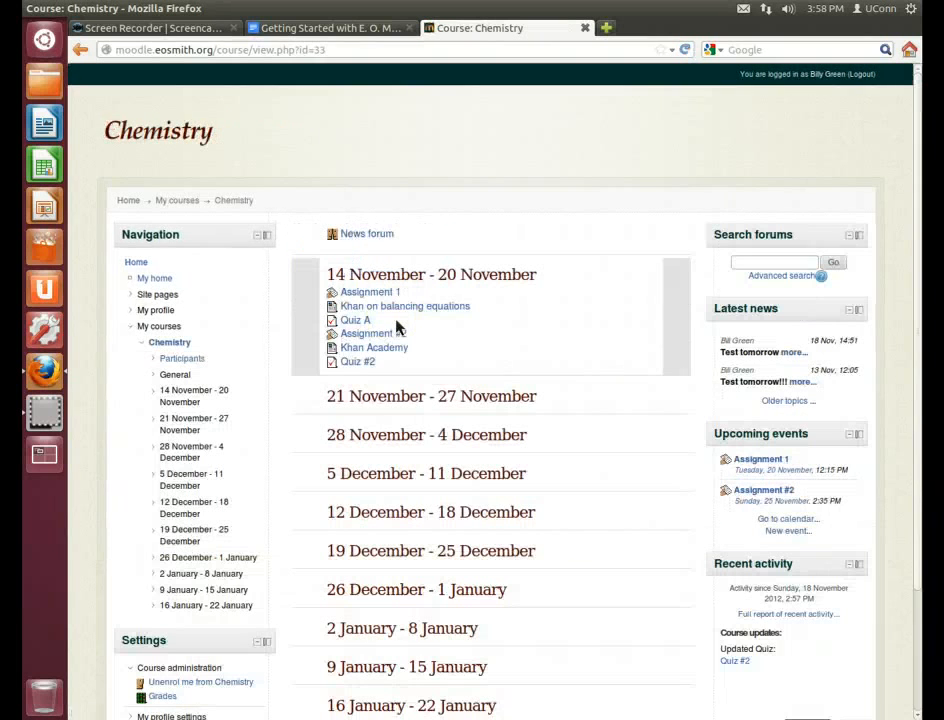
click(364, 362)
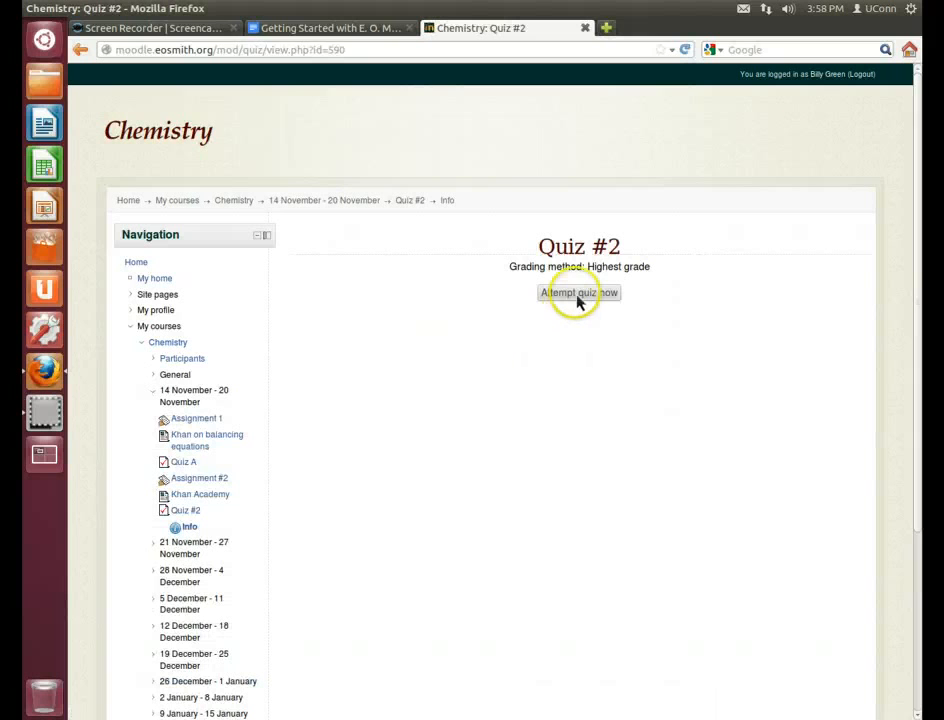
Start a Quiz #2 attempt, revise the answer to d 'A tiny part of me', then choose Submit all and finish
click(578, 296)
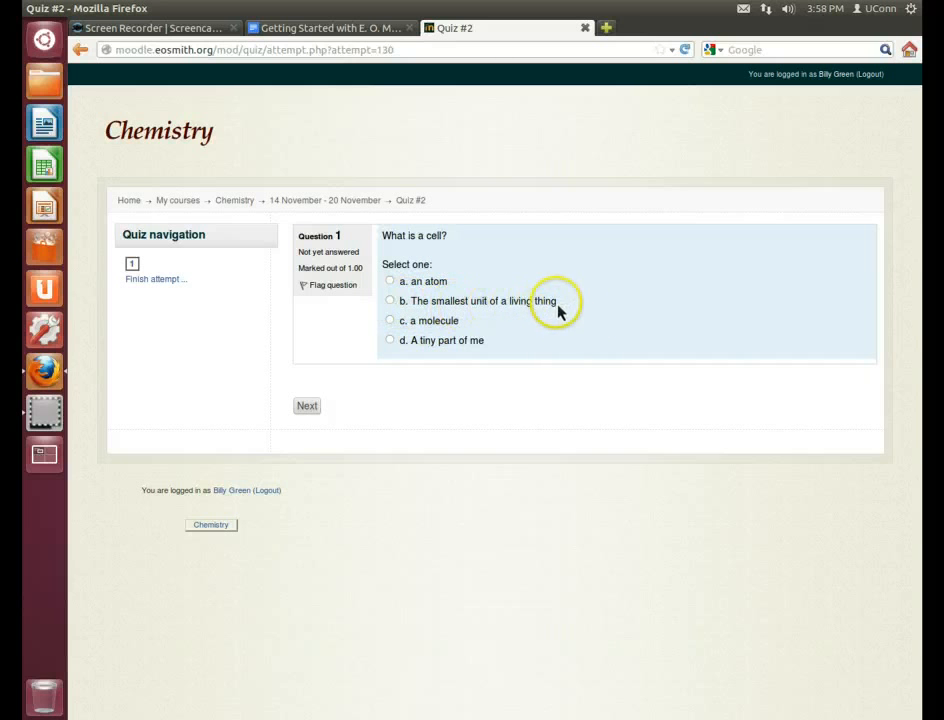
click(391, 302)
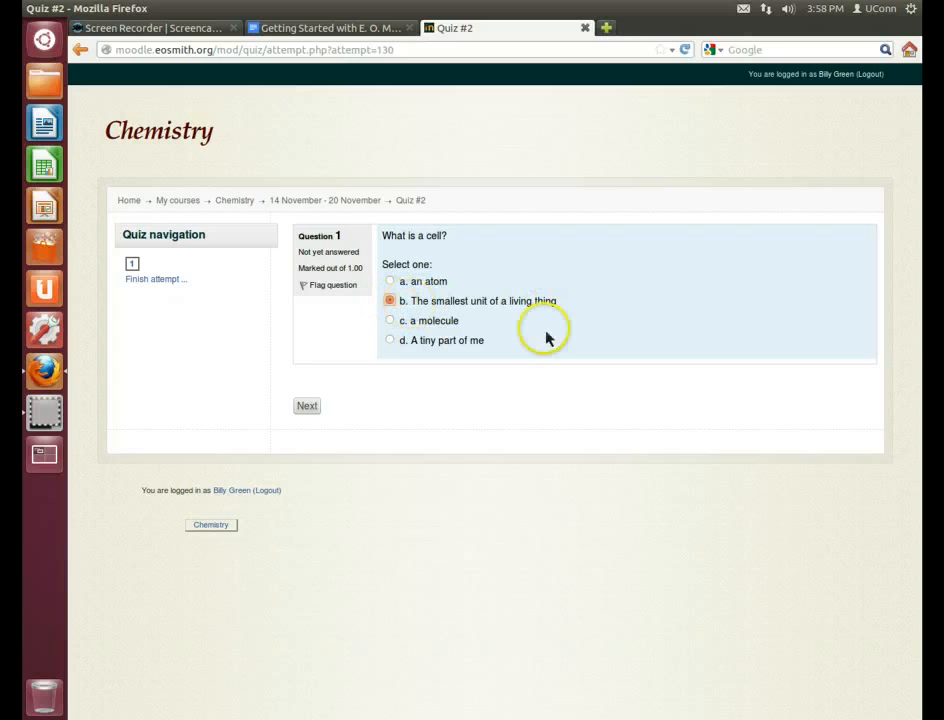
click(307, 406)
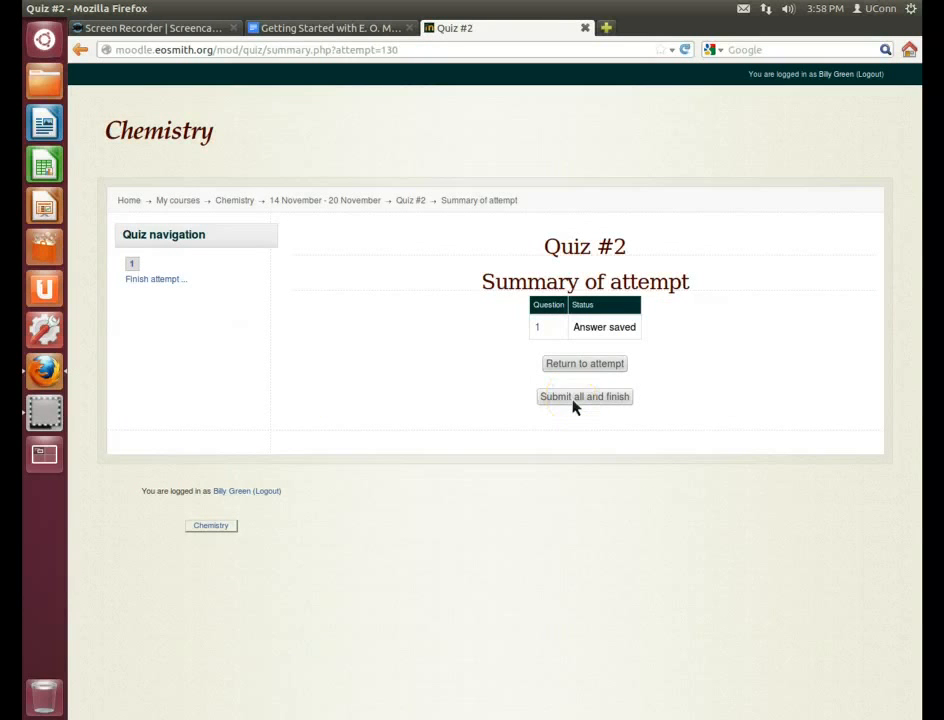
click(539, 333)
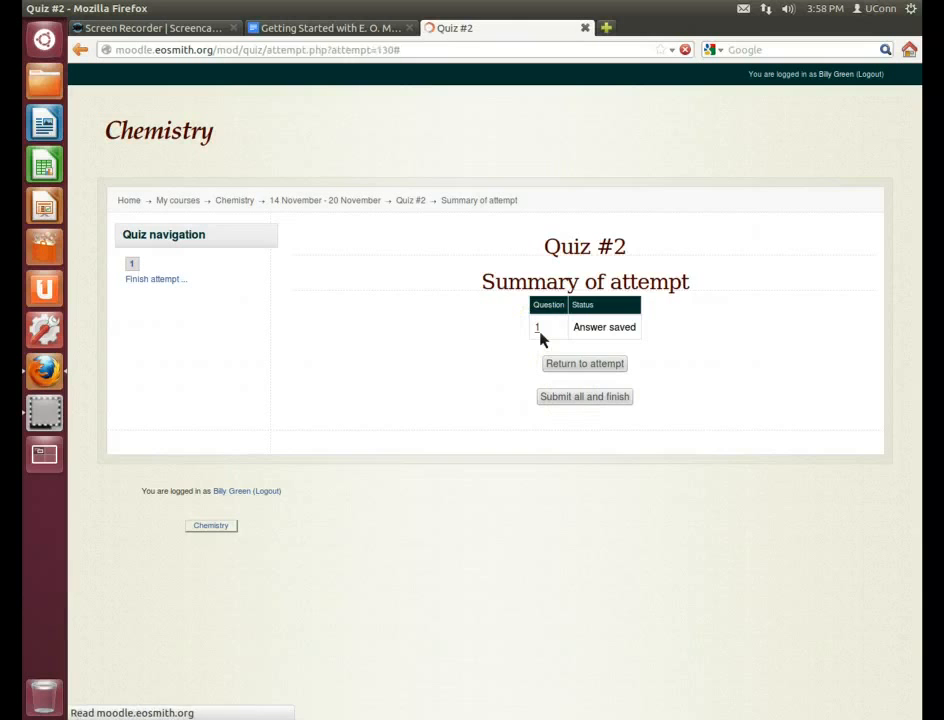
click(307, 406)
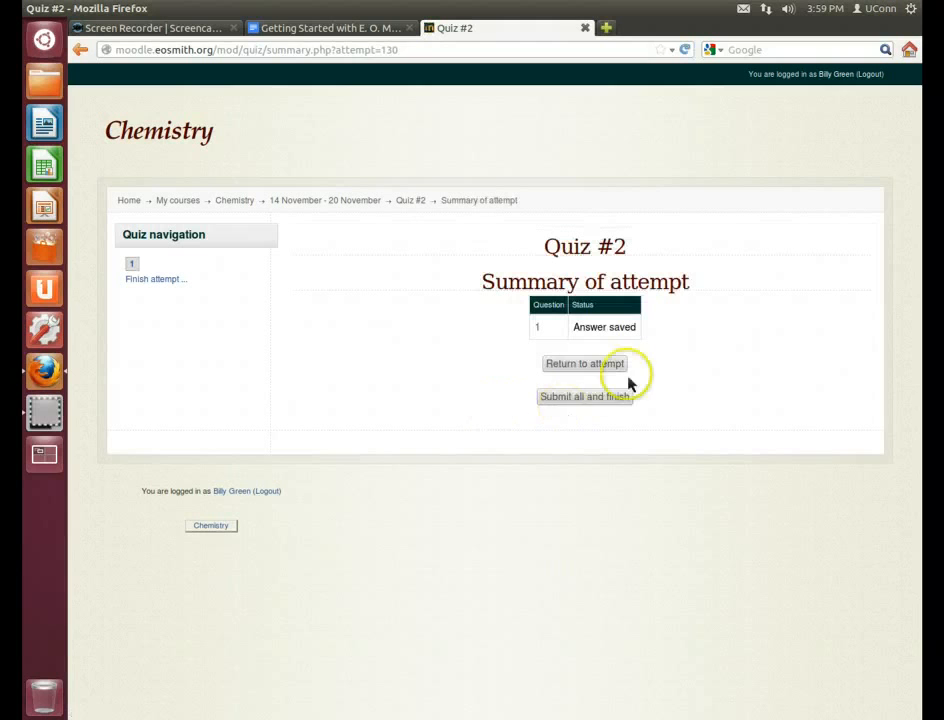
click(574, 368)
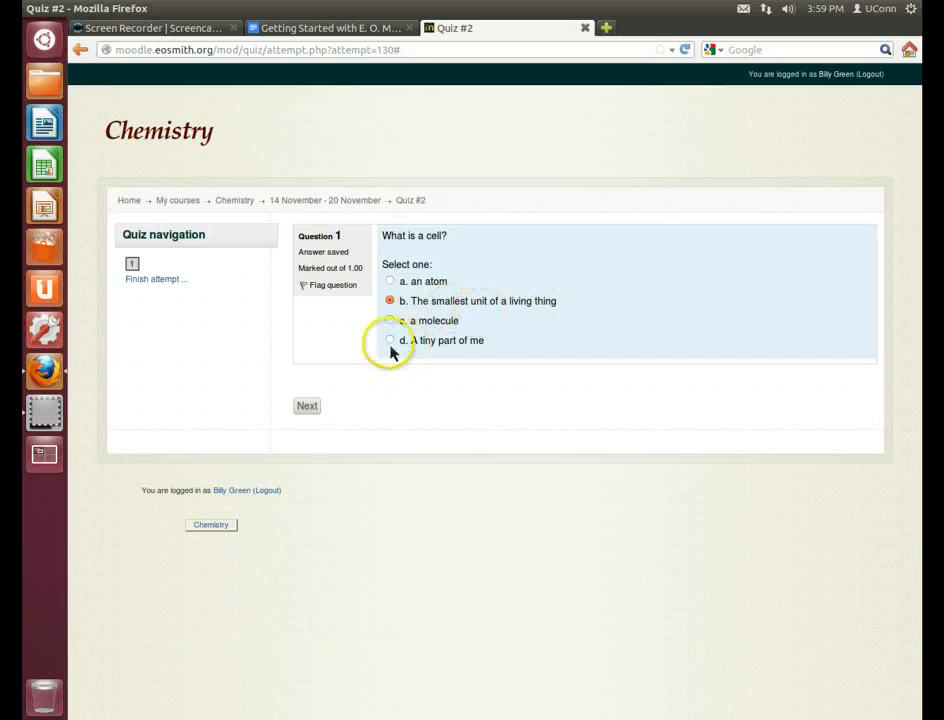
click(308, 407)
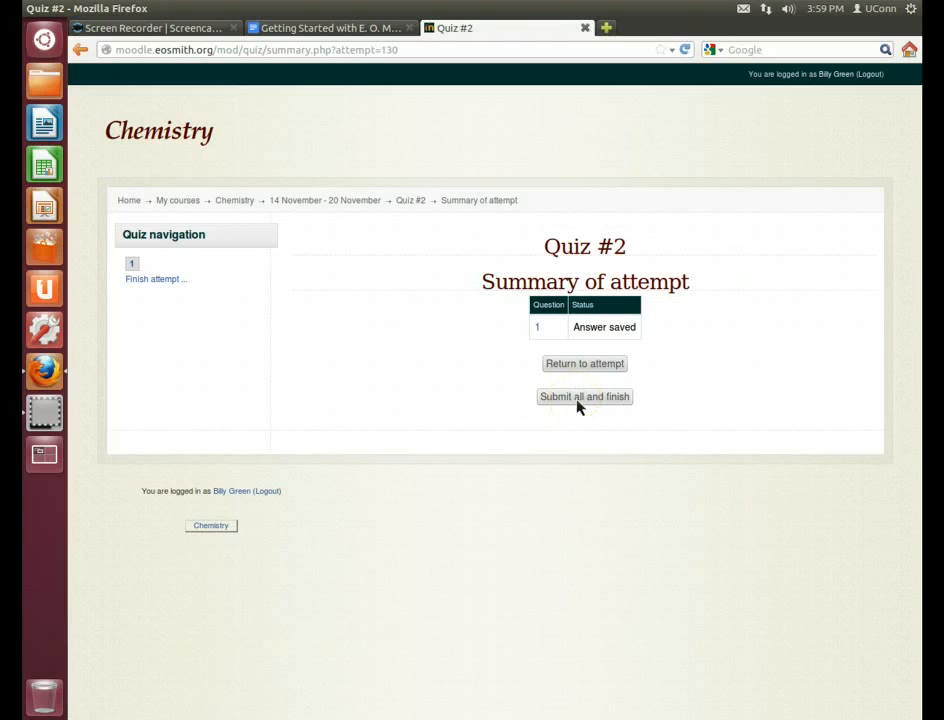
click(578, 398)
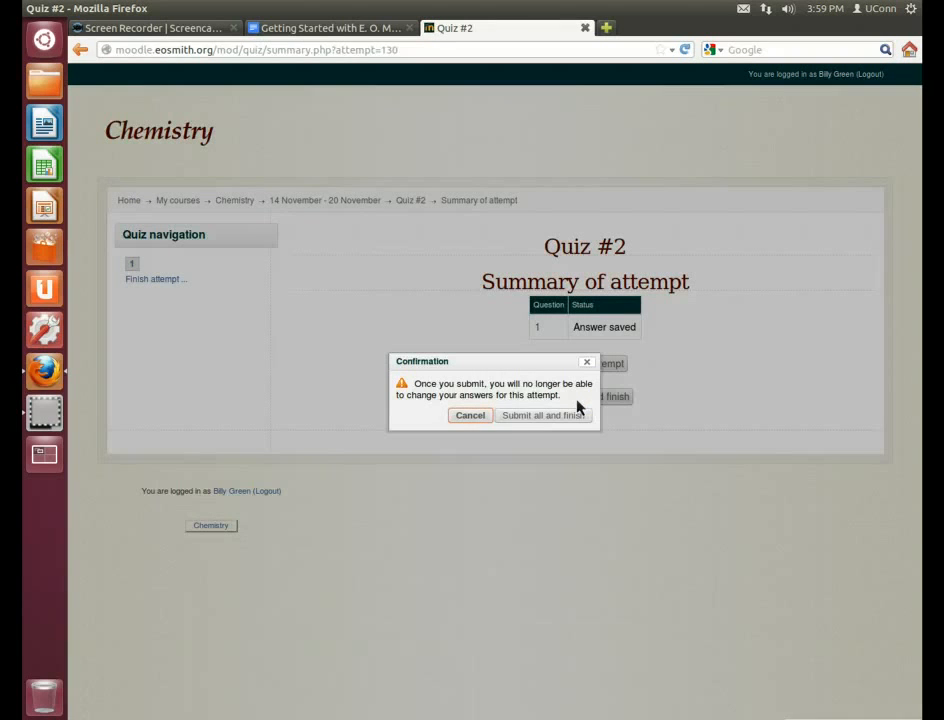
Confirm submitting attempt 1, then expand Course administration in the Settings block
click(531, 421)
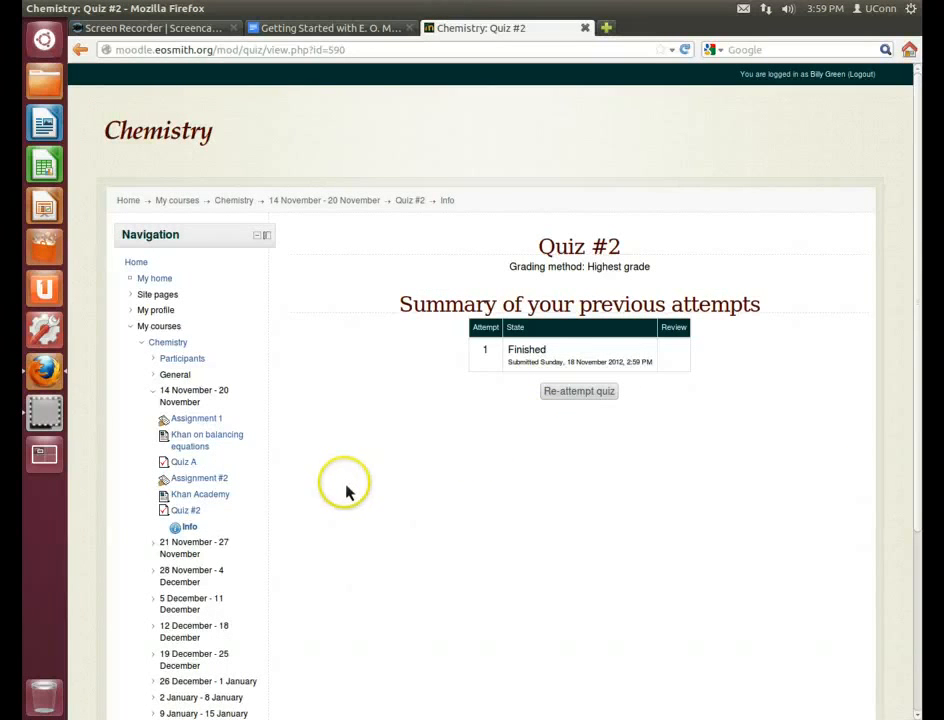
scroll(348, 489, down, 4)
scroll(350, 490, down, 1)
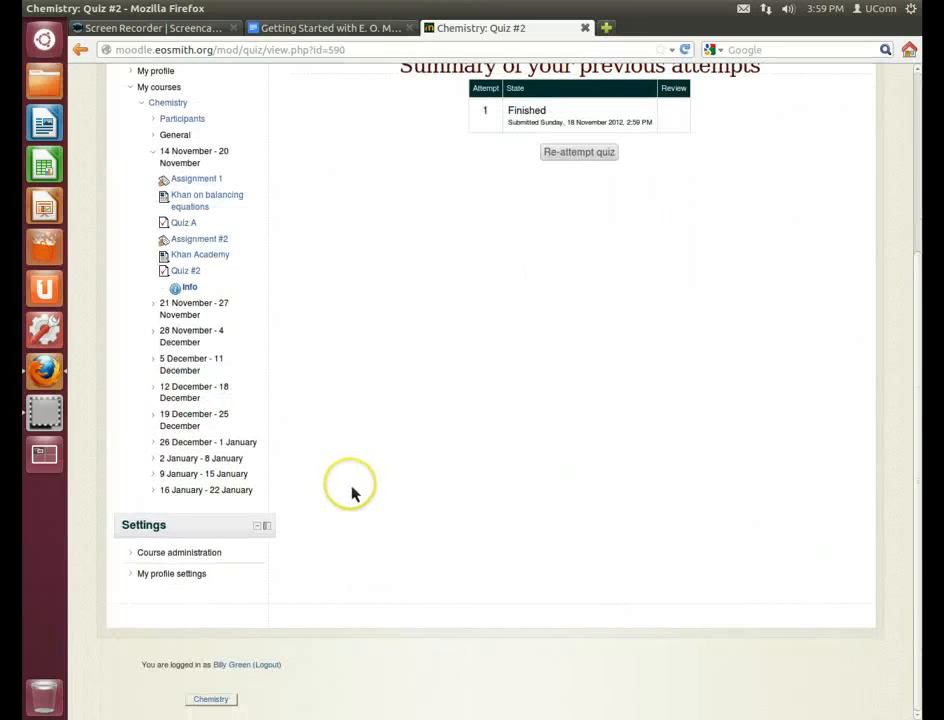
scroll(350, 490, up, 4)
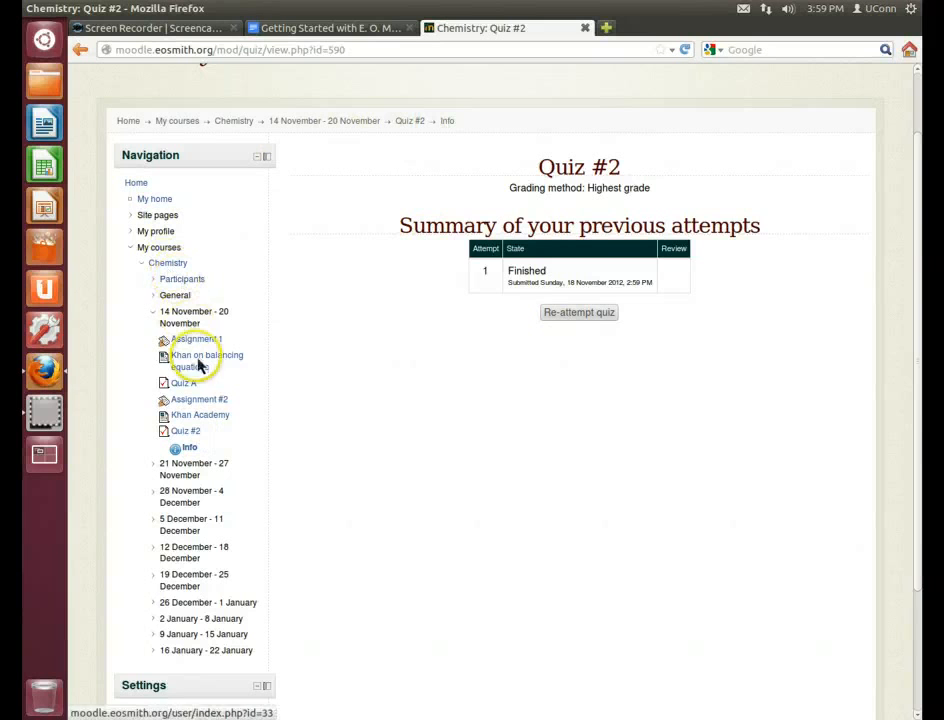
scroll(327, 459, down, 3)
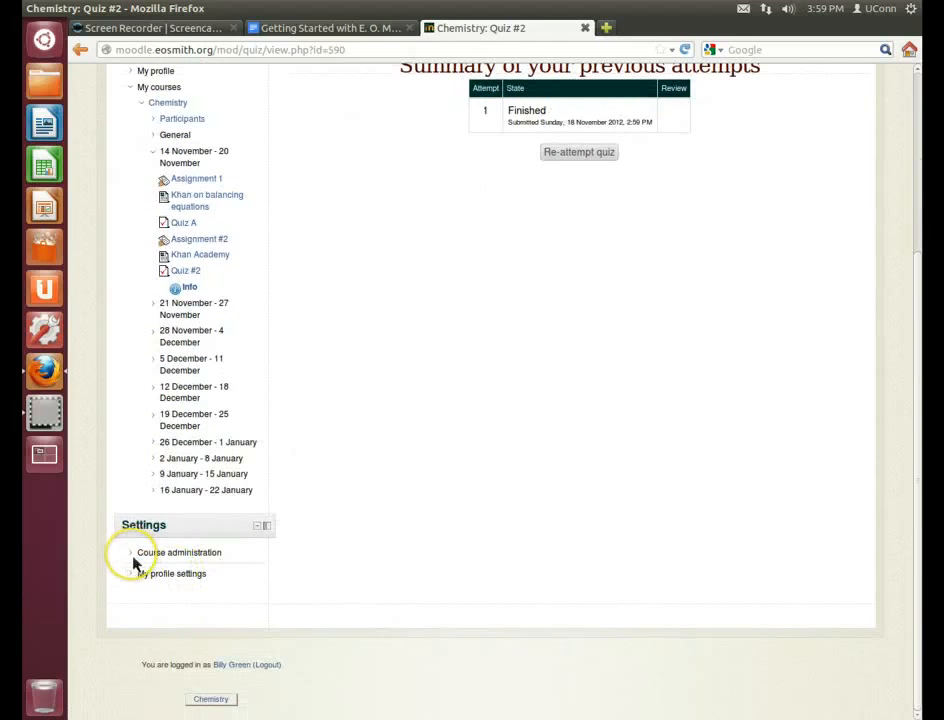
click(133, 563)
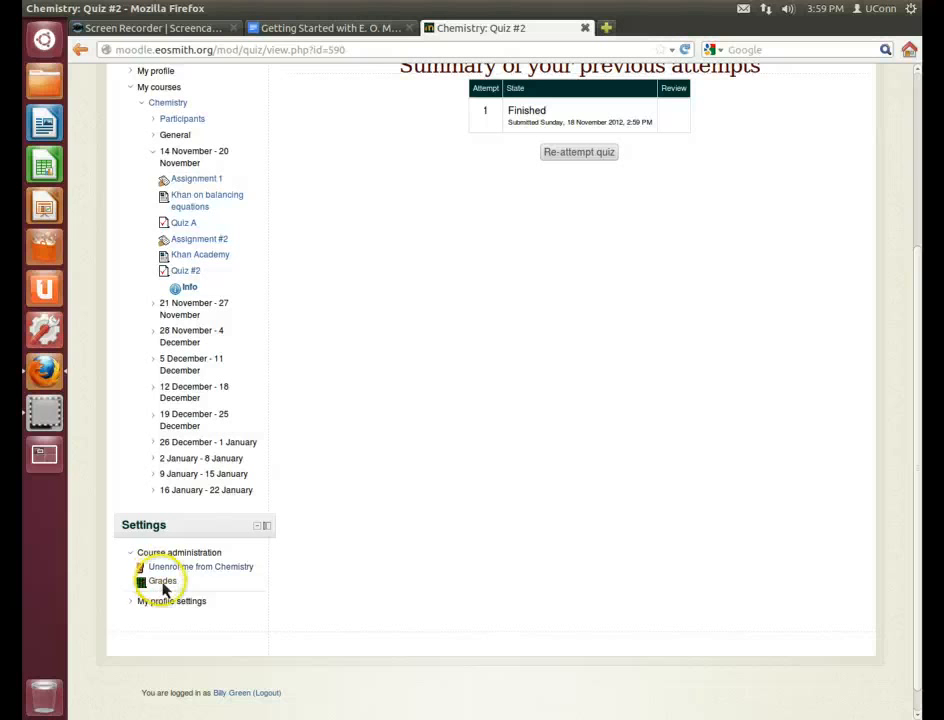
View the Chemistry grade User report, showing Assignment #2 at 25.00 (100%), then return to Chemistry
click(165, 586)
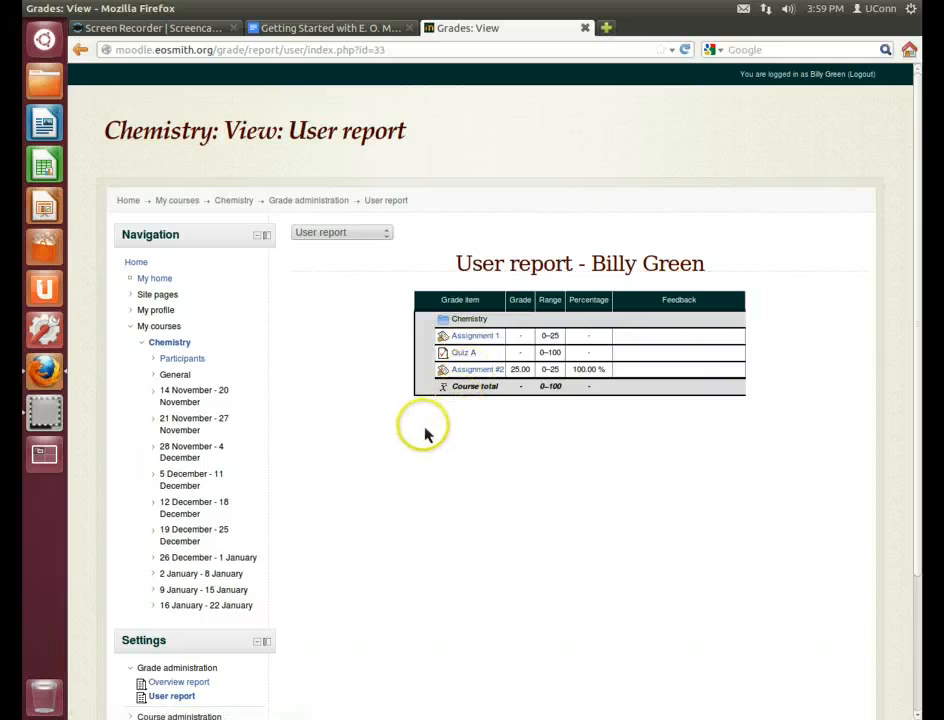
scroll(425, 432, down, 3)
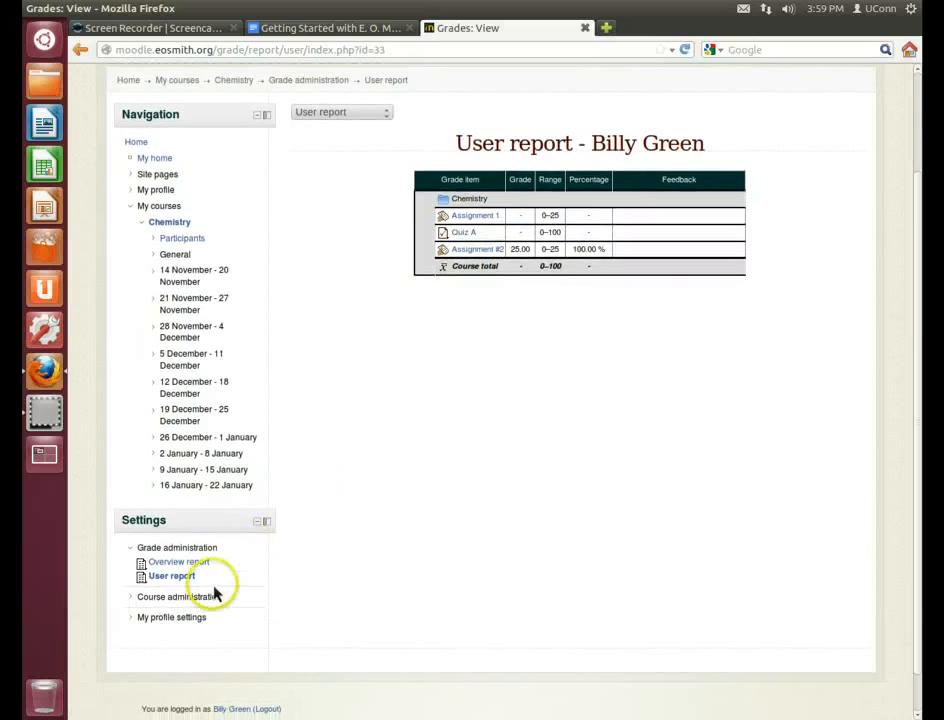
scroll(295, 530, up, 3)
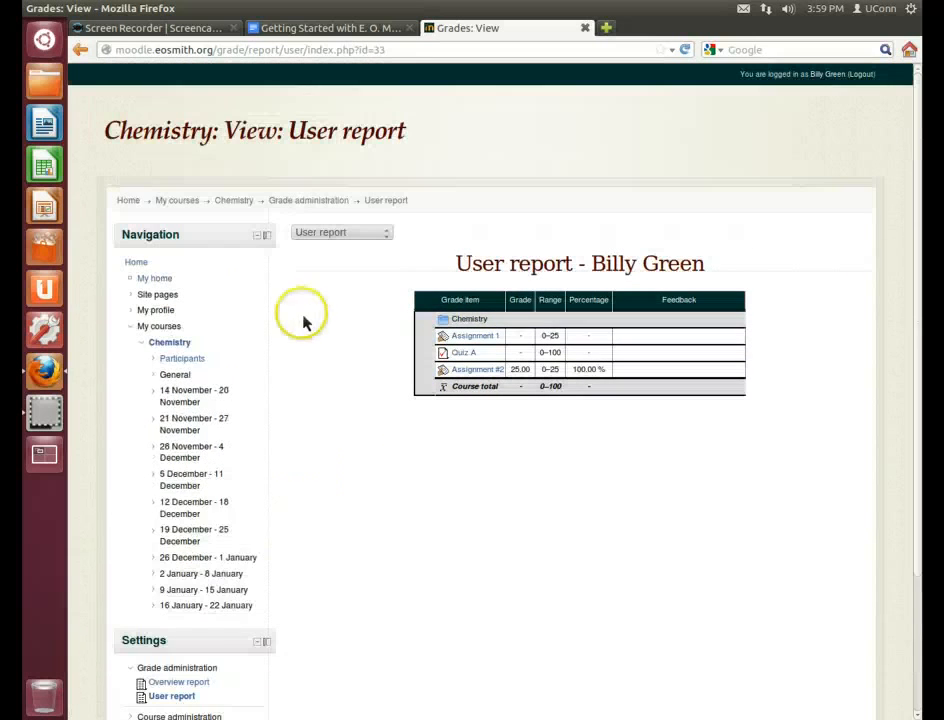
click(170, 343)
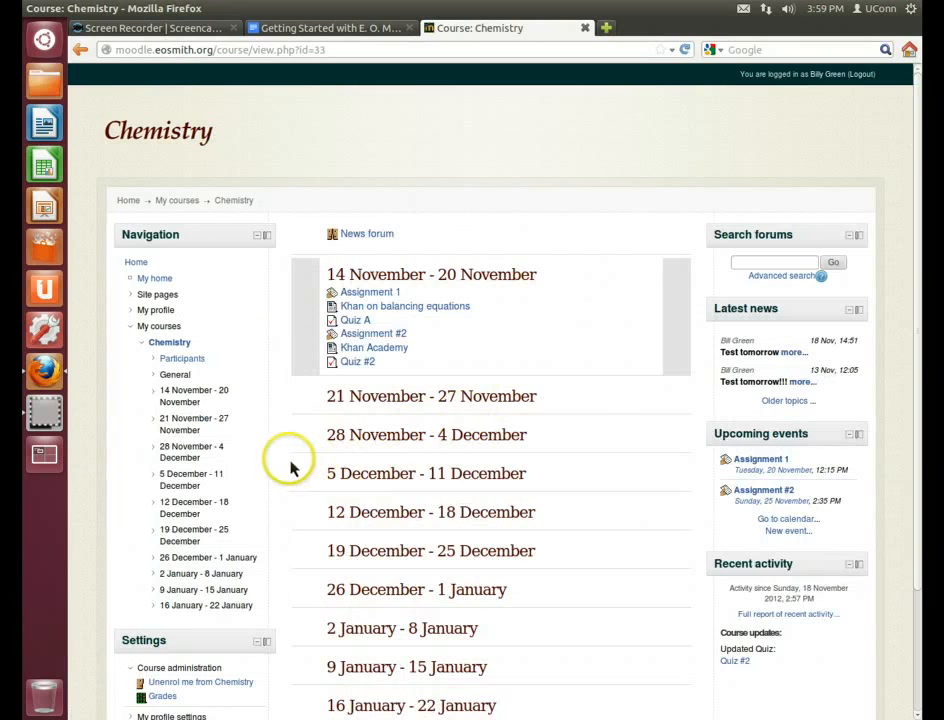
click(313, 33)
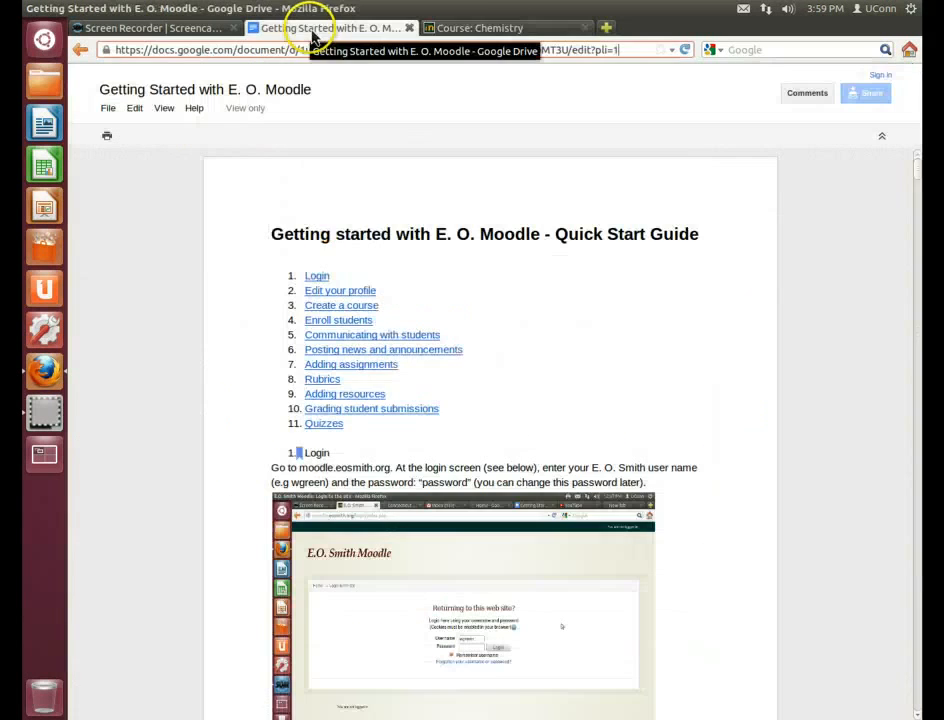
click(477, 32)
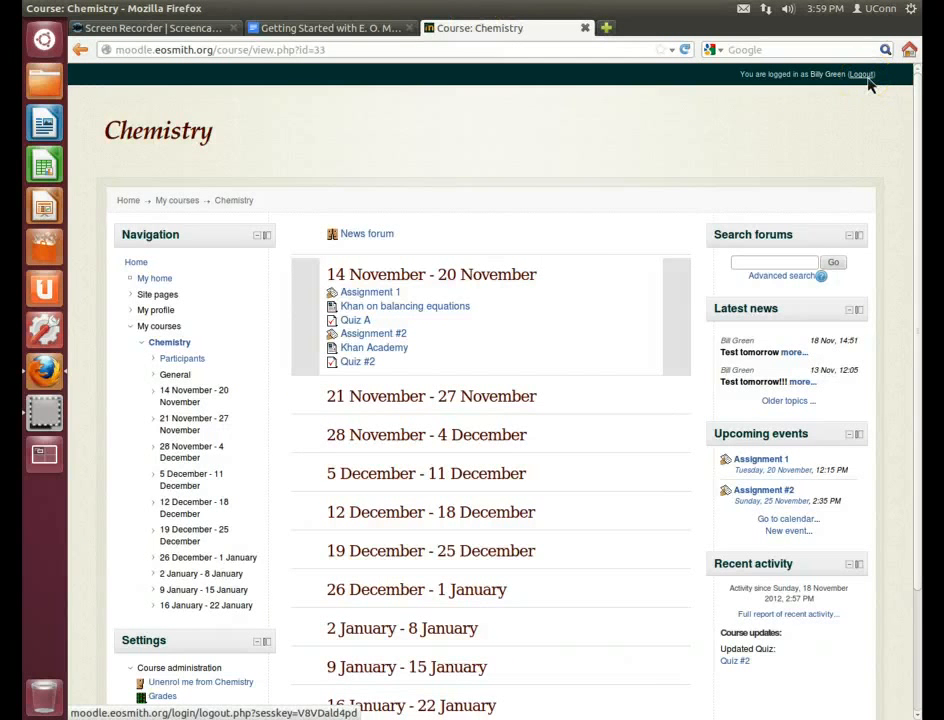
scroll(643, 200, down, 3)
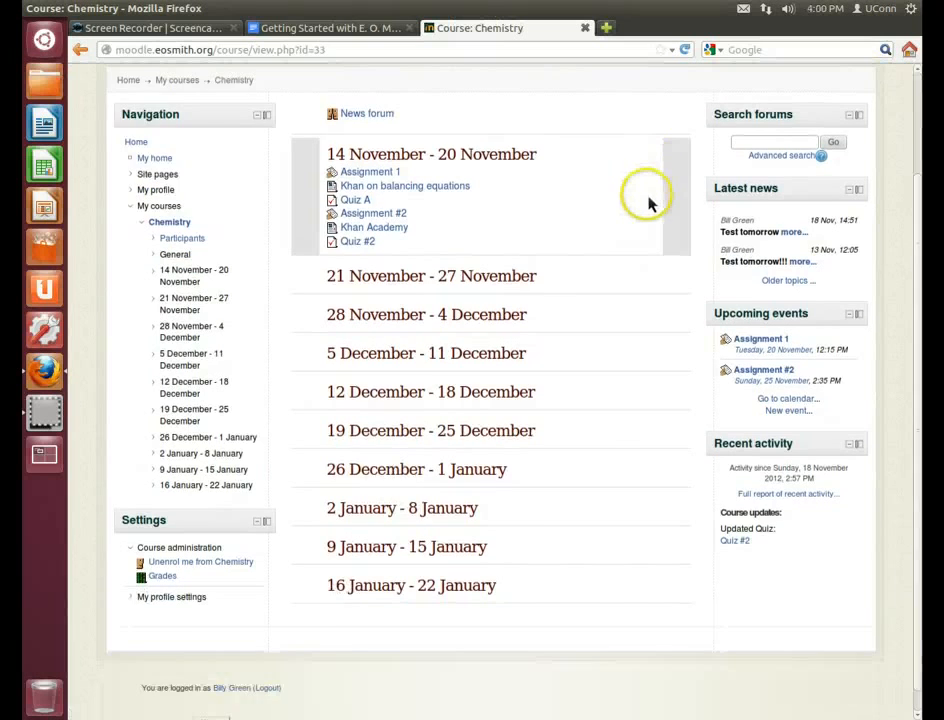
scroll(640, 205, up, 2)
scroll(660, 205, up, 1)
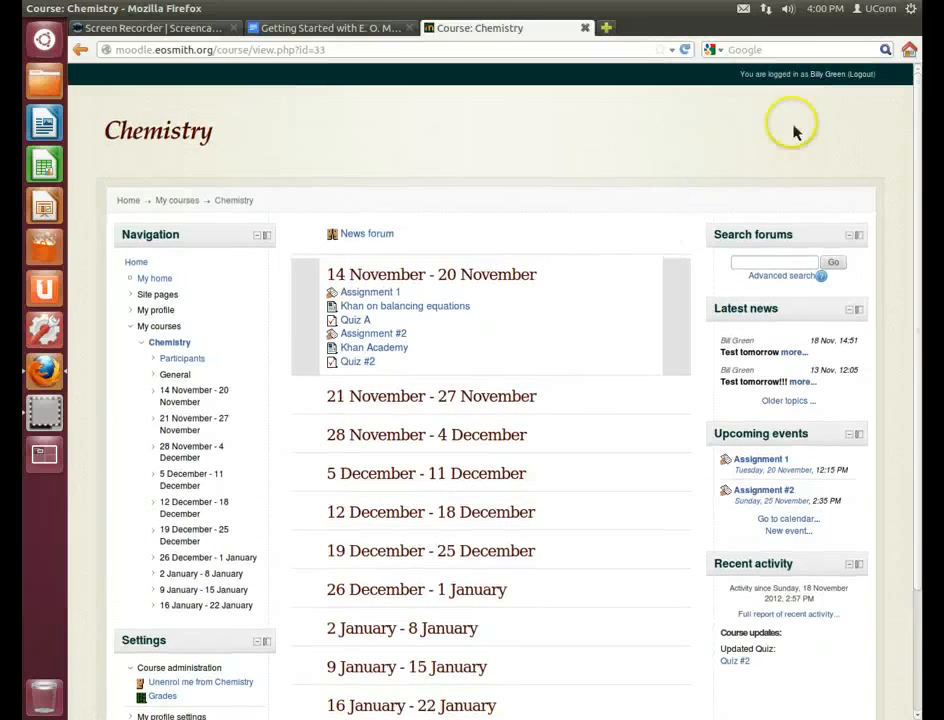